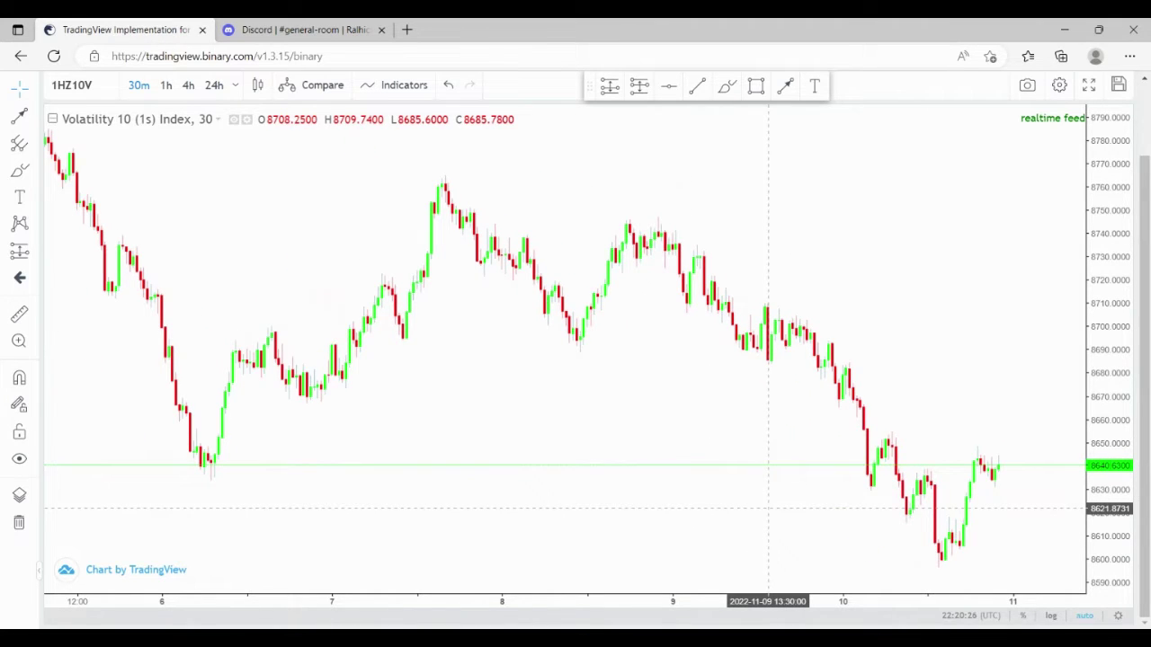
Show the chart page in full screen and compress the price scale so it covers a wider price range.
drag(716, 387, 651, 356)
right_click(653, 275)
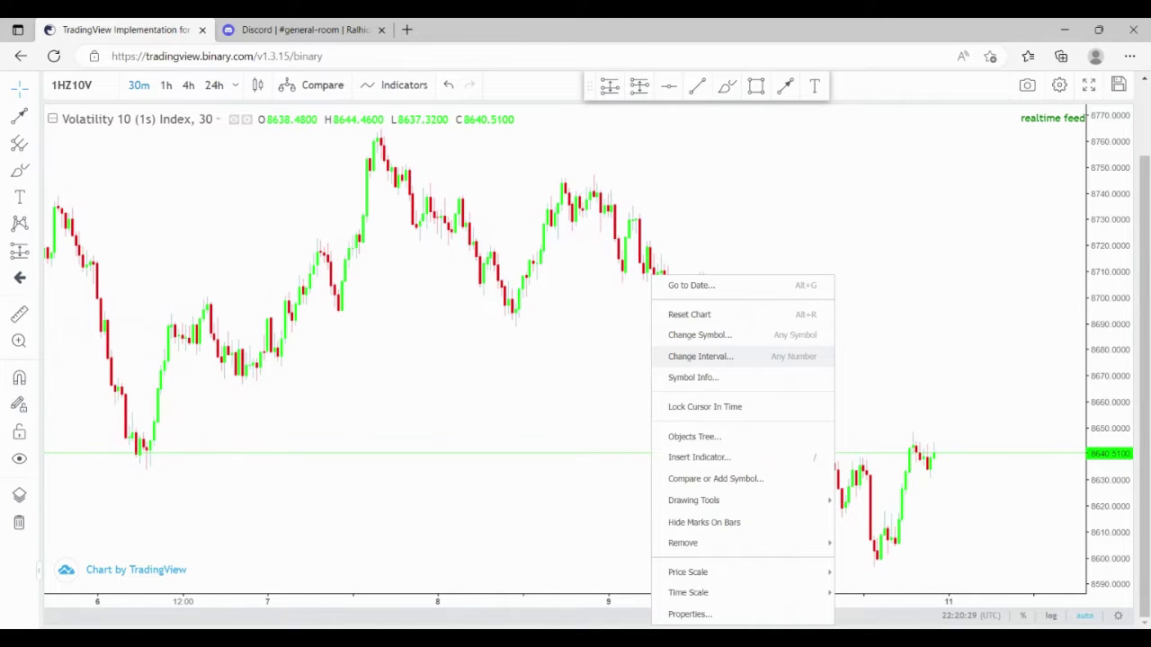
click(537, 363)
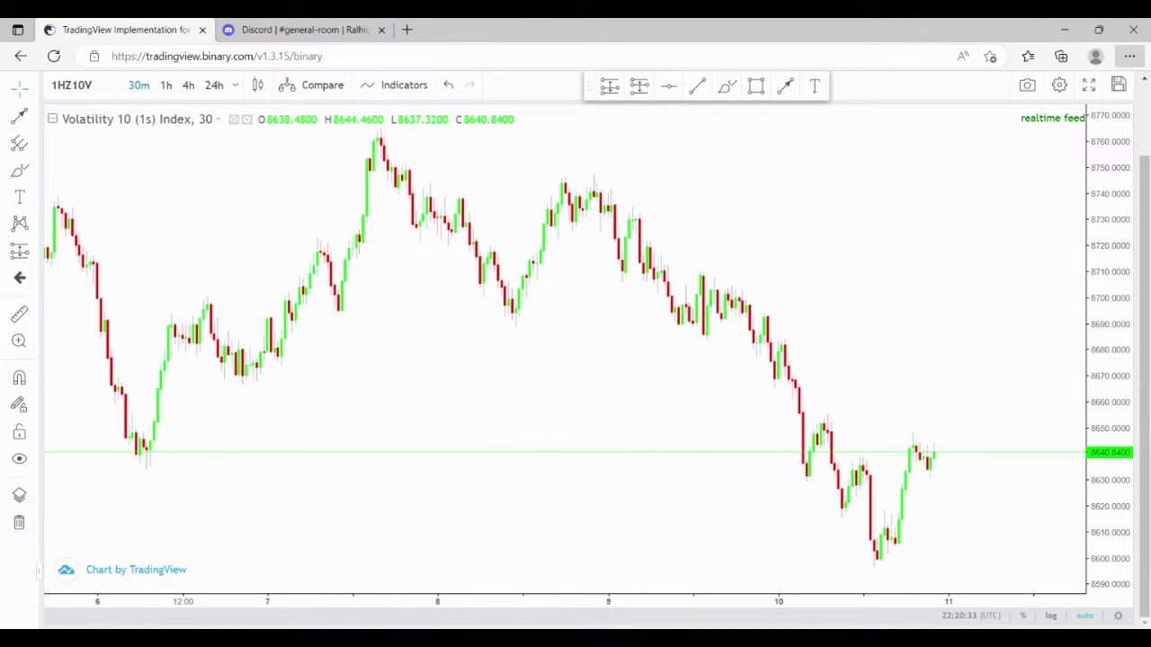
key(F11)
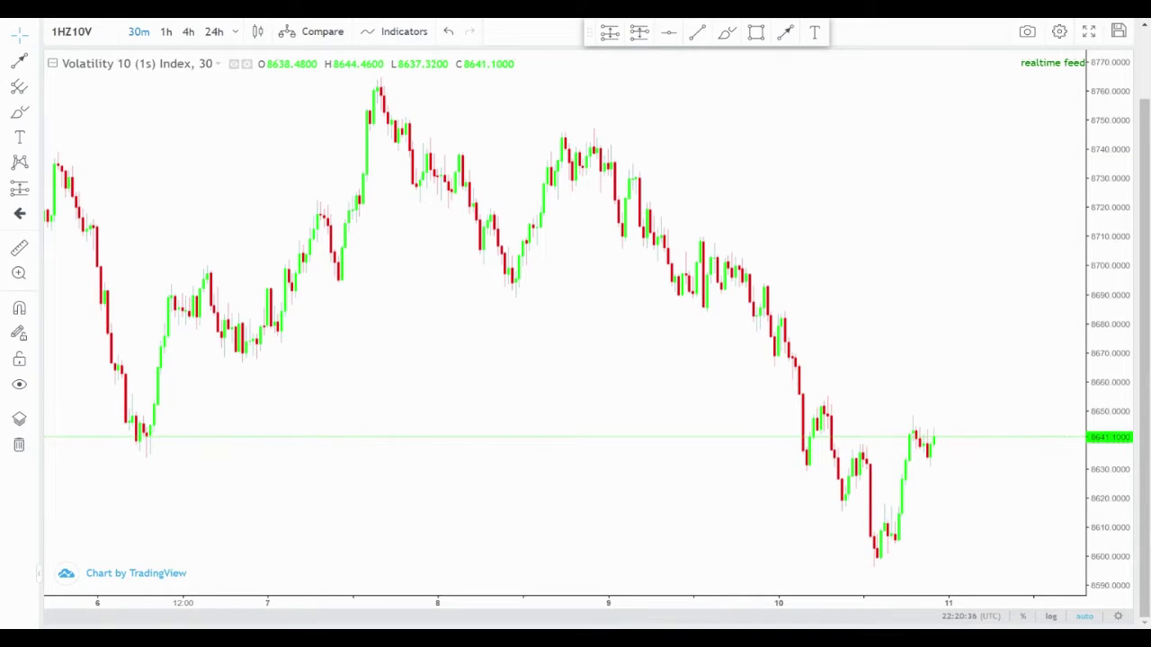
right_click(1113, 236)
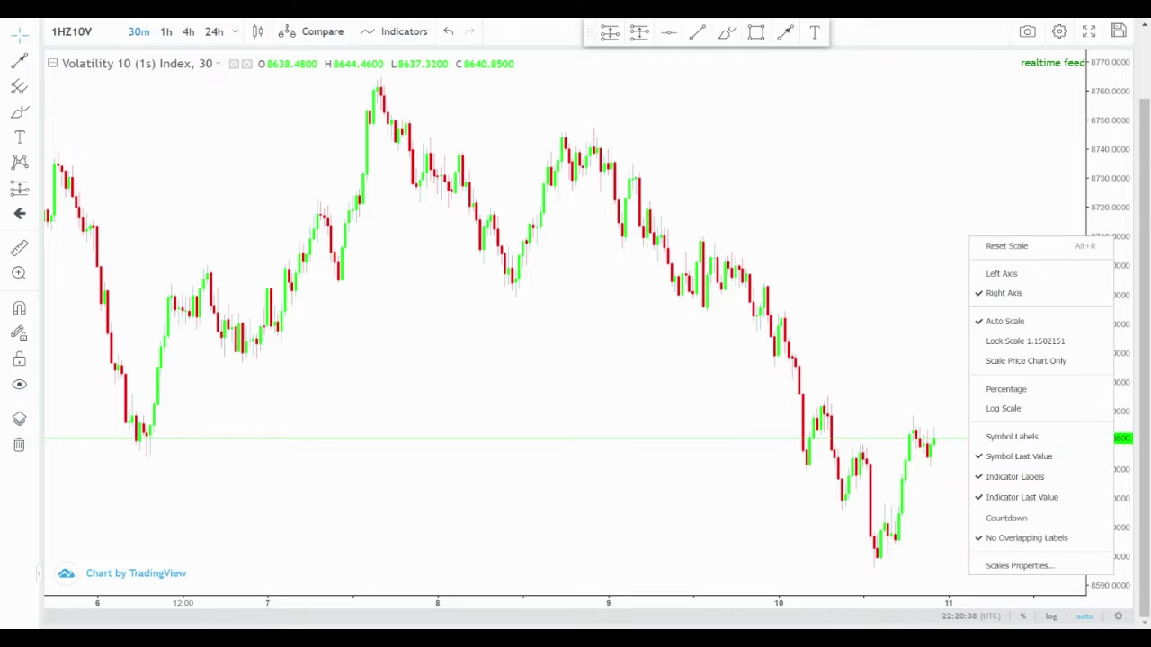
click(964, 157)
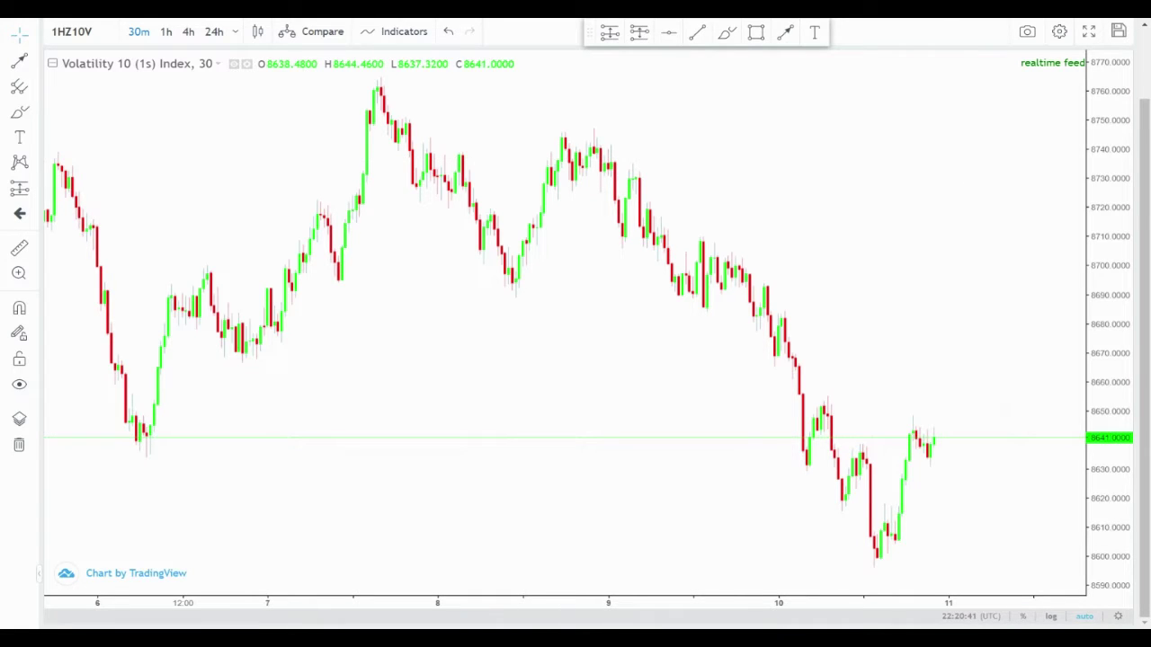
drag(1110, 121, 1109, 297)
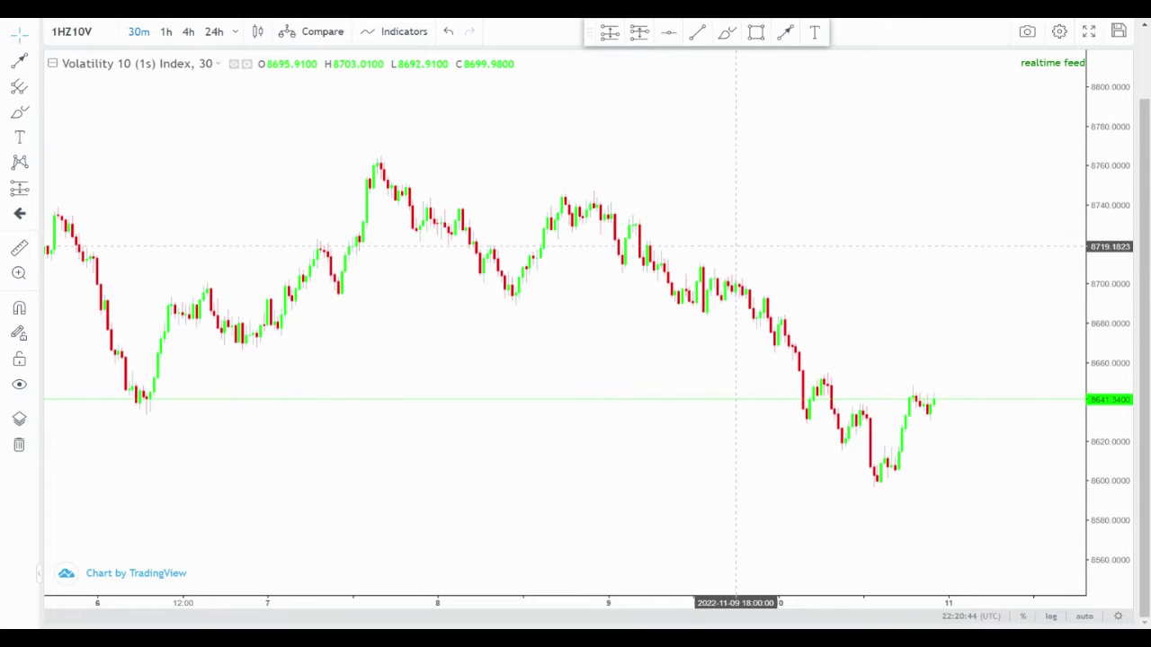
Place a horizontal line at about 8708.65 on the small swing high of 9 November 13:30.
drag(483, 190, 379, 145)
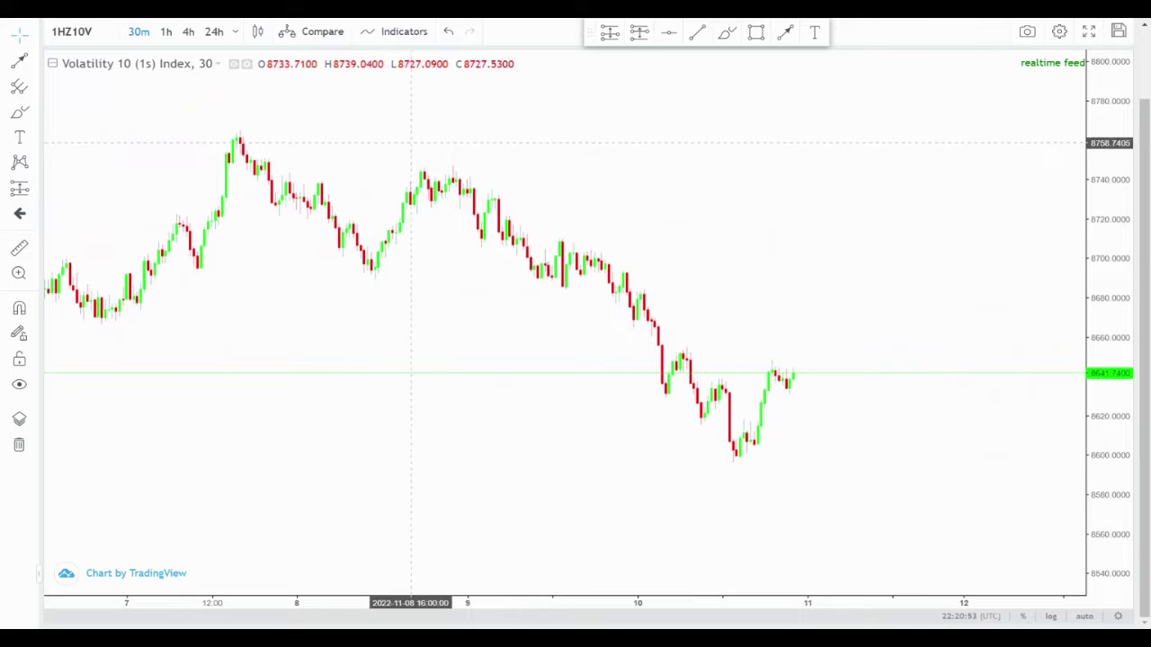
drag(545, 153, 743, 127)
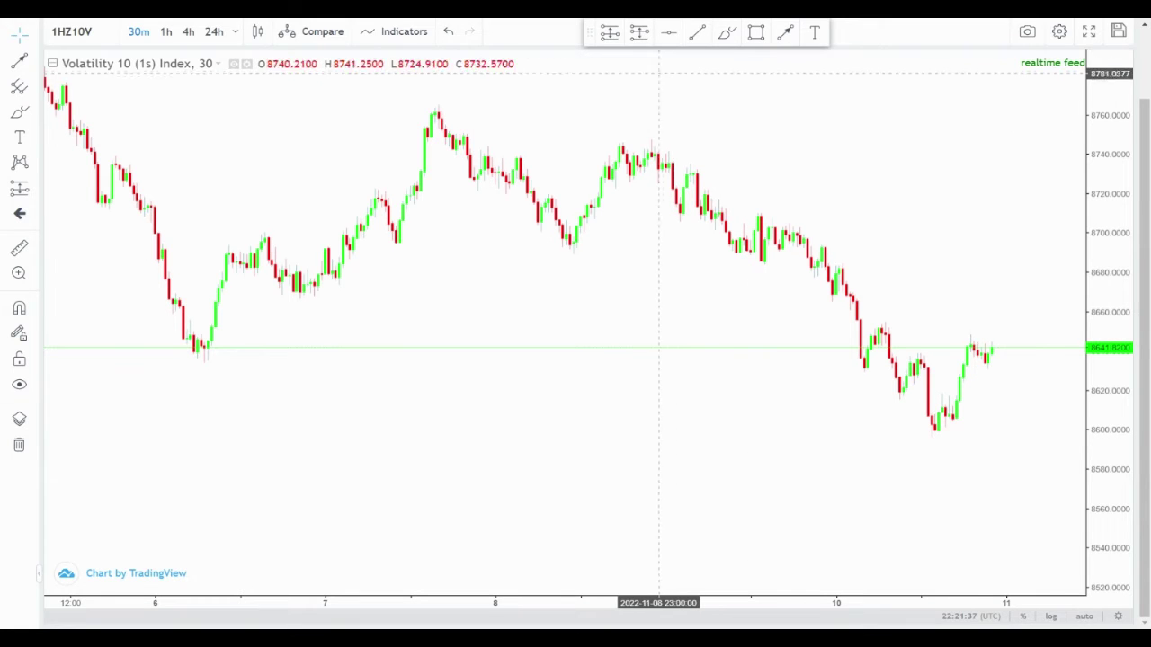
drag(560, 99, 483, 146)
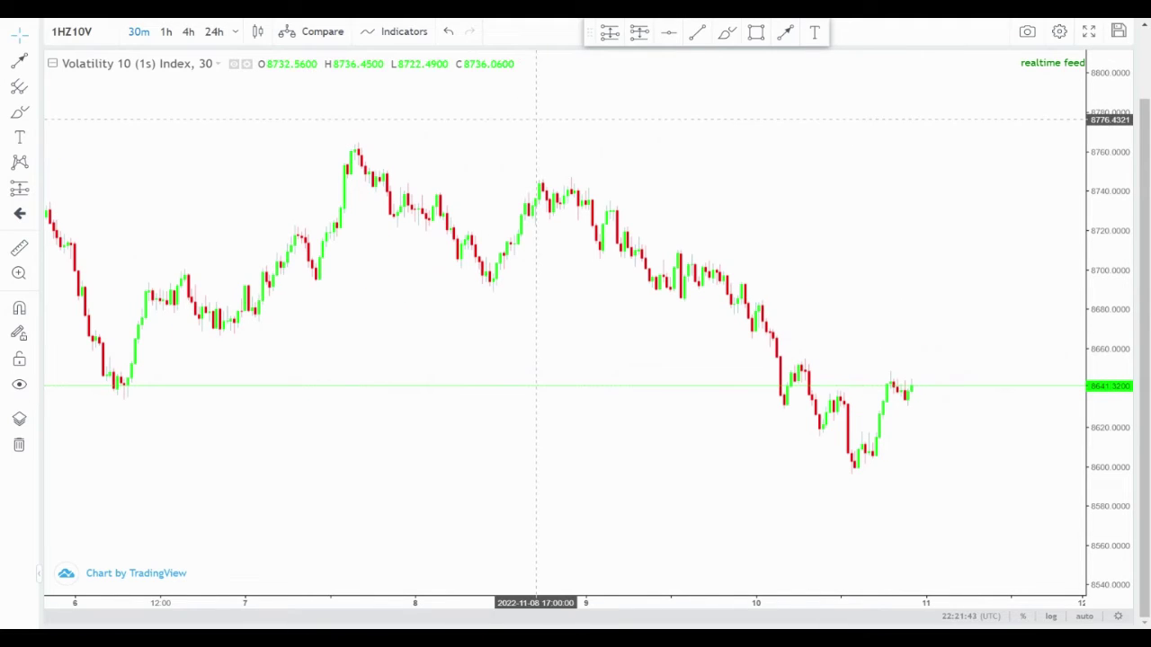
drag(536, 120, 615, 109)
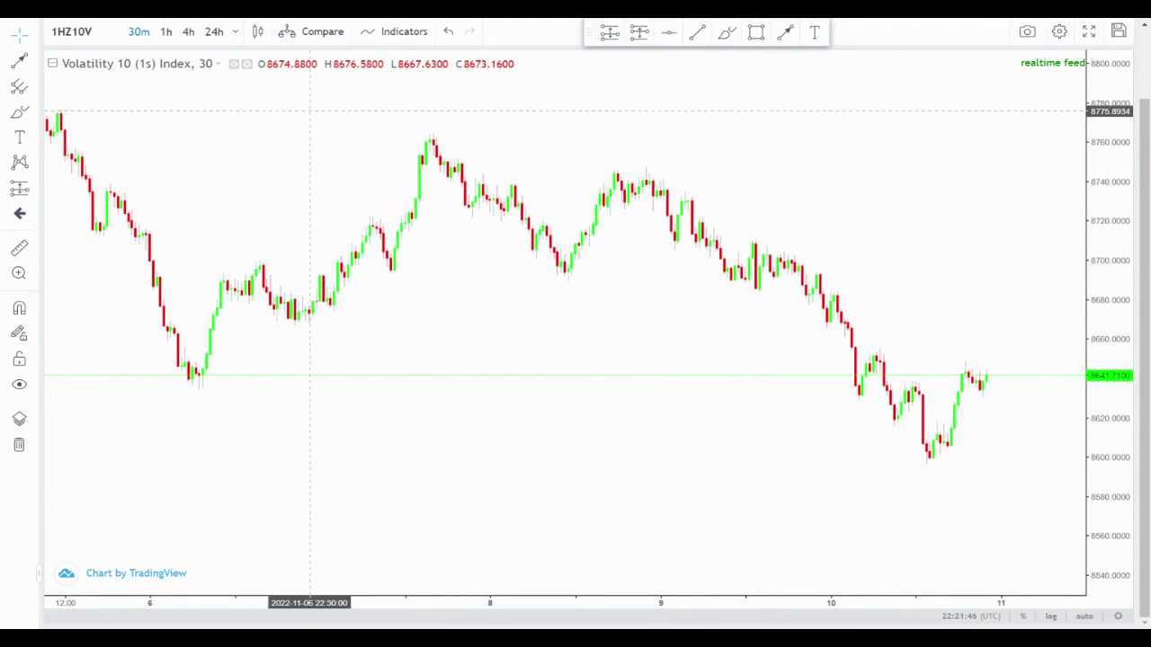
click(668, 33)
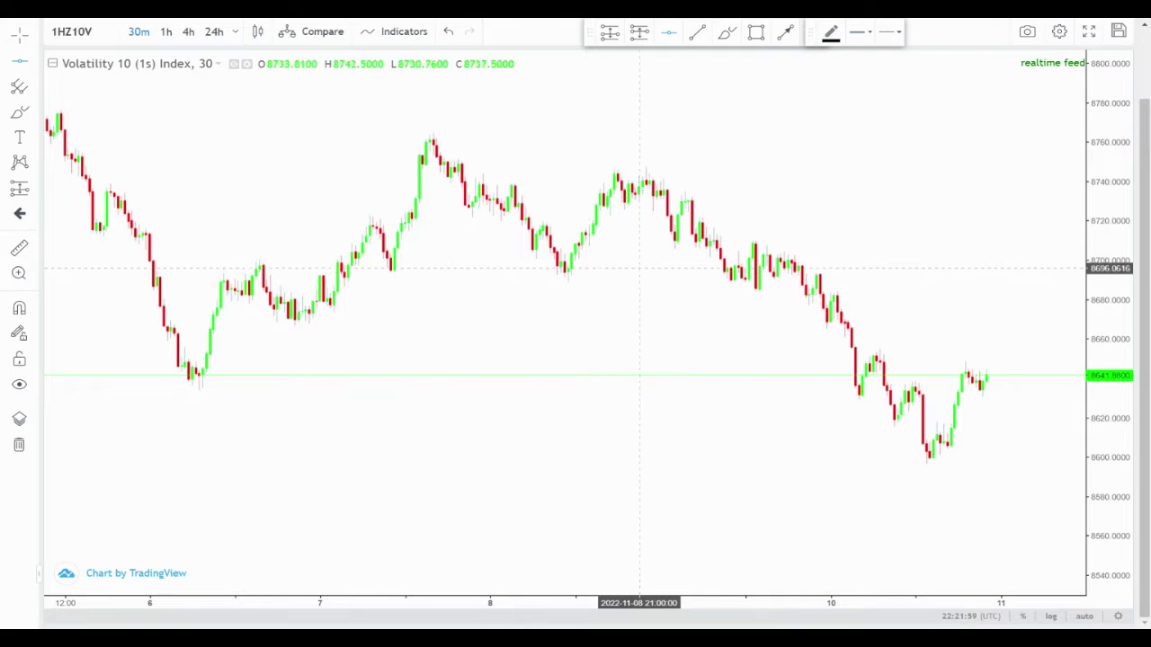
click(764, 243)
drag(792, 221, 600, 231)
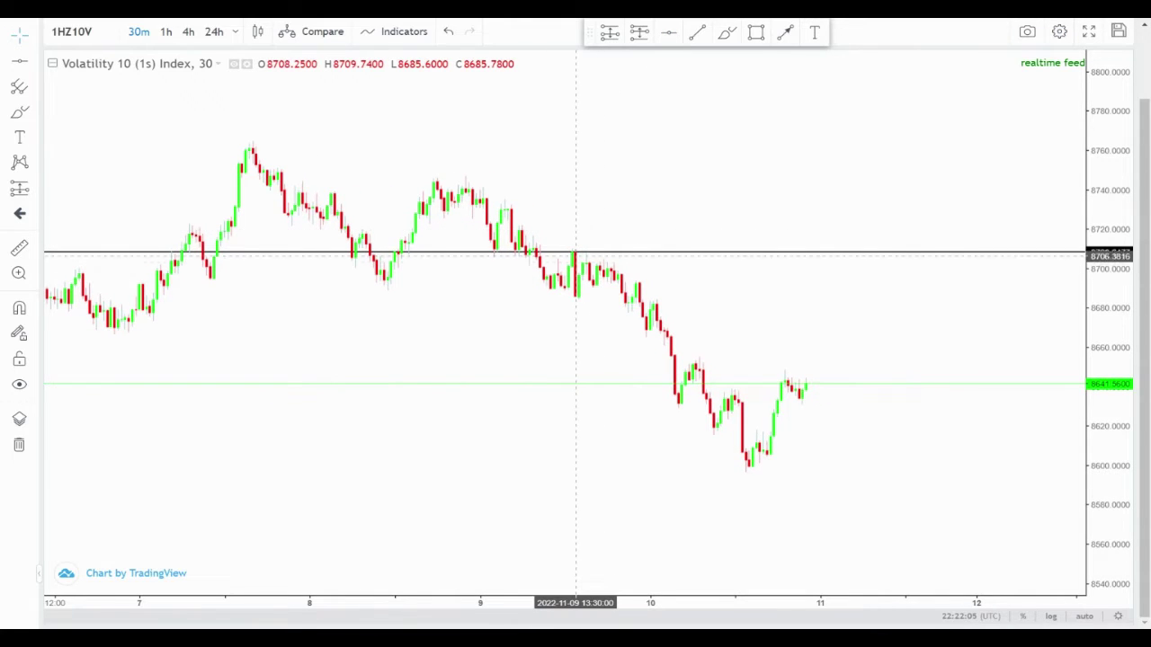
click(575, 258)
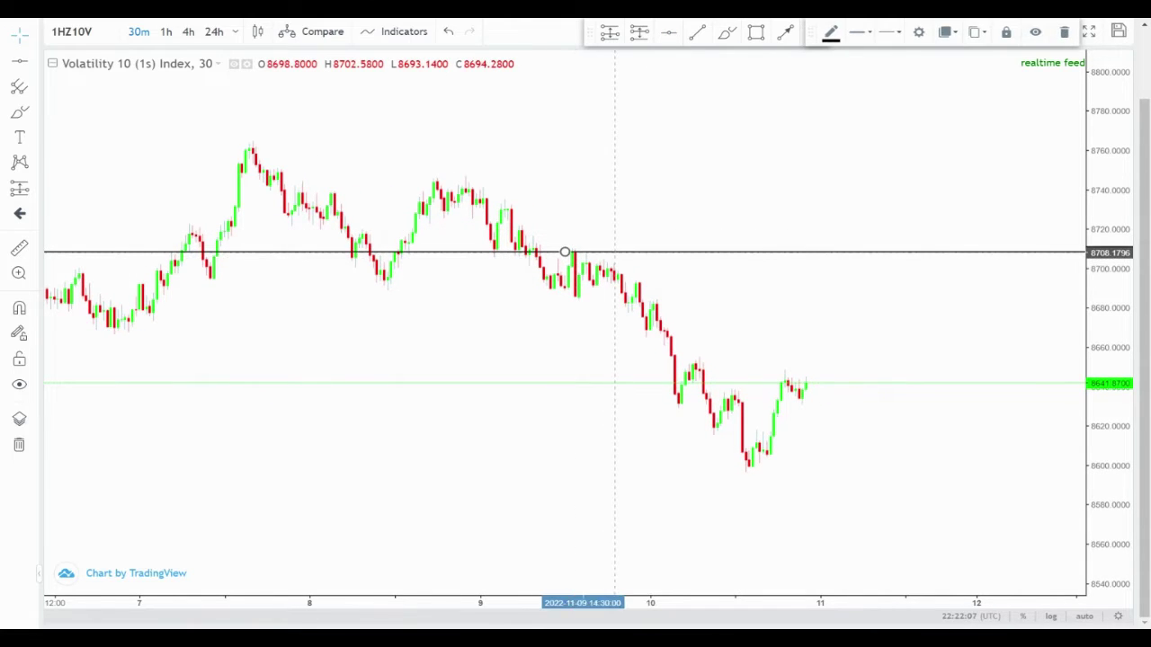
click(668, 259)
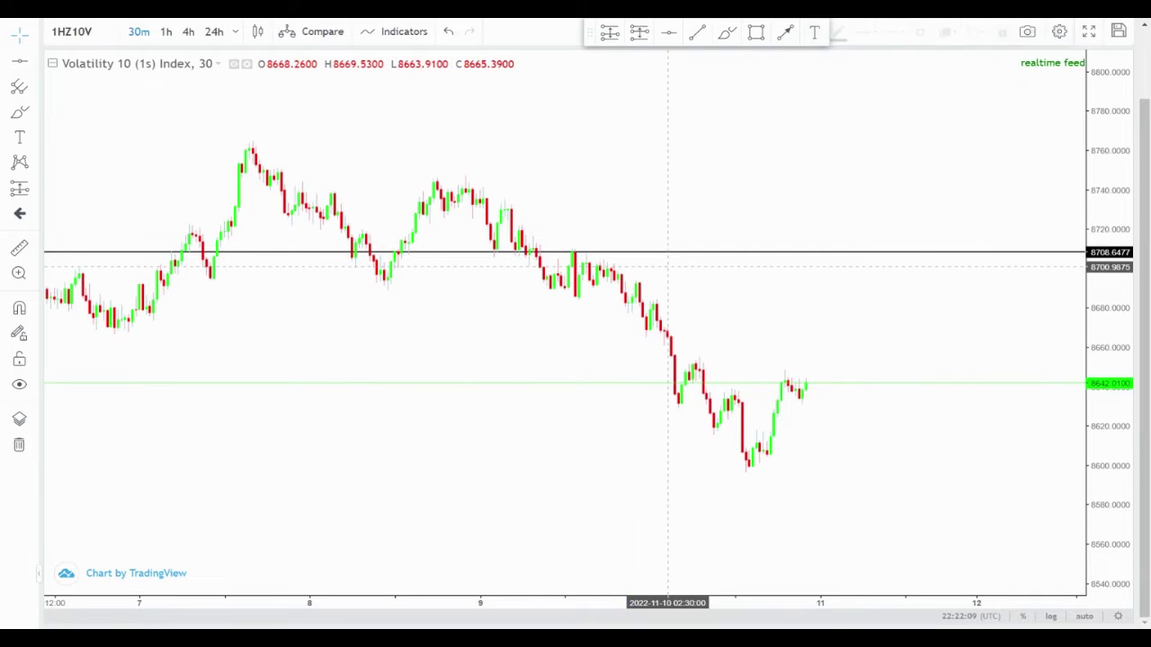
Place two horizontal lines near the 8 November highs, at about 8743.46 and 8738.42.
drag(668, 260, 671, 229)
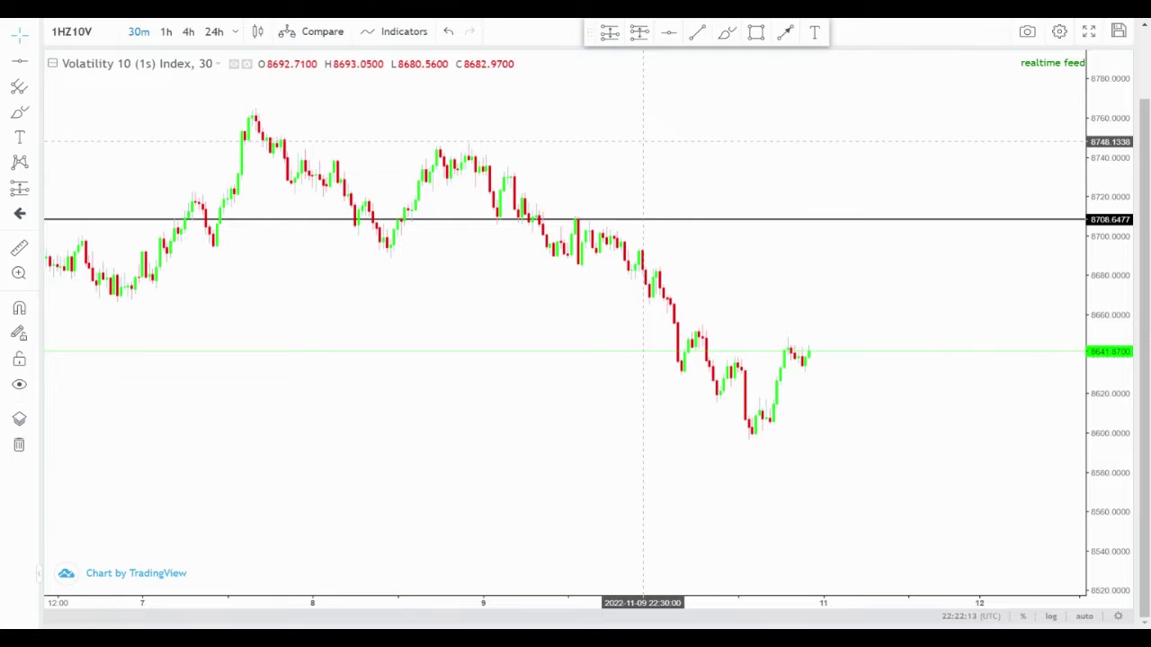
click(668, 32)
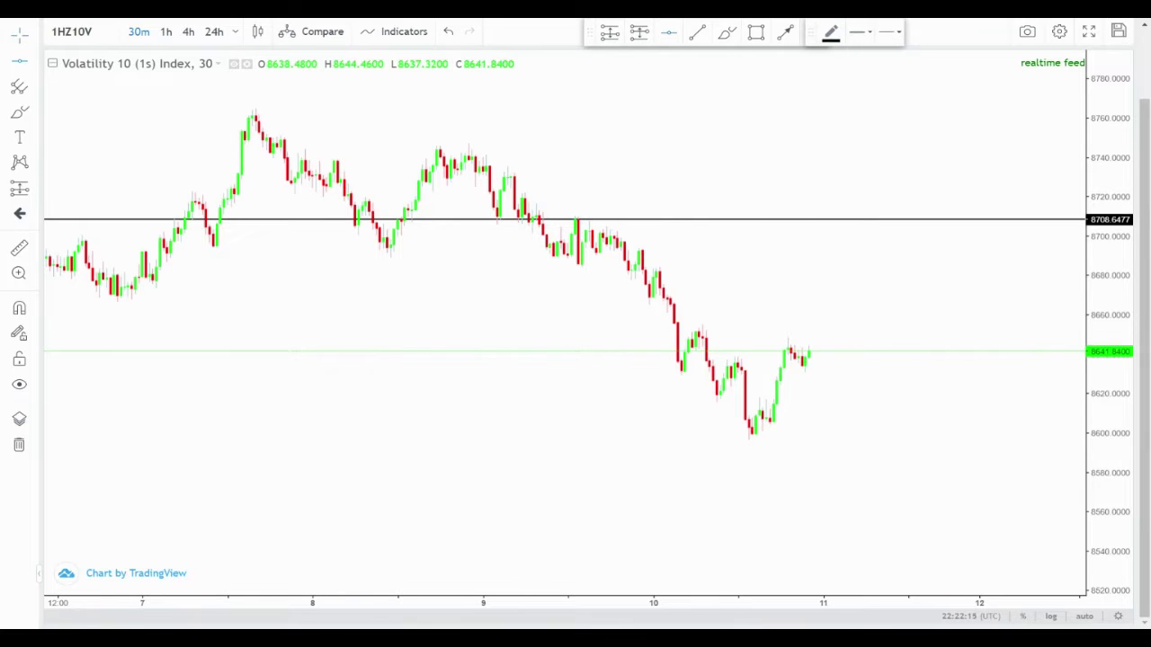
click(565, 150)
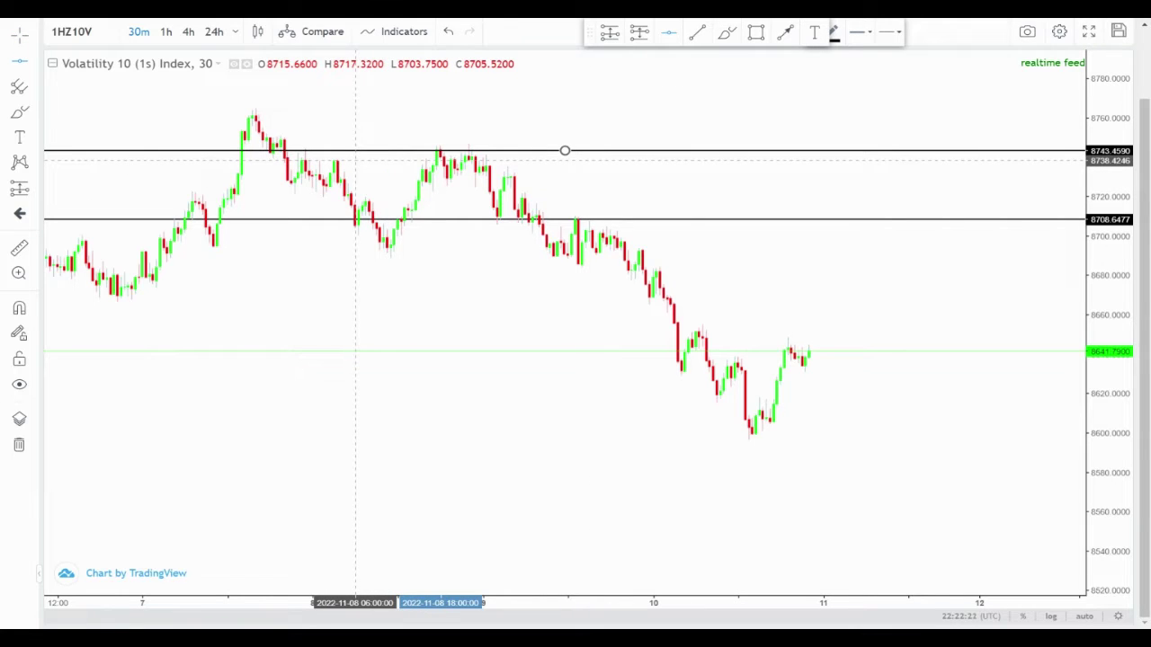
click(355, 160)
drag(398, 118, 487, 109)
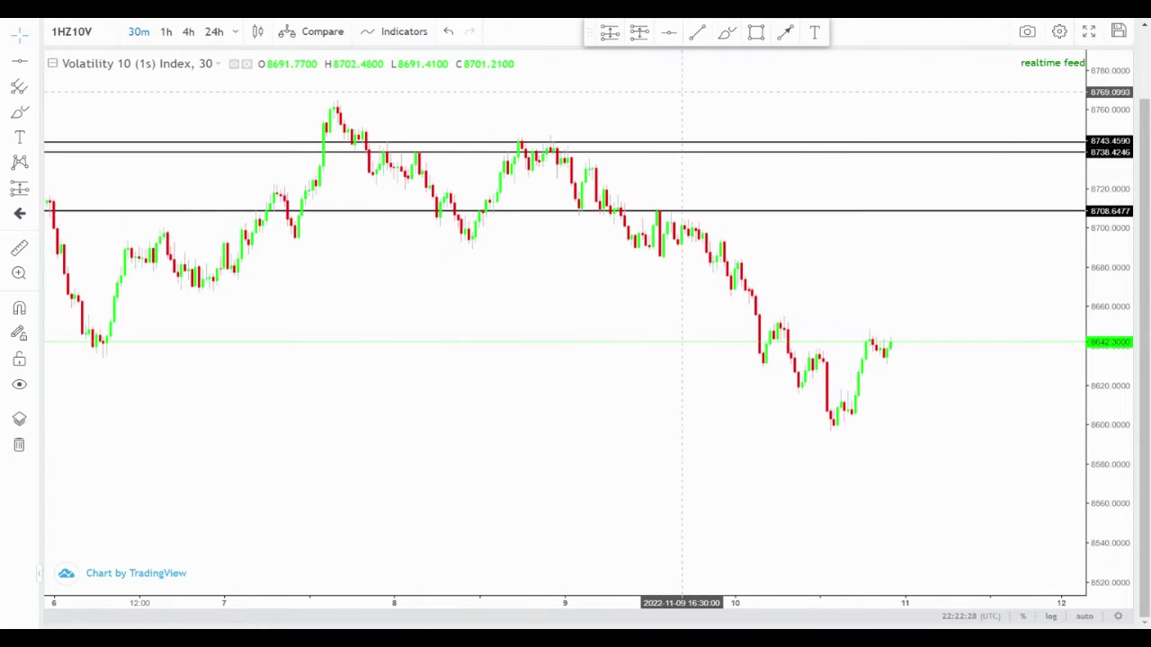
Add horizontal lines at about 8730.62 and 8718.75 between the existing upper levels, on the early 9 November highs.
click(669, 31)
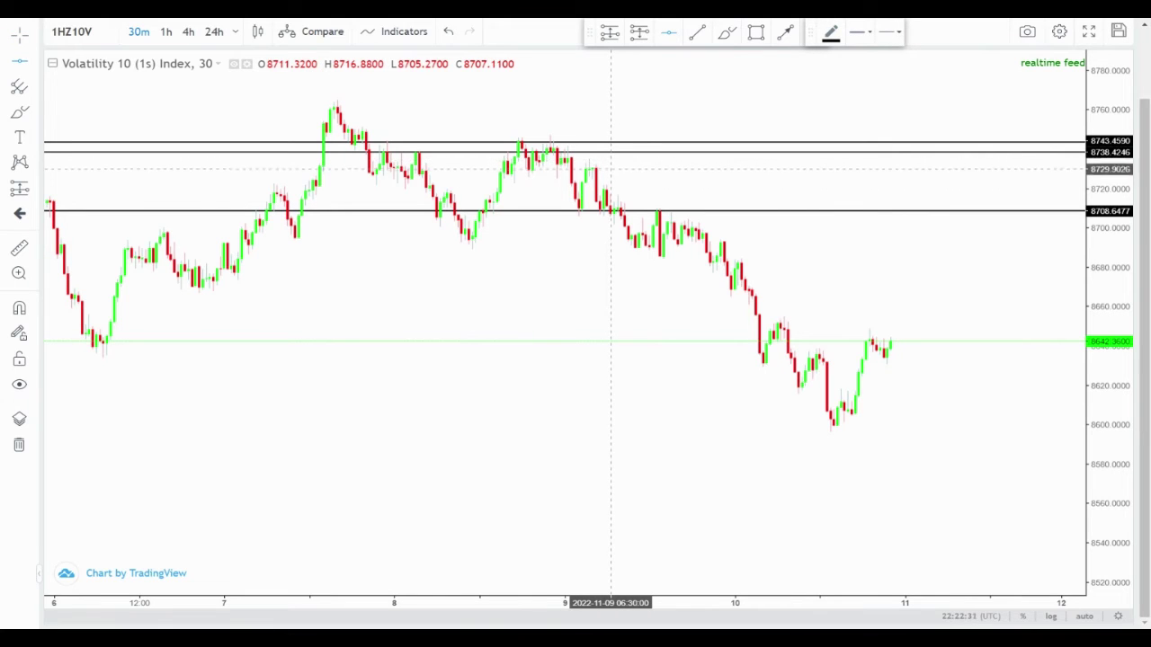
click(611, 168)
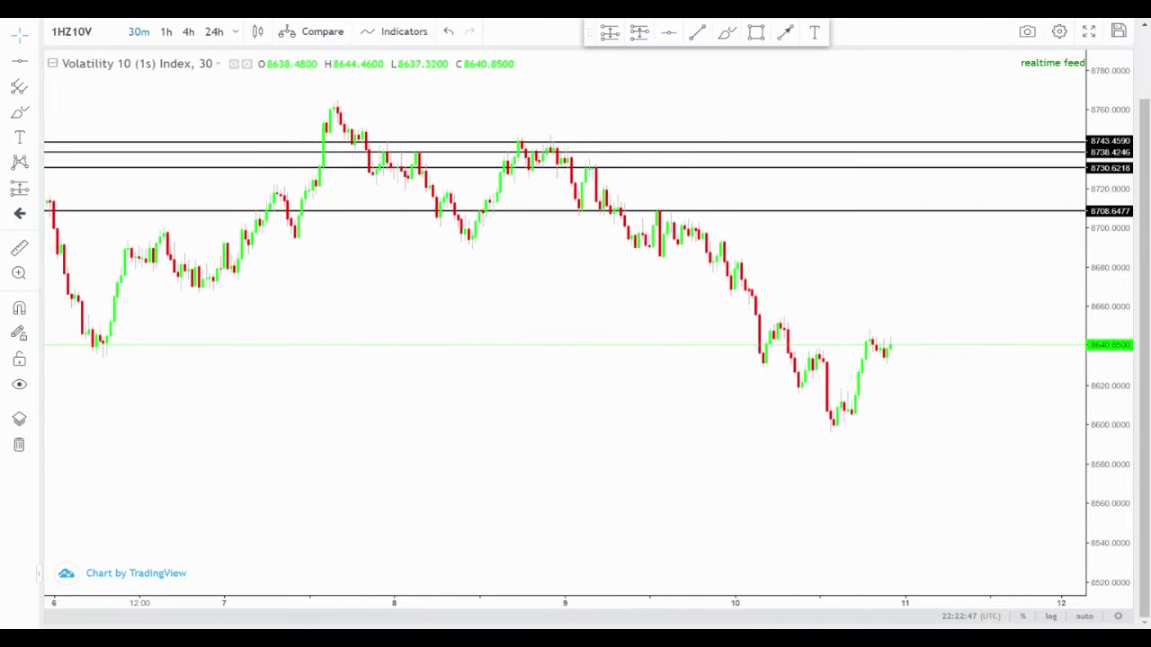
click(668, 32)
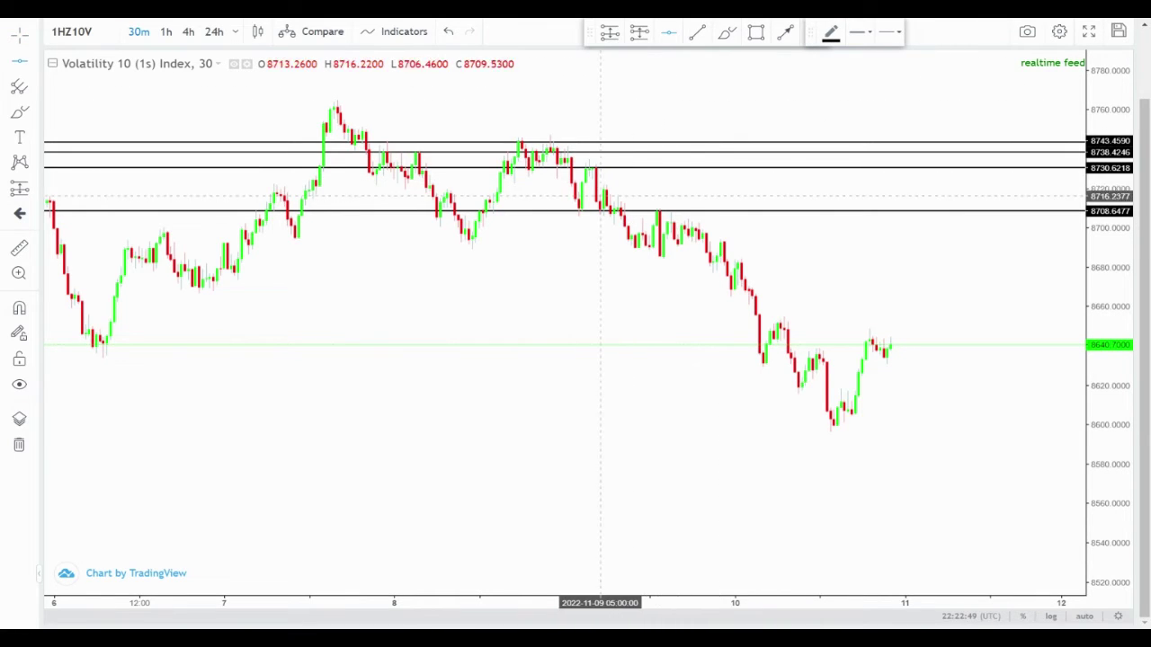
click(569, 189)
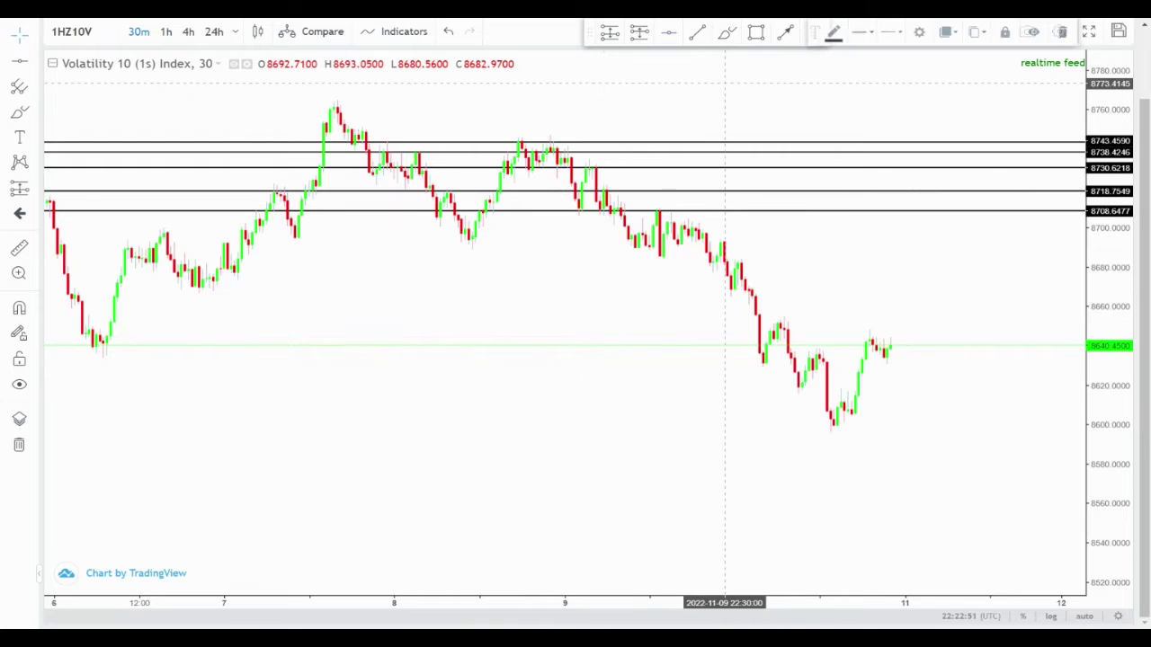
drag(840, 268, 928, 267)
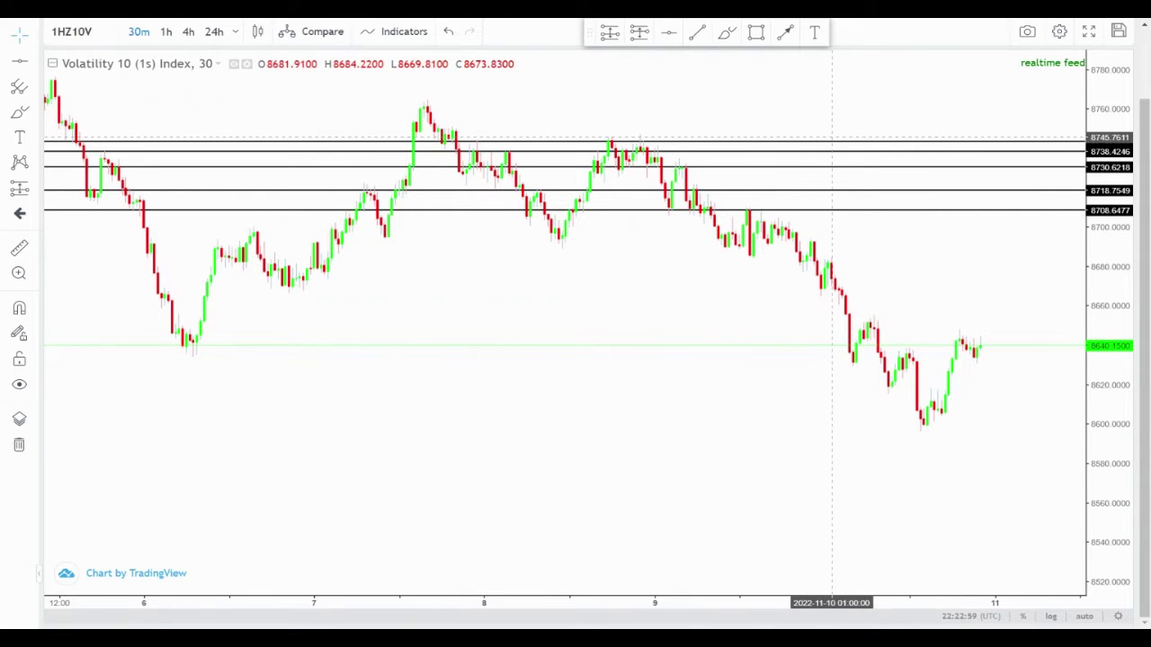
Place horizontal lines on the 10 November lows, at about 8631.98 and 8599.26.
drag(832, 138, 716, 137)
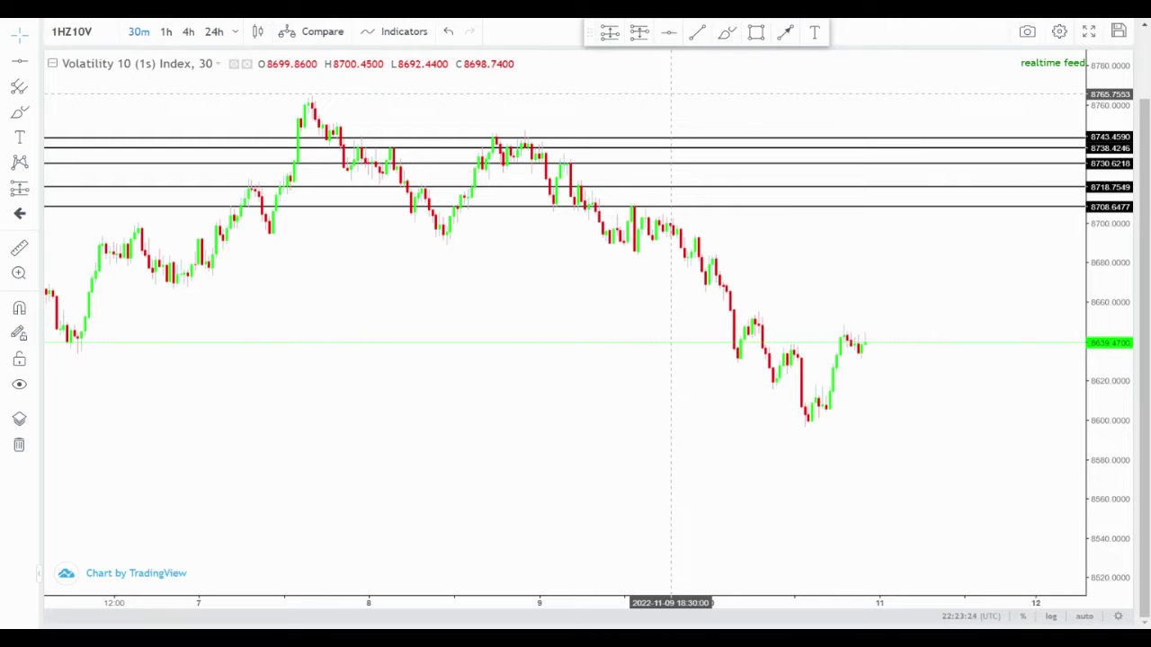
click(669, 33)
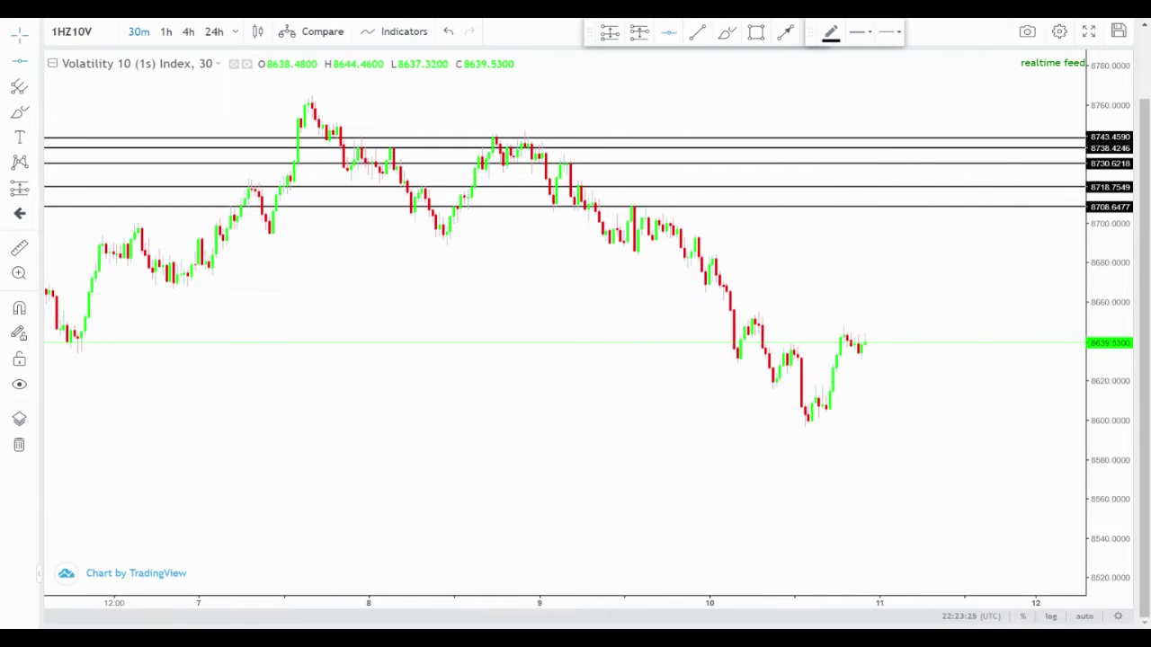
click(735, 358)
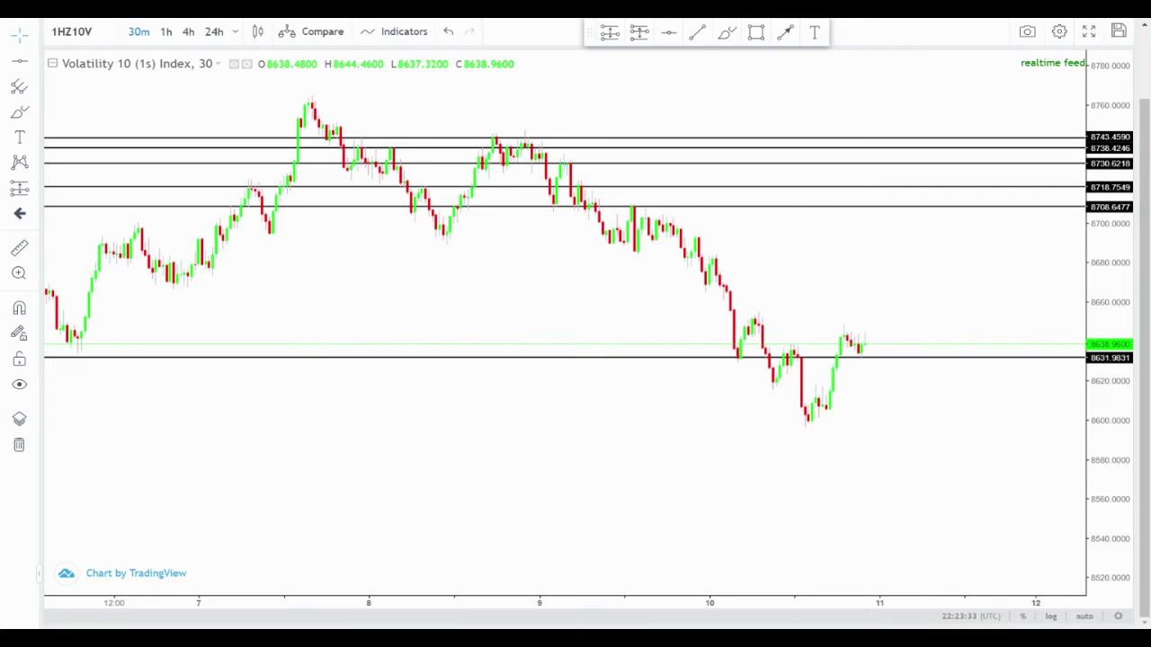
click(668, 32)
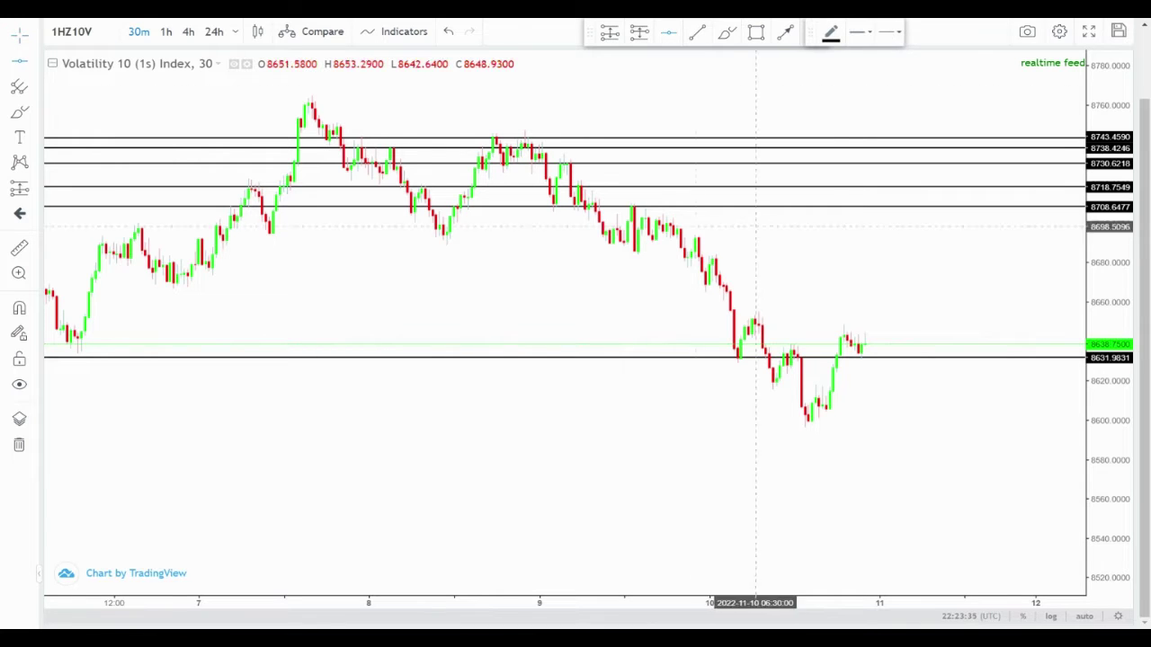
click(816, 422)
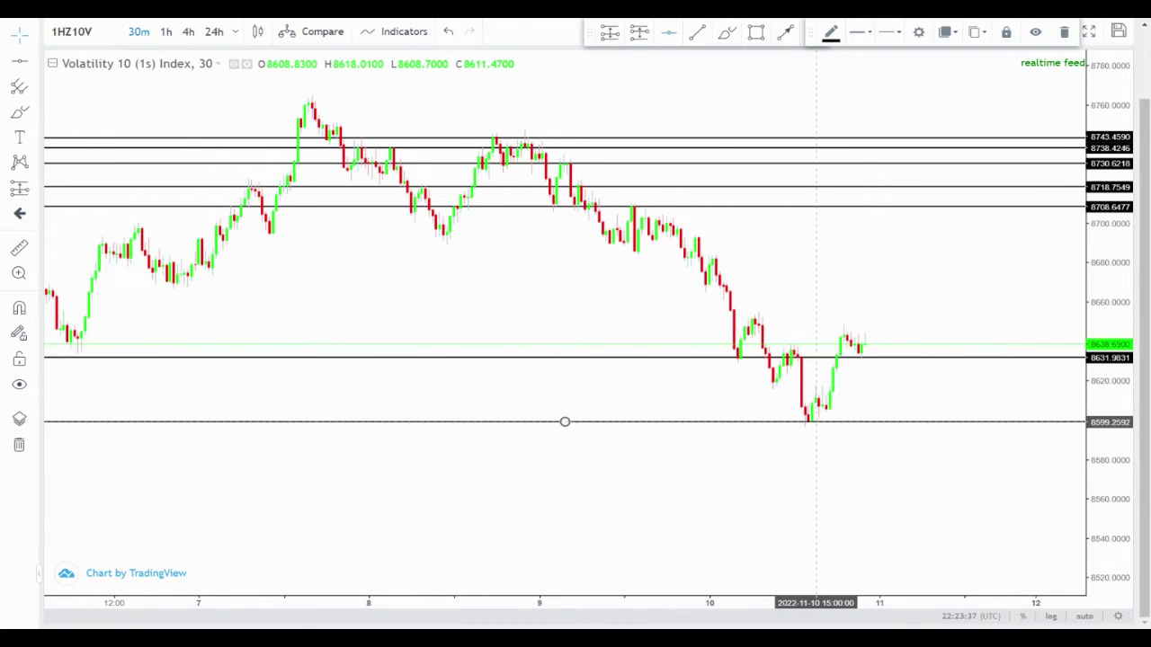
click(823, 290)
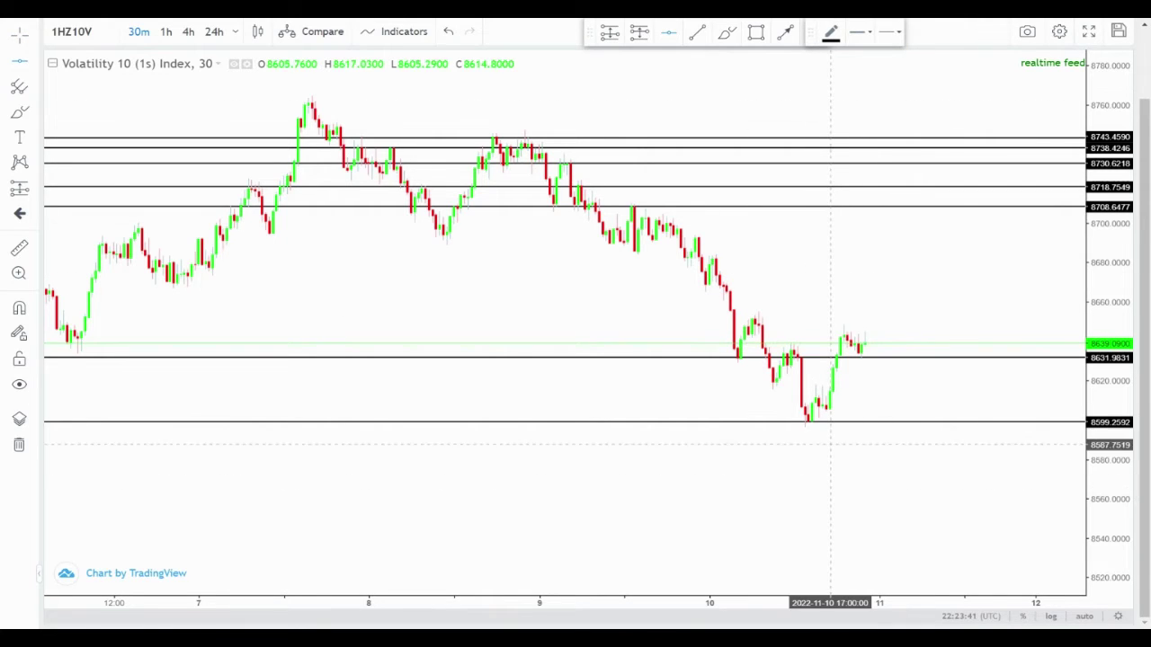
Add horizontal lines at about 8606.09 and 8619.76 between the two lower levels.
click(833, 409)
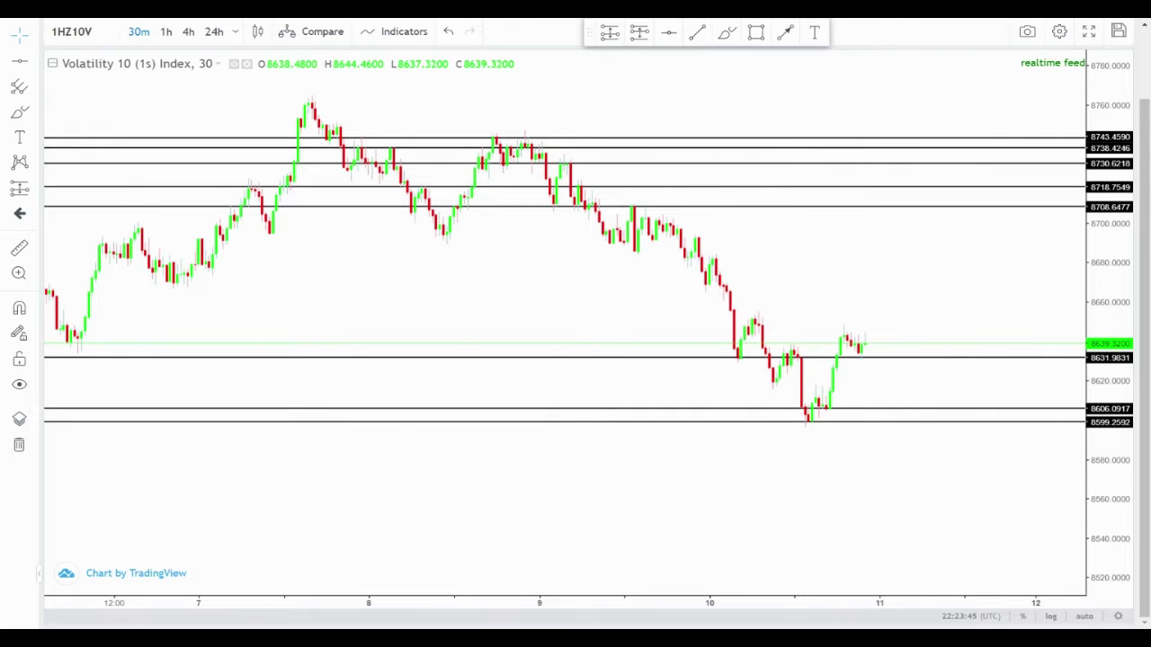
click(668, 33)
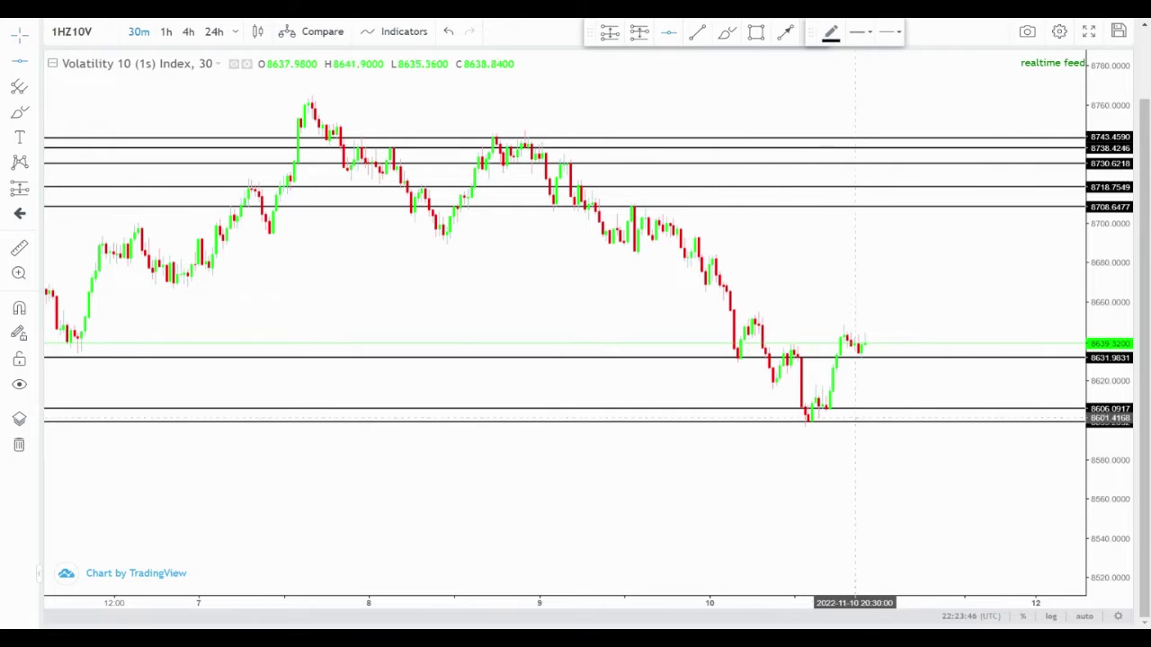
click(784, 381)
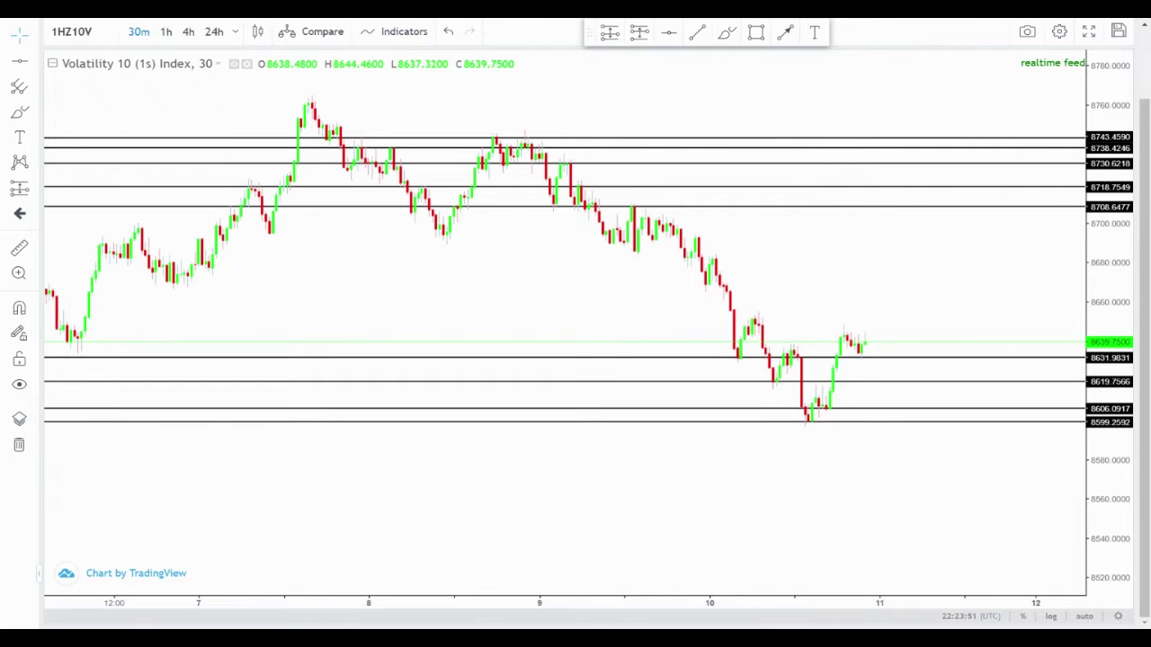
Place a horizontal line at about 8643.13, just above the current price at the latest swing high.
click(668, 33)
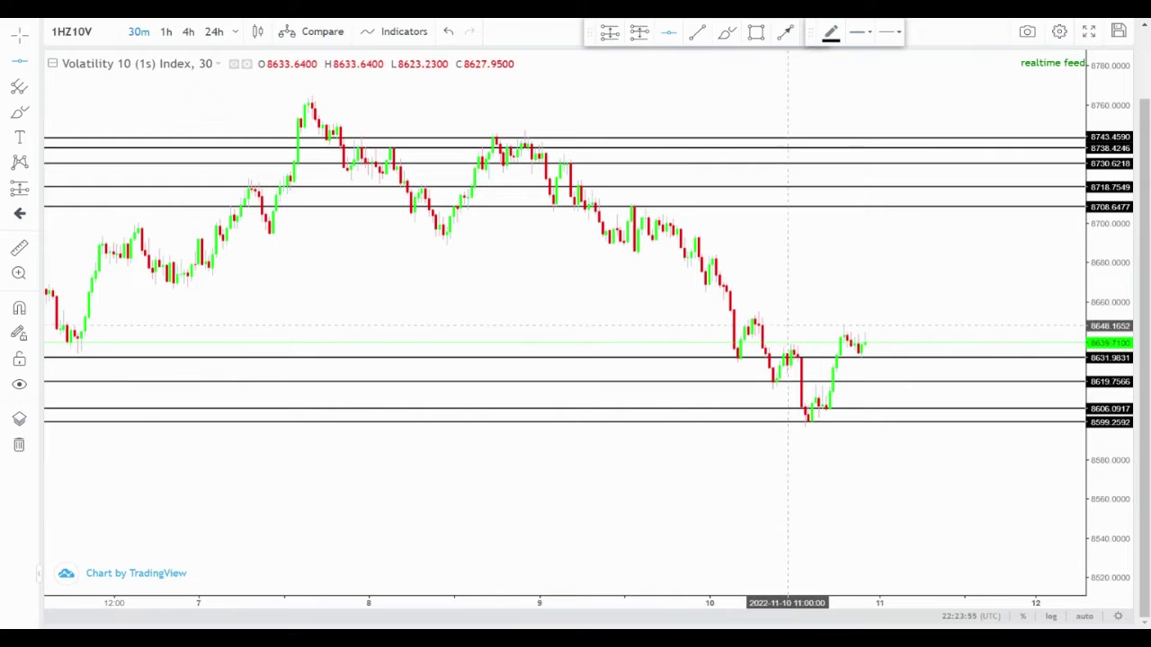
click(750, 335)
click(840, 288)
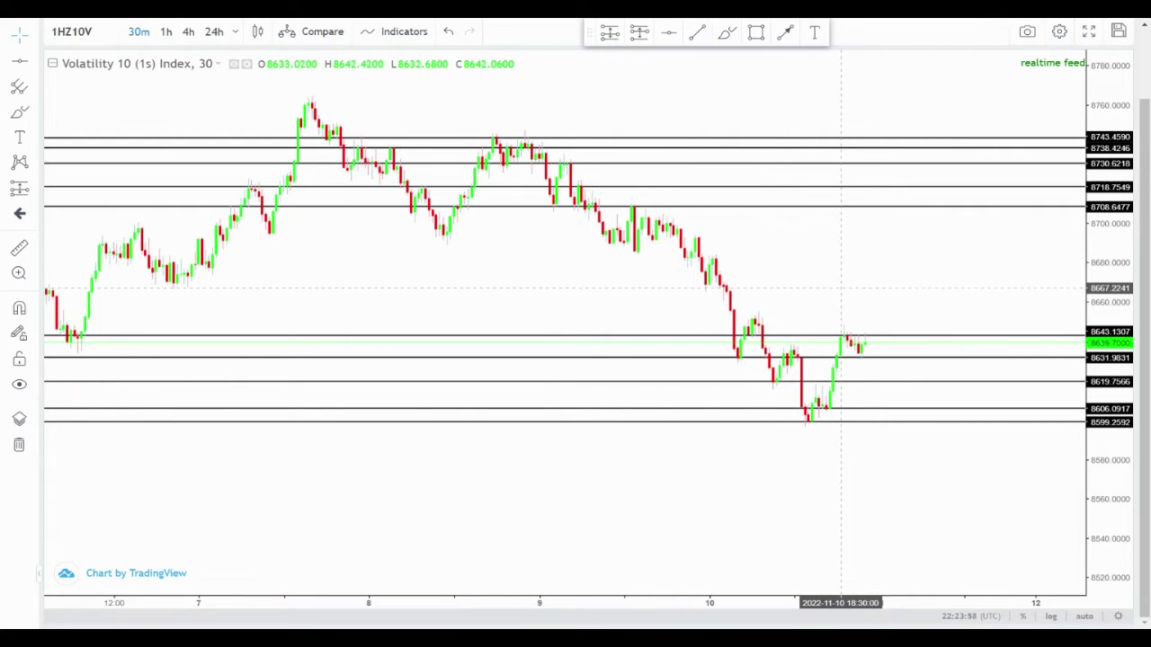
drag(840, 289, 1057, 273)
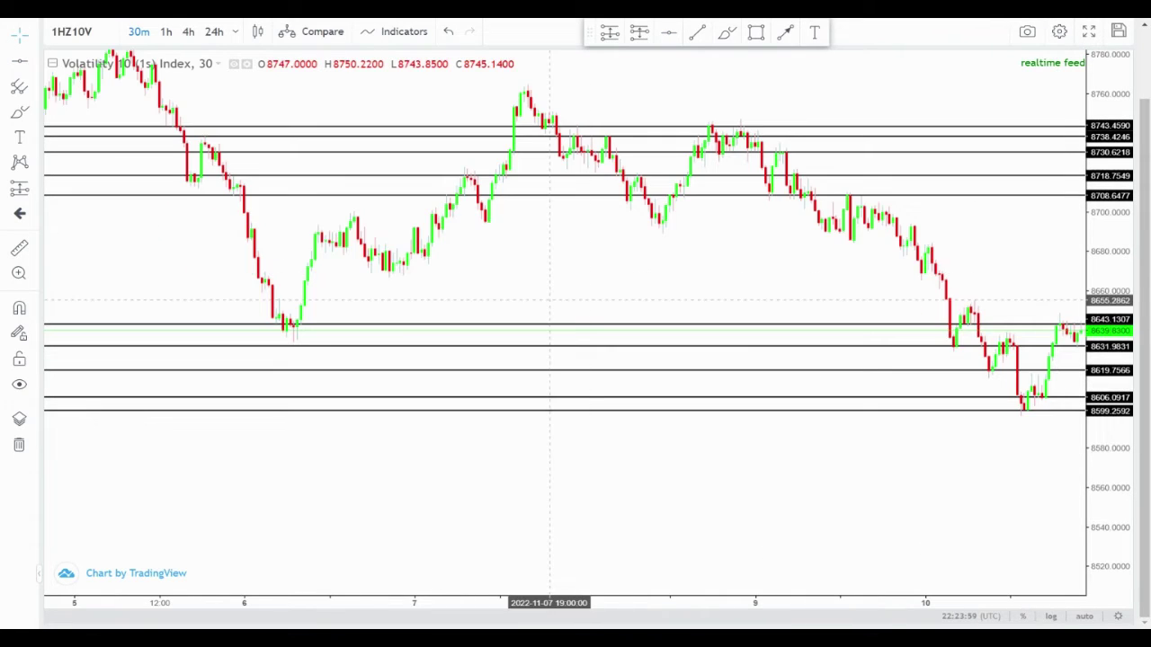
Add horizontal lines at about 8696.96 and 8695.88, below the 8708.65 level, on the 8 November and 7 November swing lows.
drag(462, 296, 463, 311)
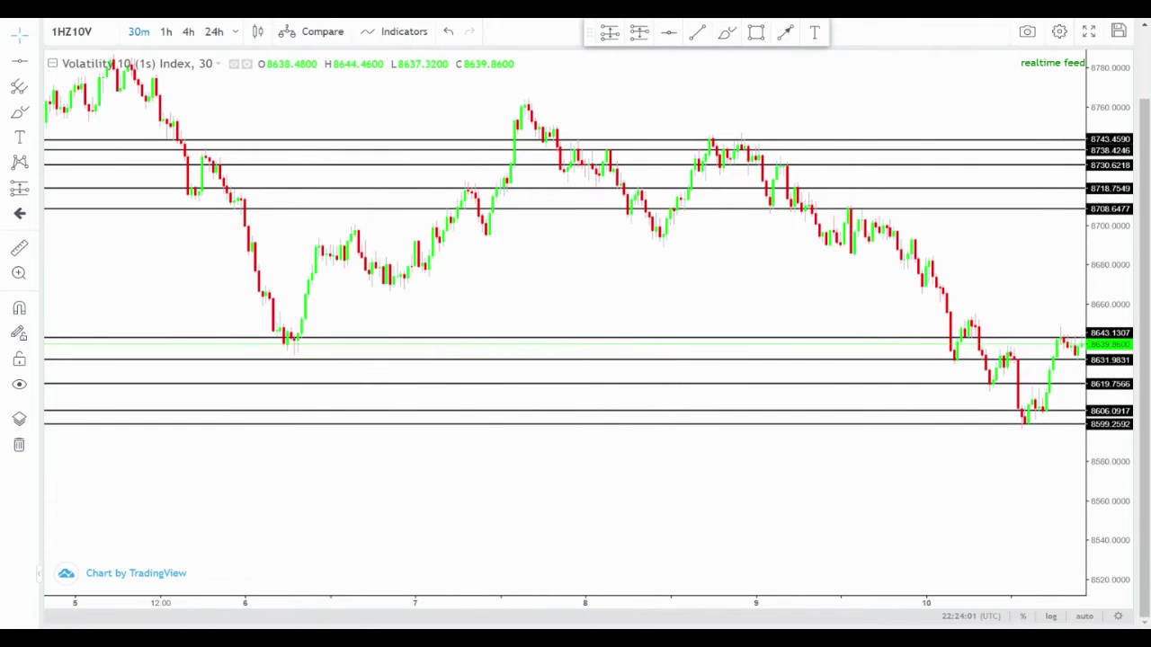
click(668, 31)
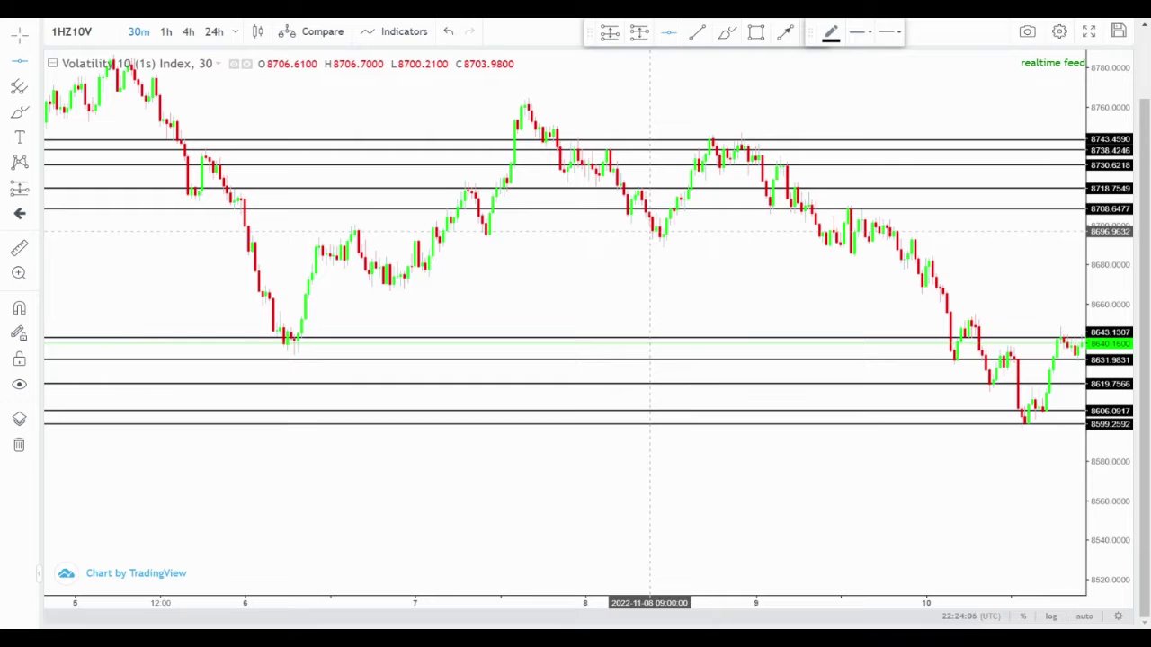
click(650, 231)
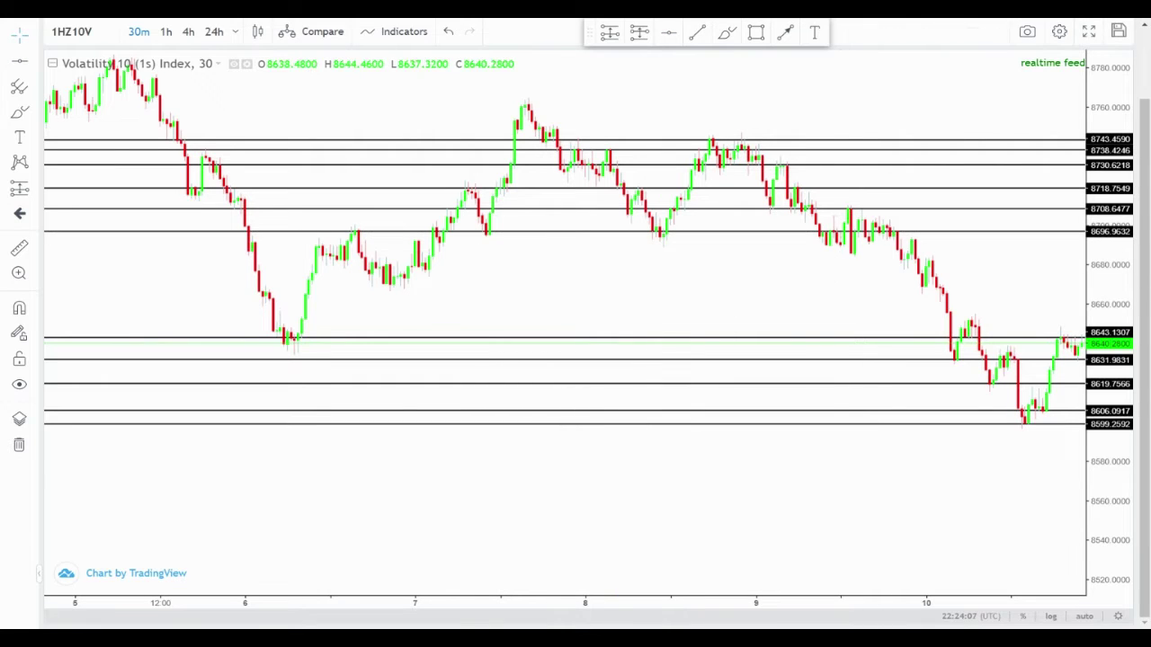
key(alt+h)
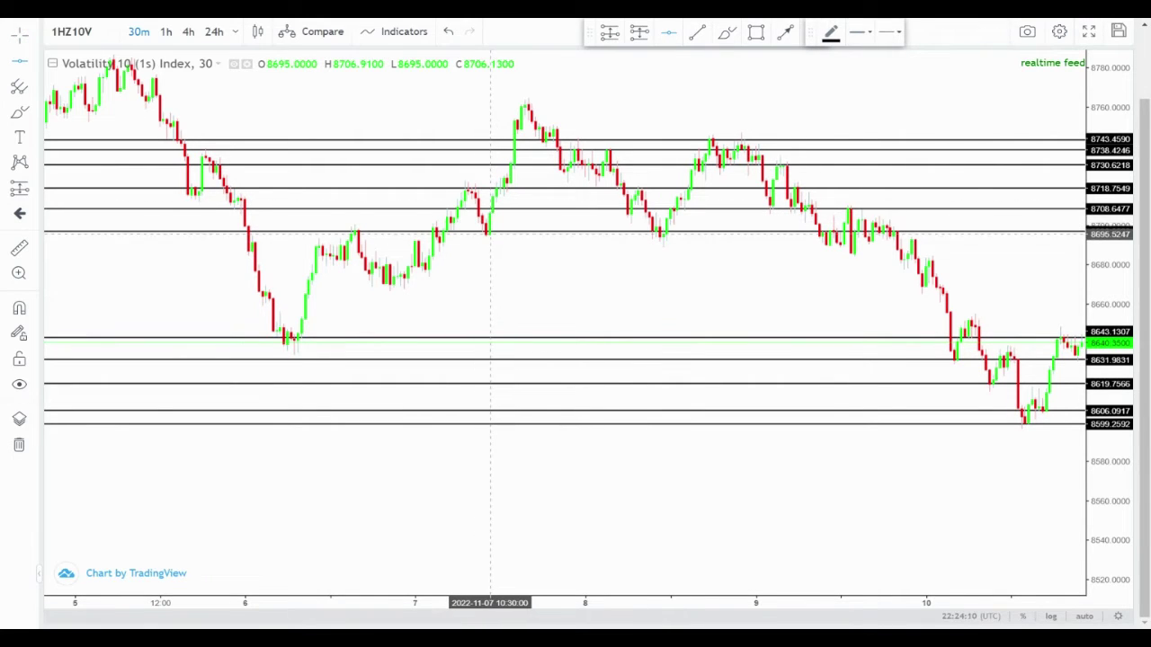
click(490, 233)
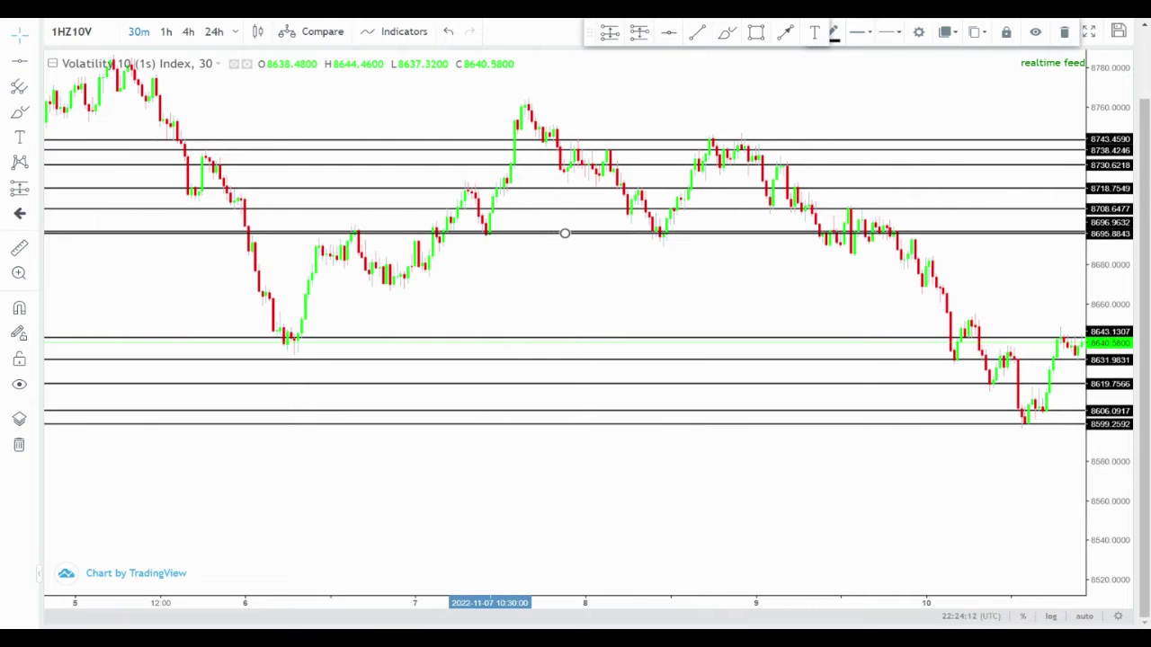
Add horizontal lines at about 8671.43 and 8662.80 on the 6 November price action, and move the upper one to about 8669.63.
key(alt+h)
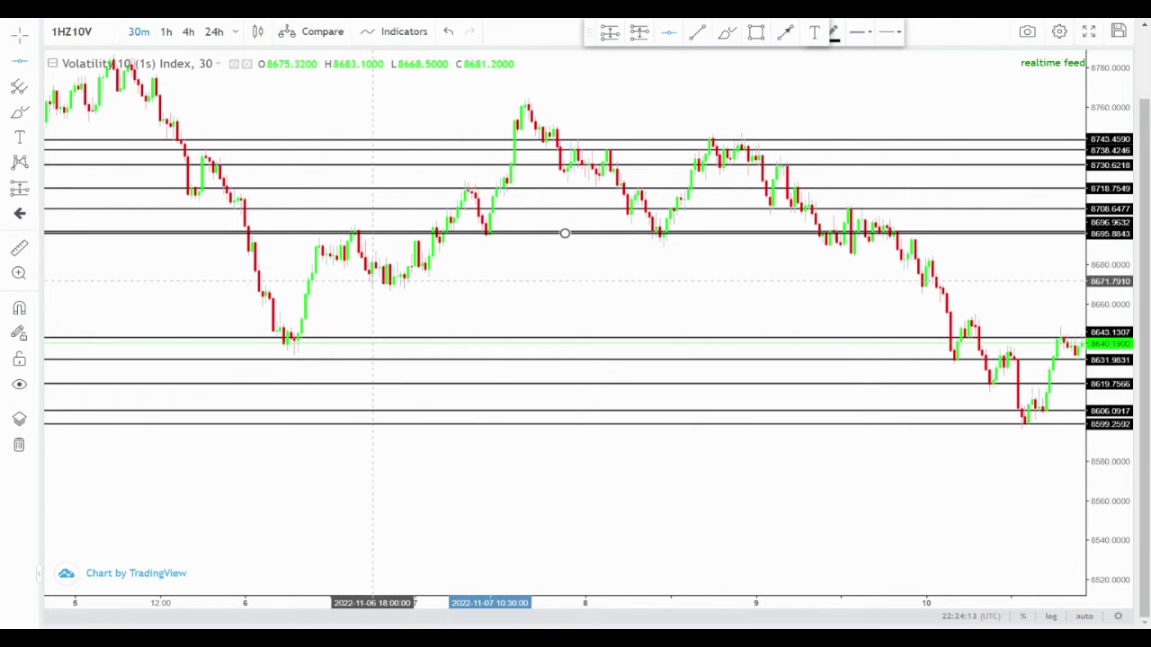
click(374, 281)
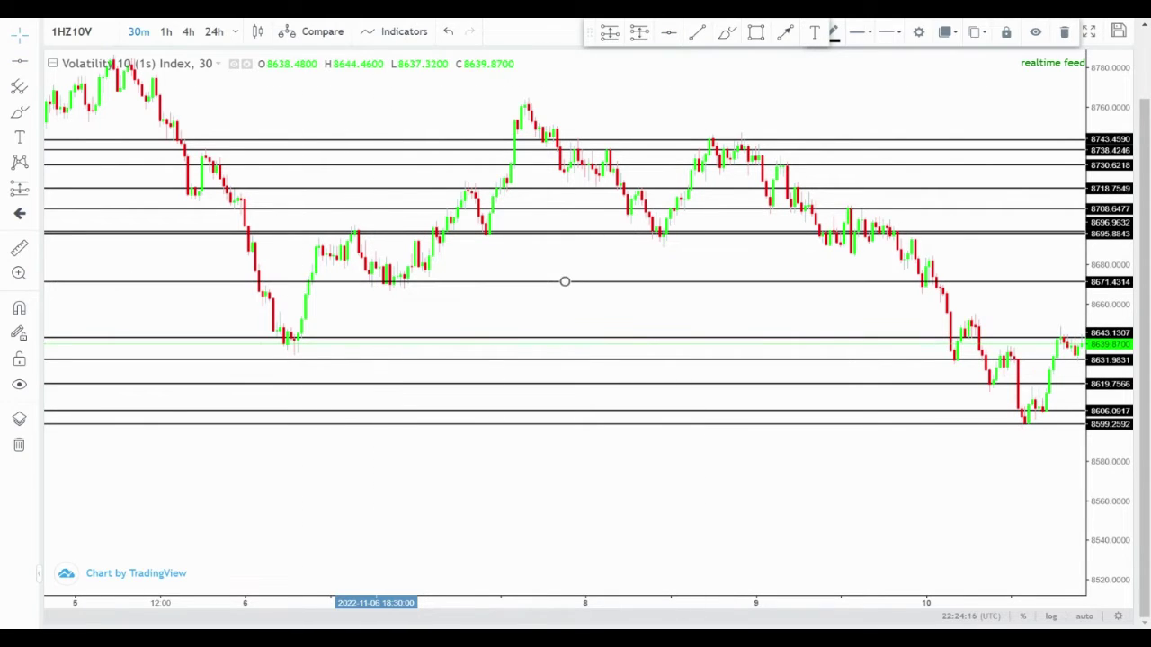
key(alt+h)
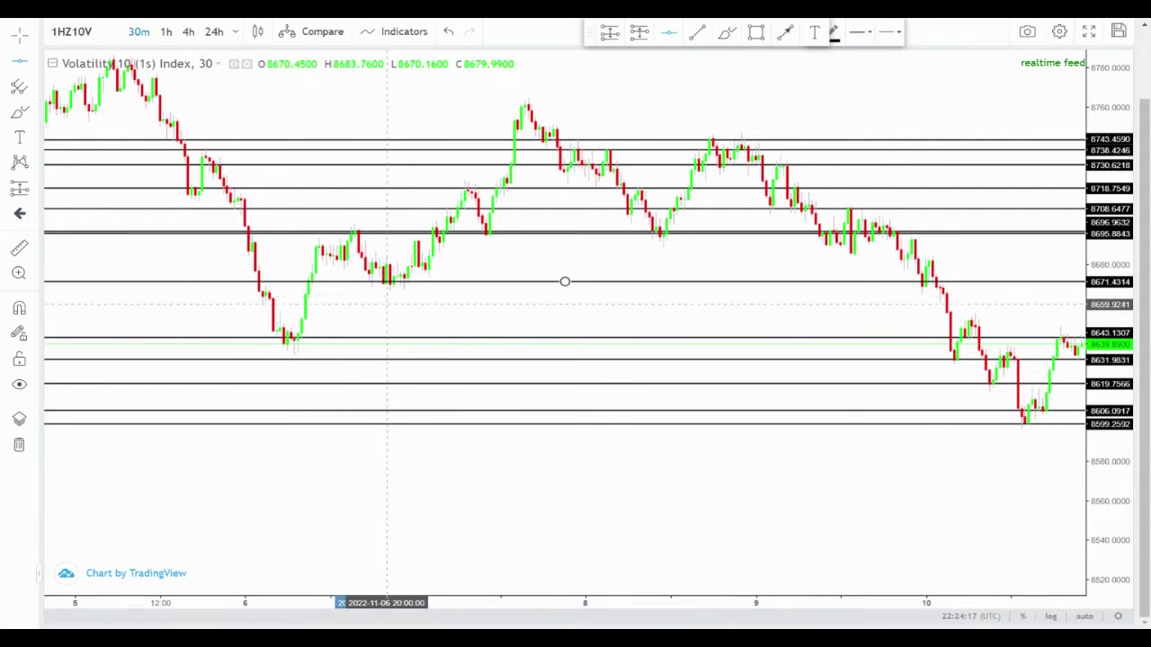
click(263, 299)
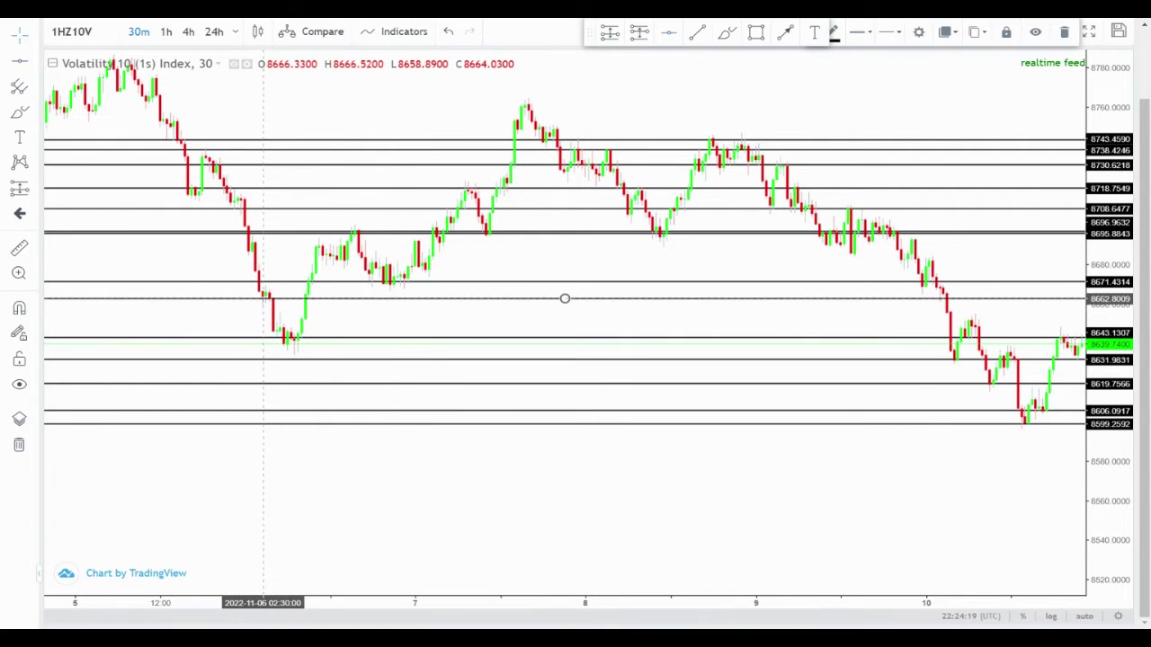
drag(337, 280, 337, 285)
click(720, 118)
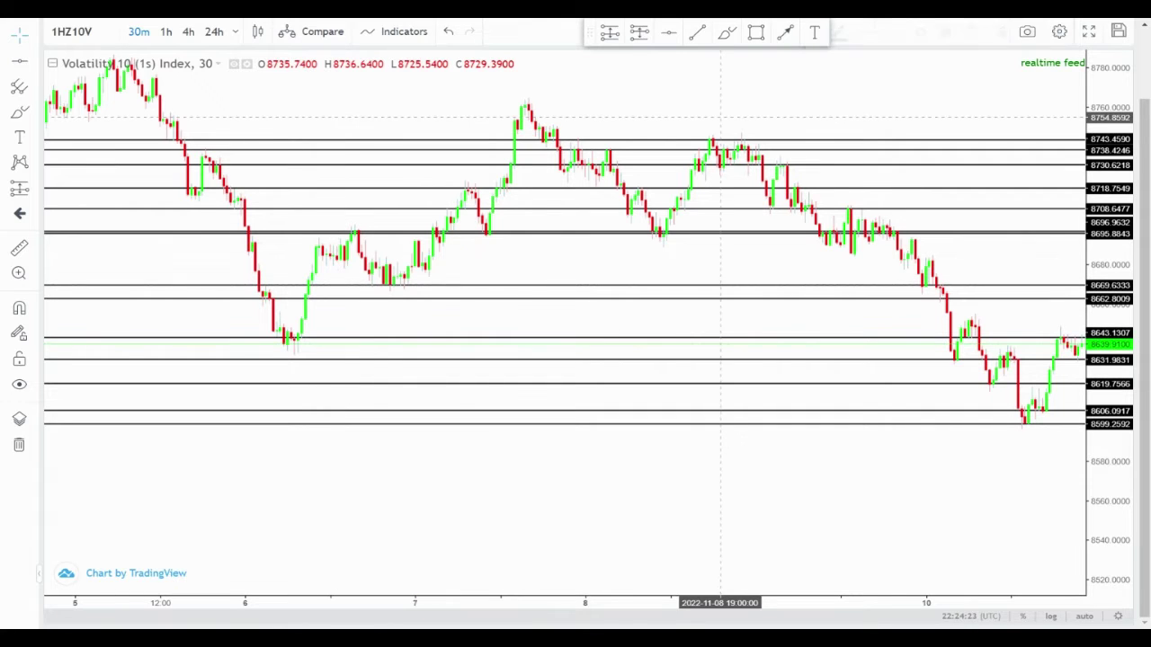
Place a horizontal line at about 8685.13 on the 9 November swing low.
drag(717, 119, 643, 134)
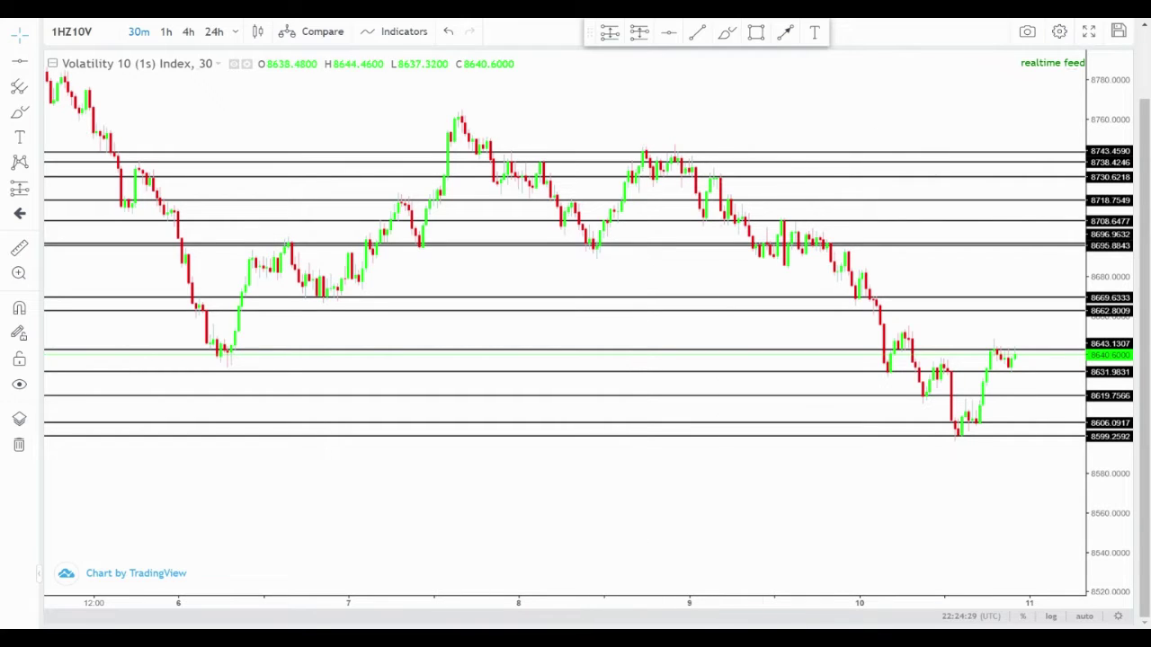
click(668, 32)
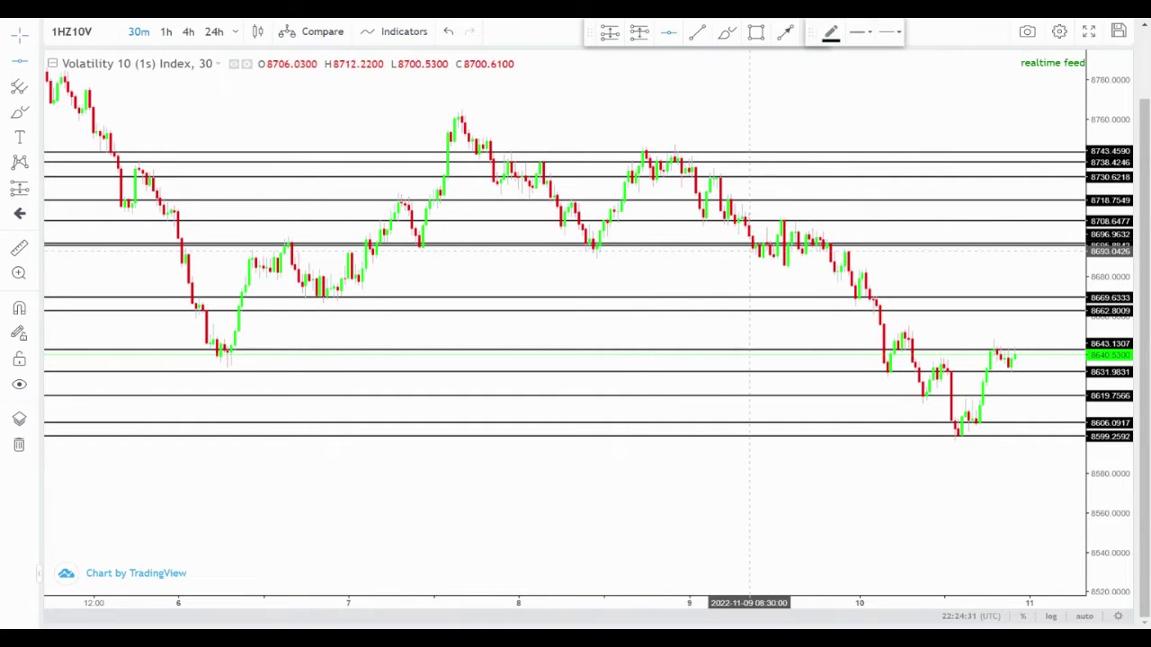
click(791, 268)
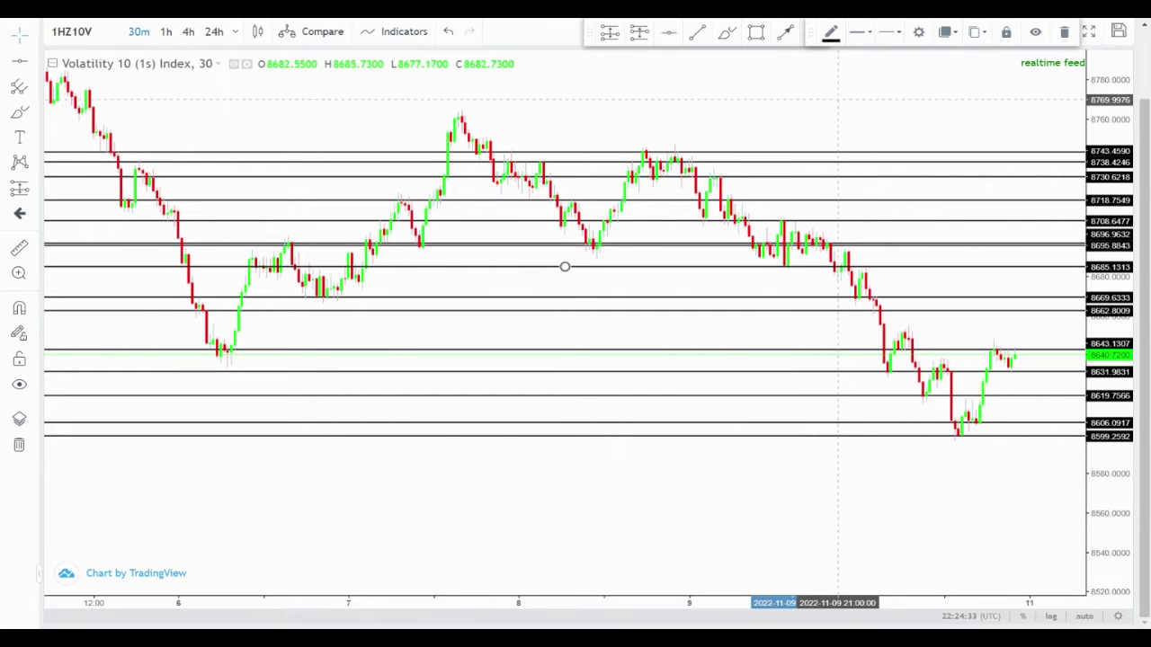
drag(832, 111, 670, 154)
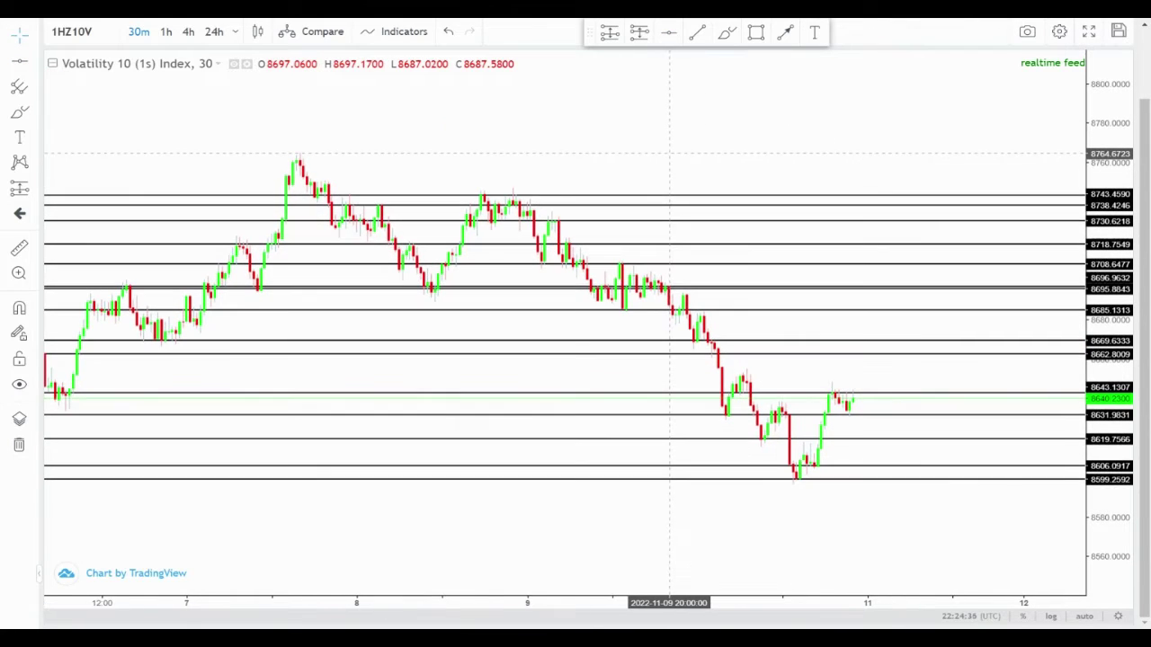
Set the colour of new horizontal lines to magenta.
drag(407, 140, 637, 146)
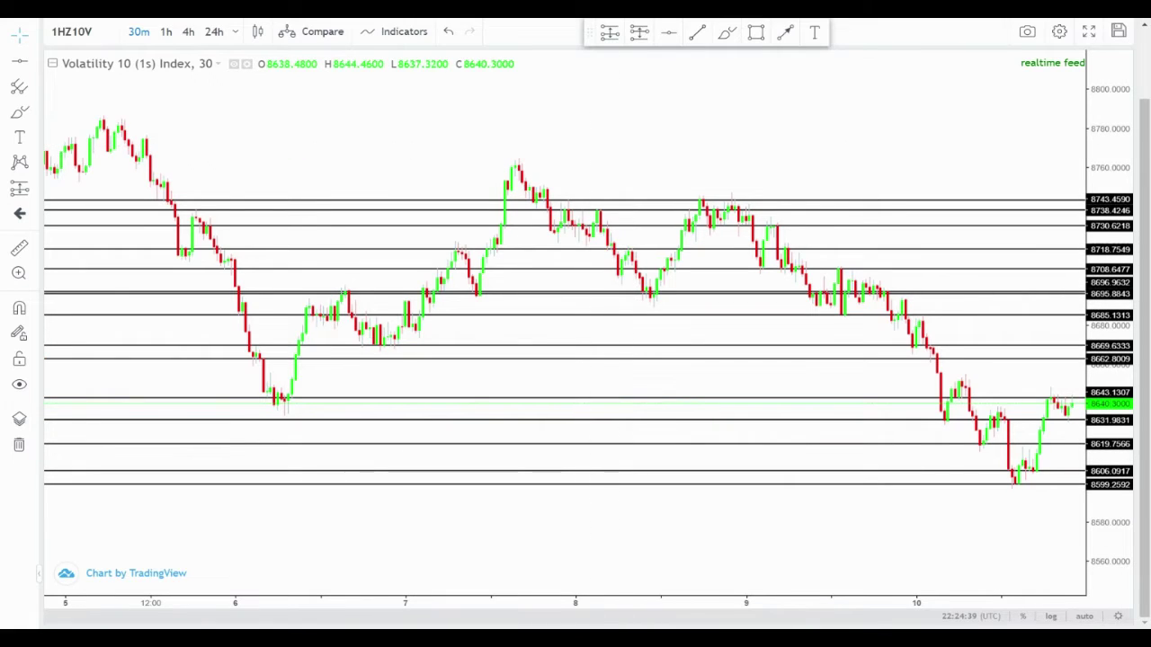
click(669, 32)
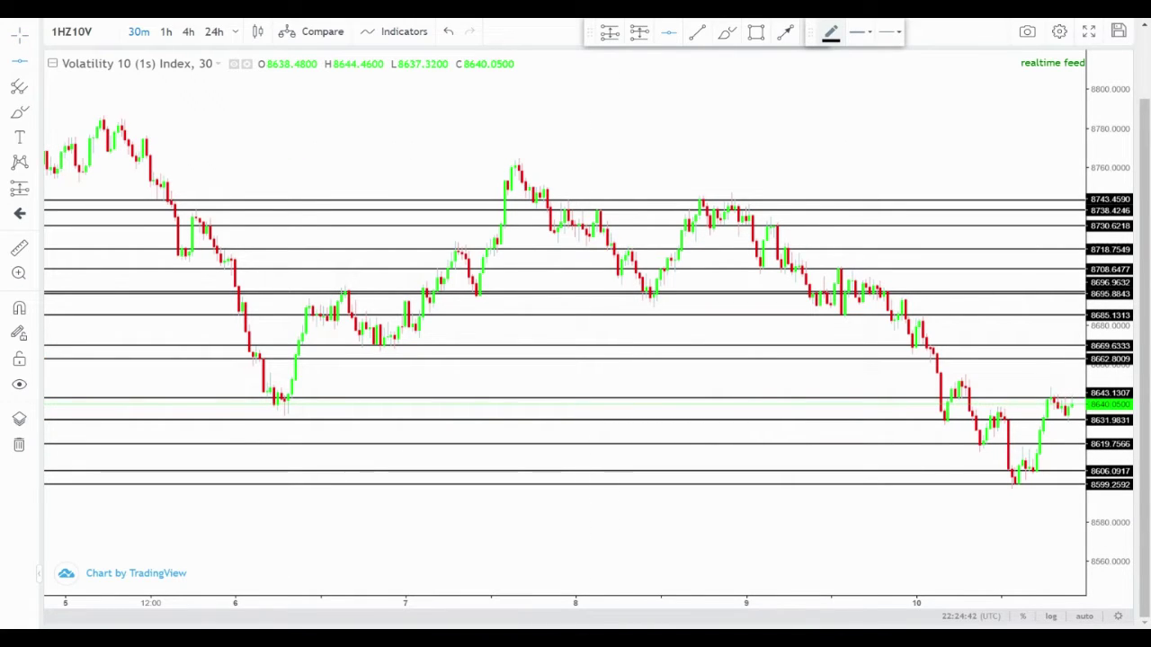
click(830, 33)
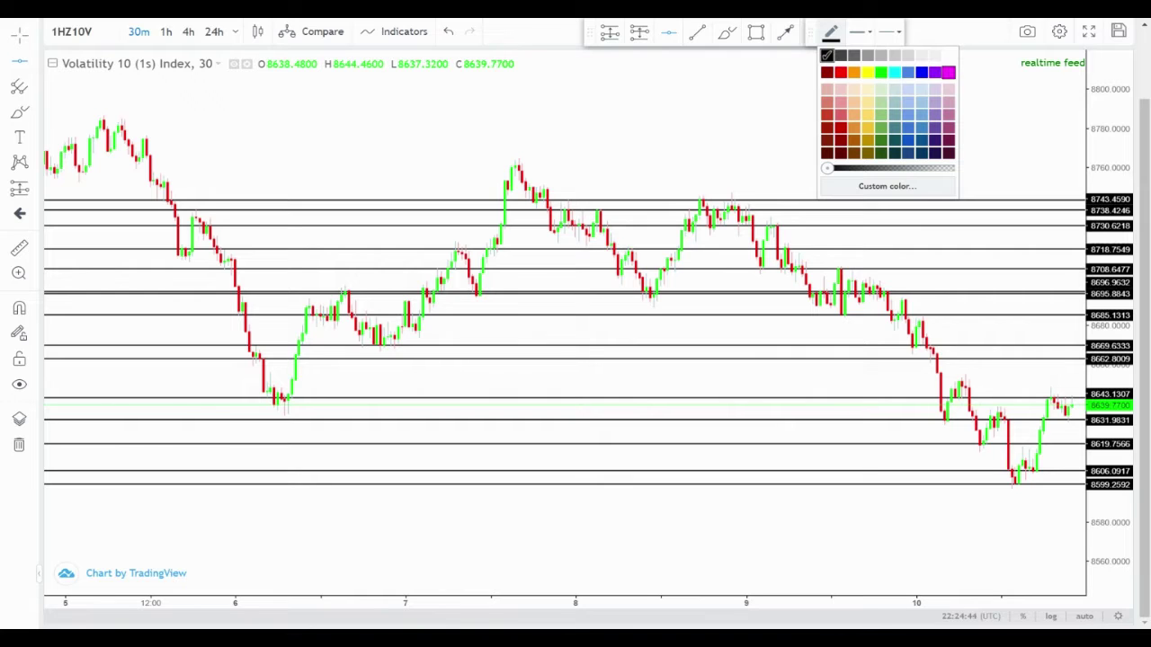
click(948, 72)
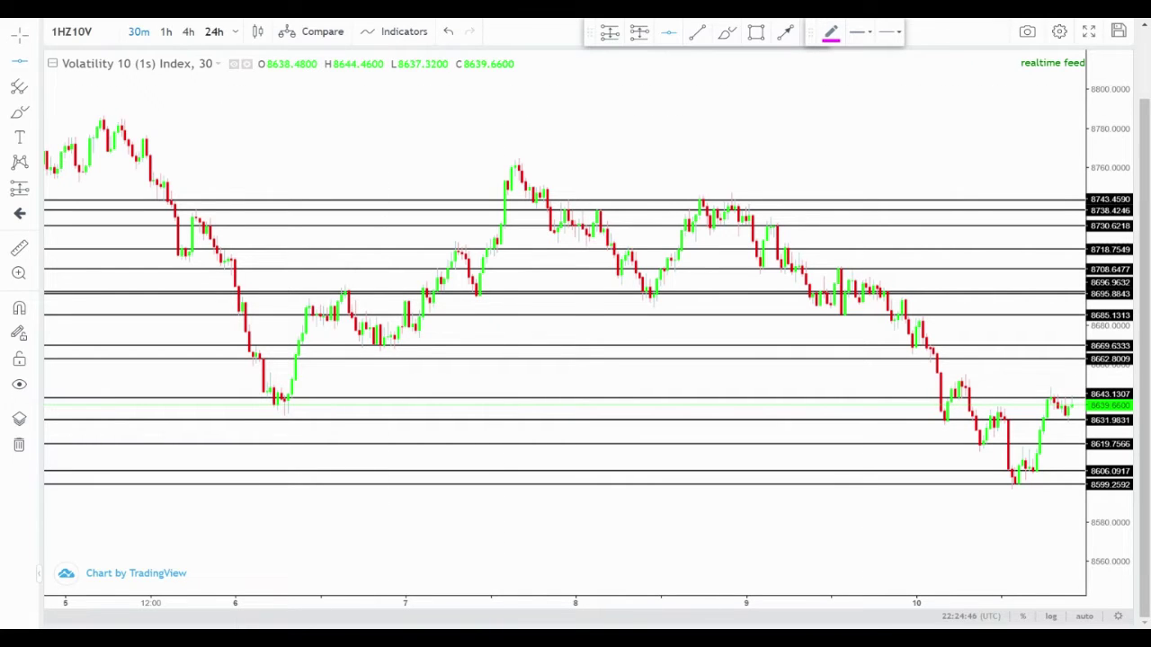
Switch the chart to the 24-hour timeframe and place a magenta horizontal line at about 8969.96 on the mid-October high.
click(213, 31)
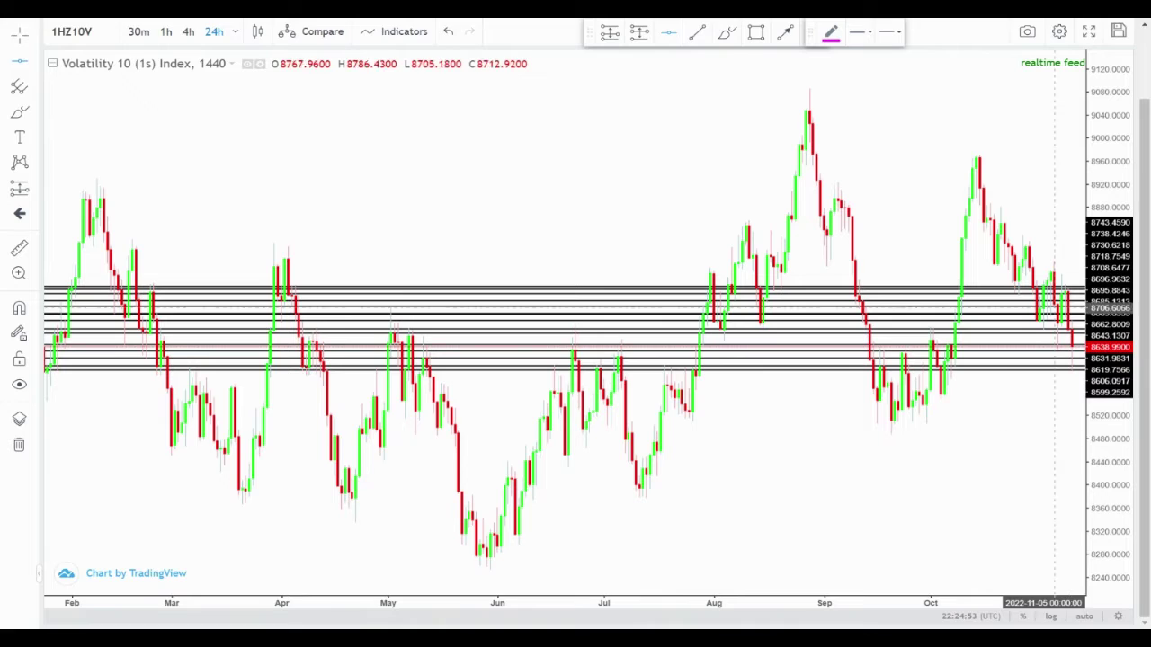
click(984, 157)
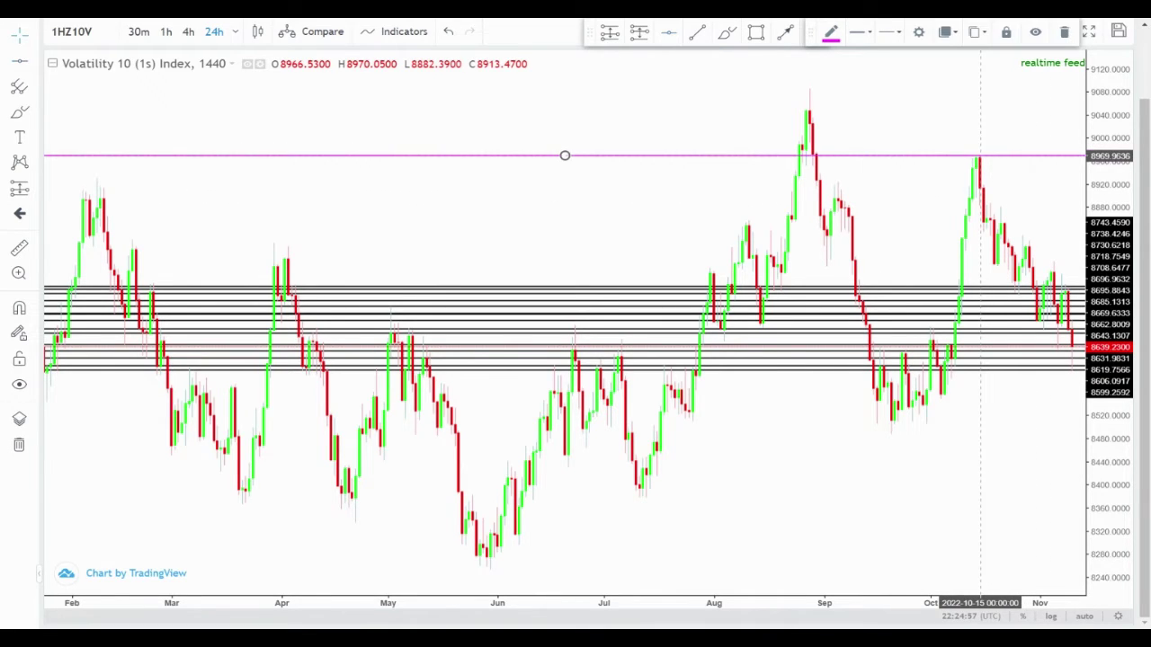
drag(927, 122, 690, 123)
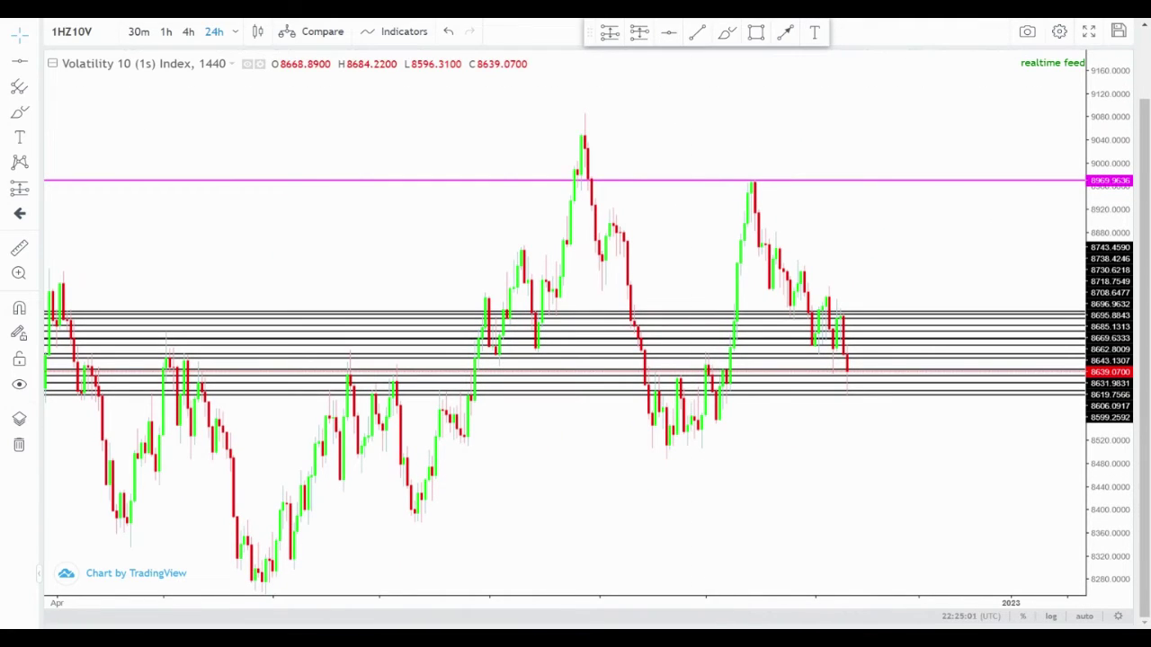
Add magenta horizontal lines at about 8992.13 and 9050.92 around the late August peak.
click(668, 32)
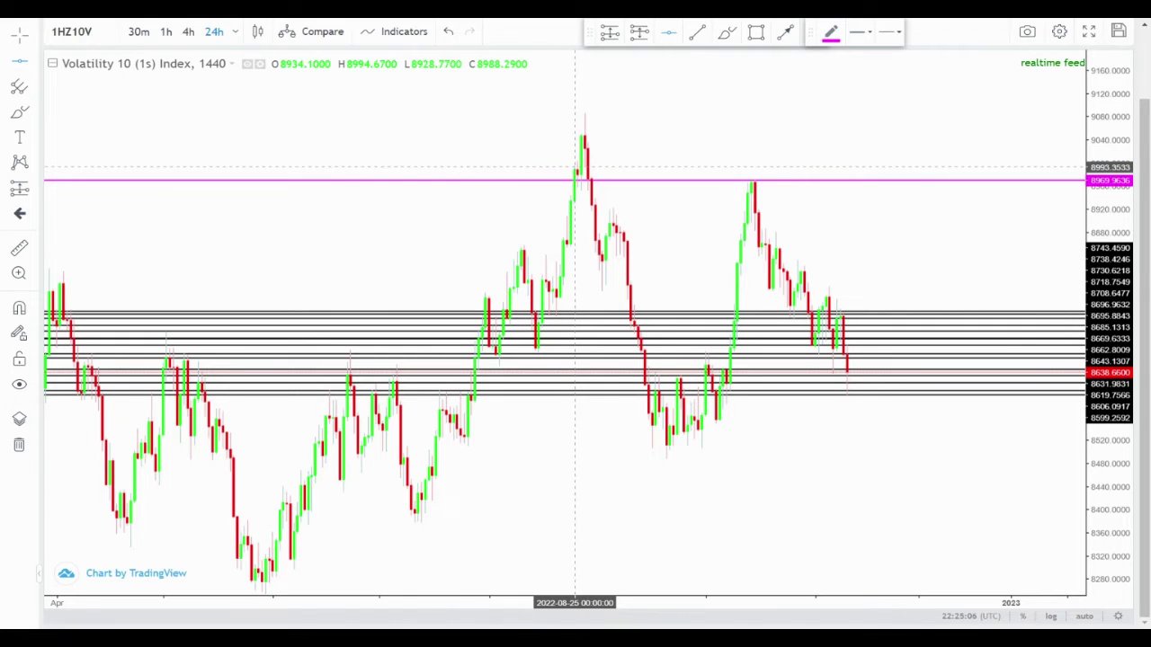
click(565, 167)
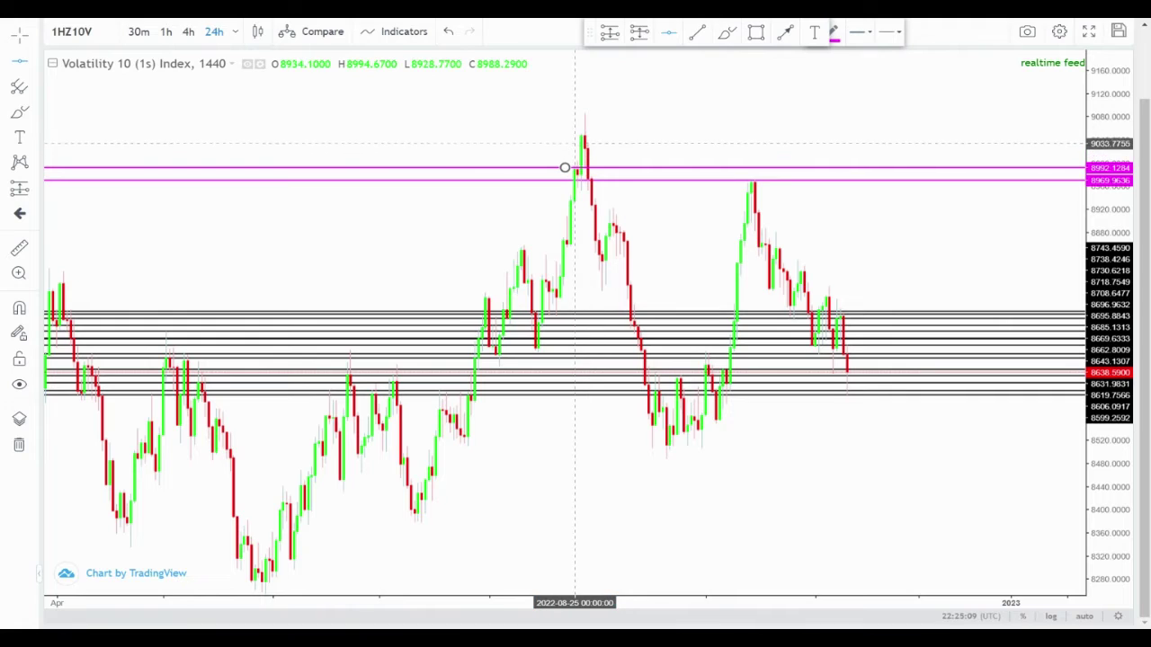
click(565, 134)
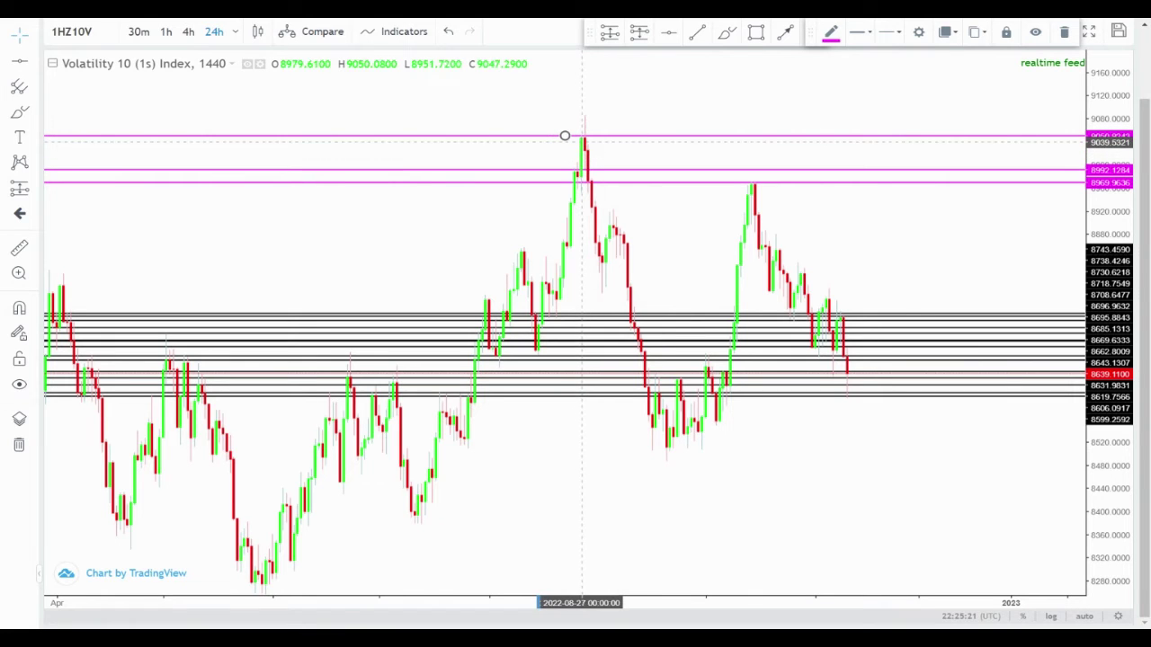
drag(656, 142, 648, 112)
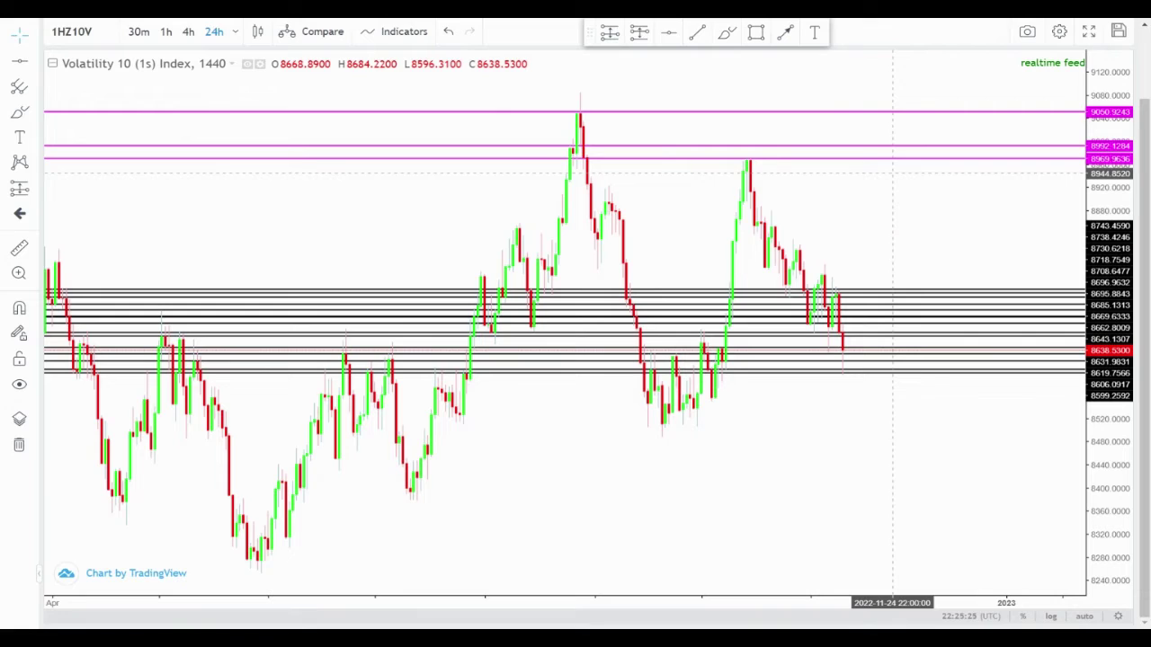
Add magenta horizontal lines at about 8857.88 and 8768.46, between the October high and the black levels.
click(668, 32)
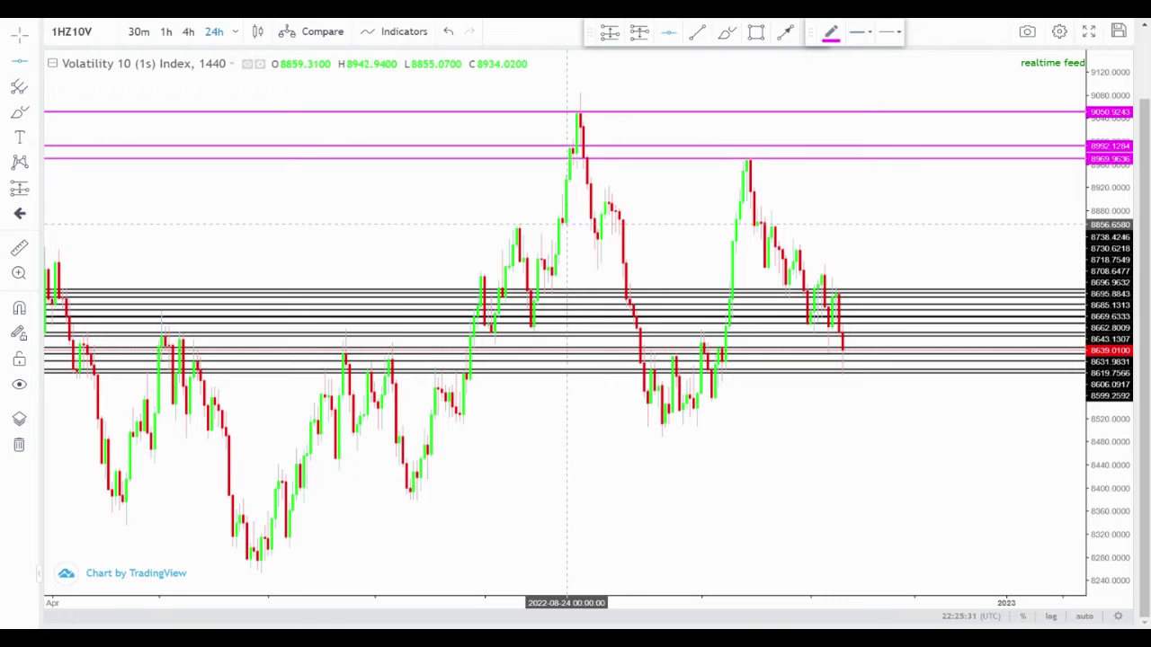
click(566, 223)
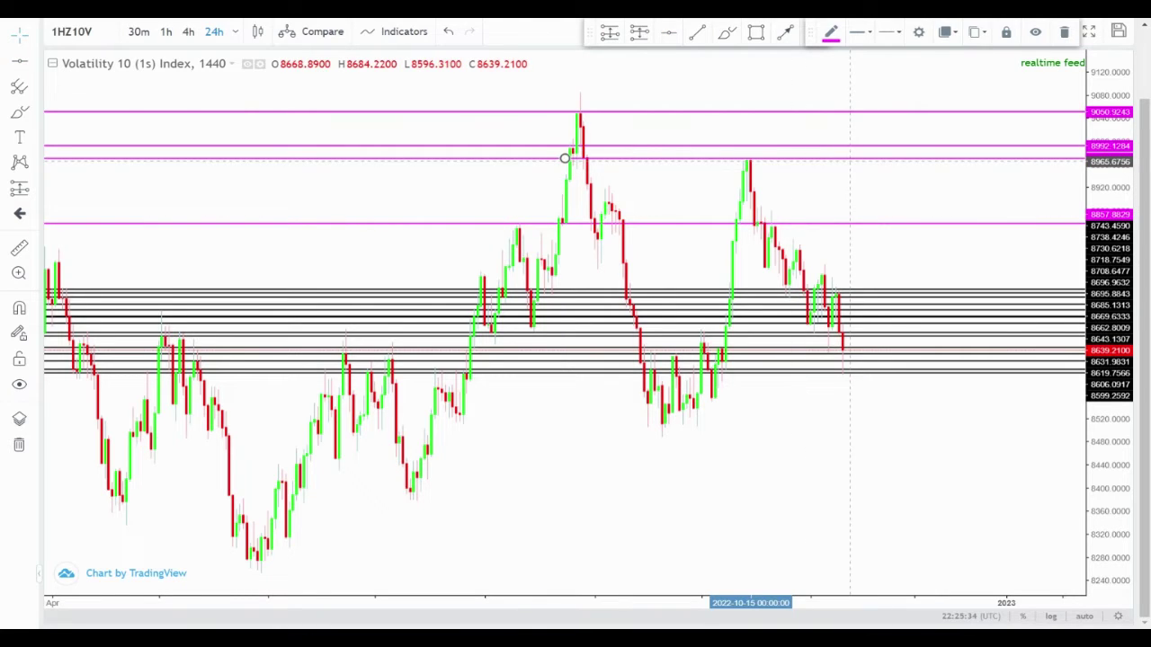
click(833, 134)
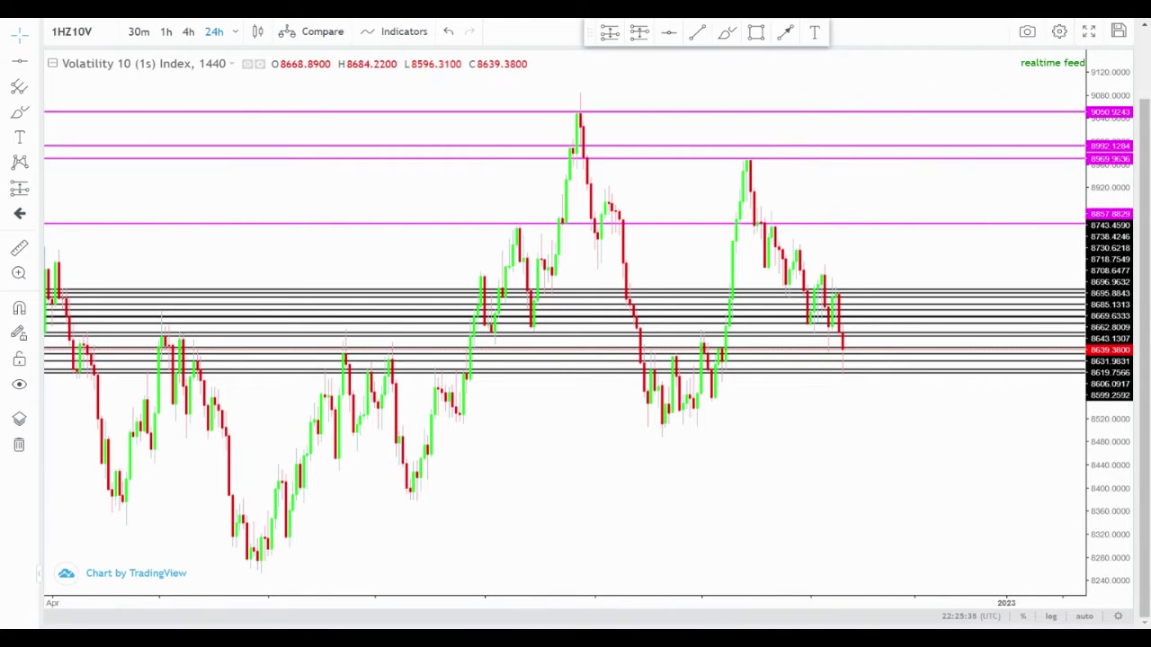
click(669, 32)
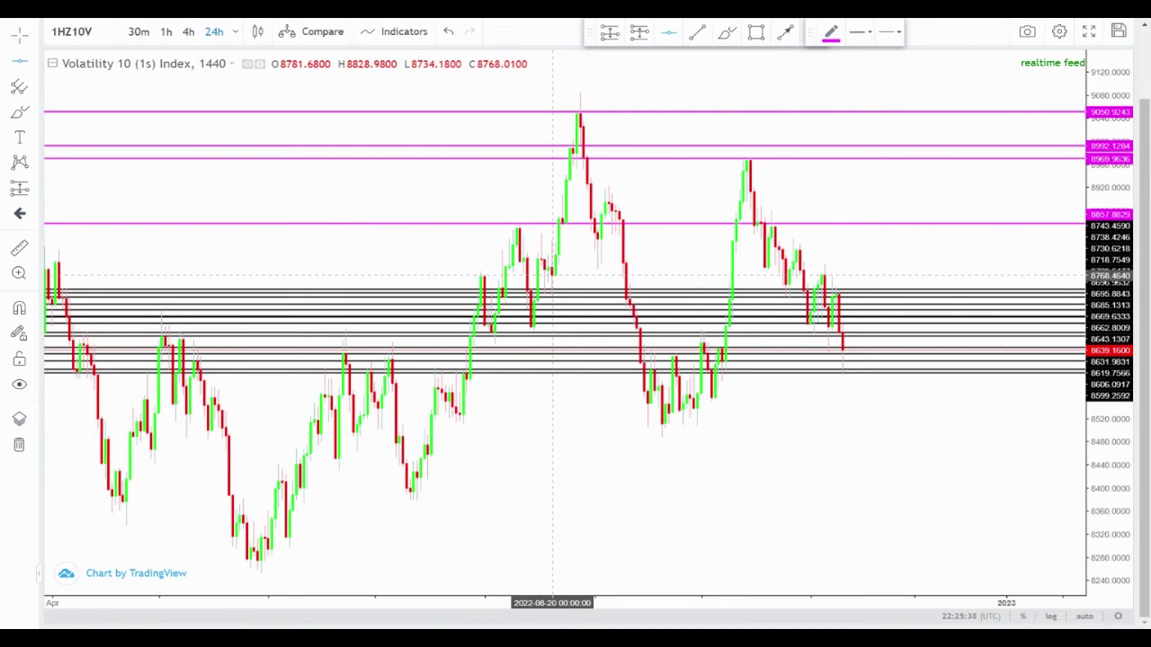
click(565, 276)
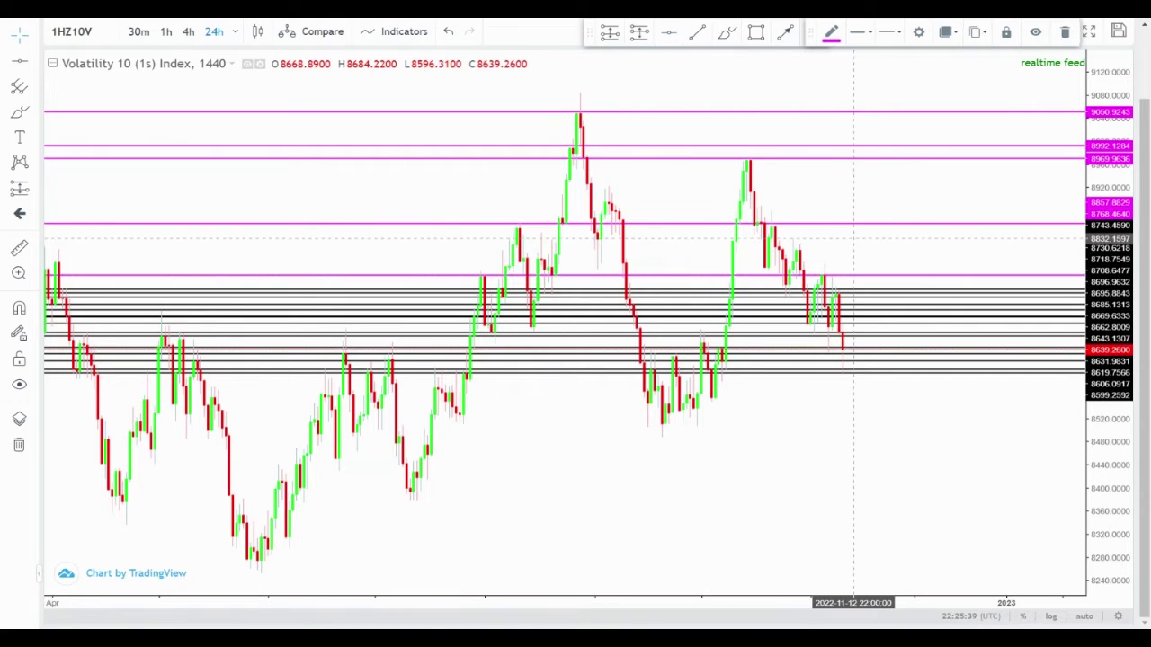
click(852, 237)
Add magenta horizontal lines at about 8538.31 on the late September lows and at about 8812.69 on the late October high.
drag(852, 237, 803, 214)
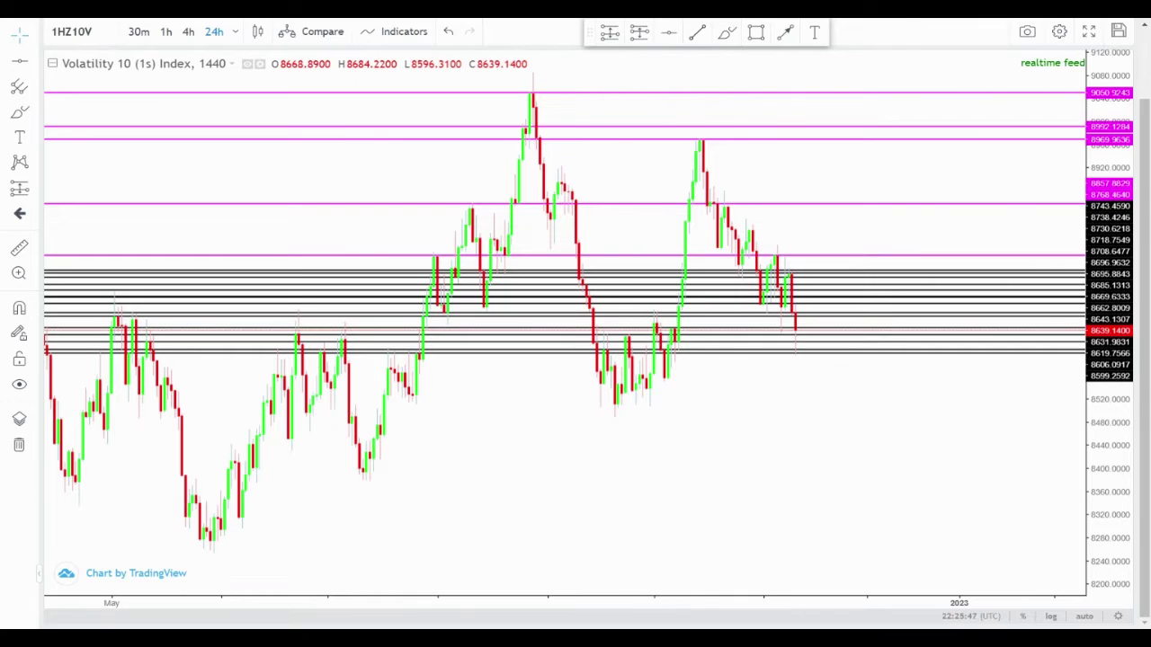
click(668, 32)
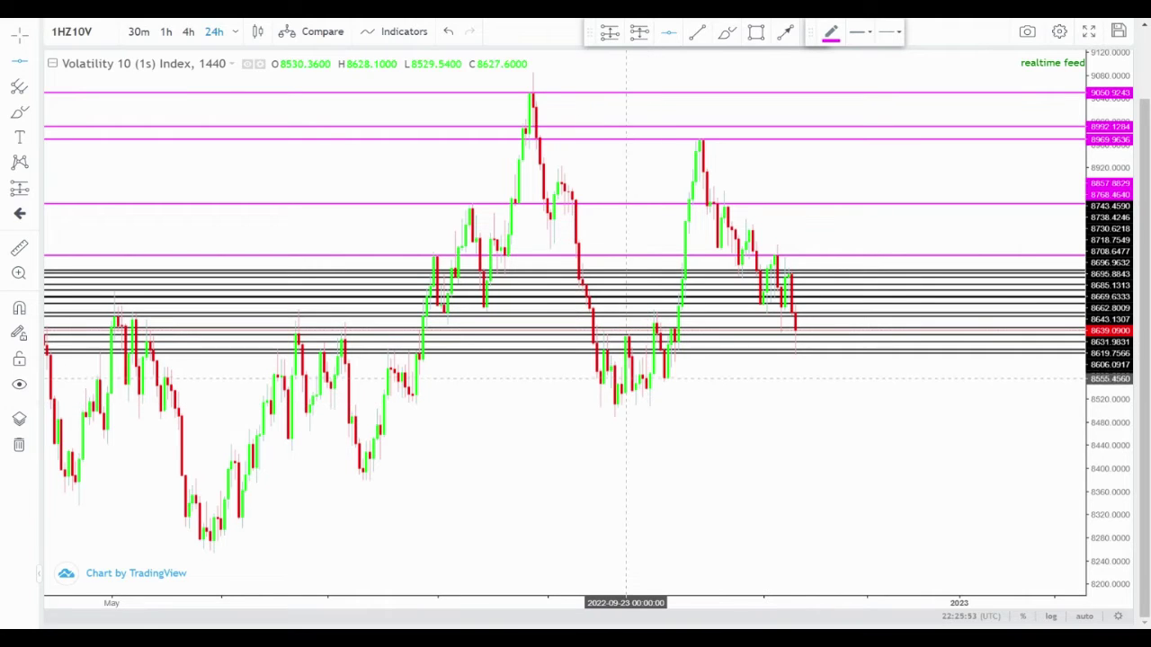
click(650, 389)
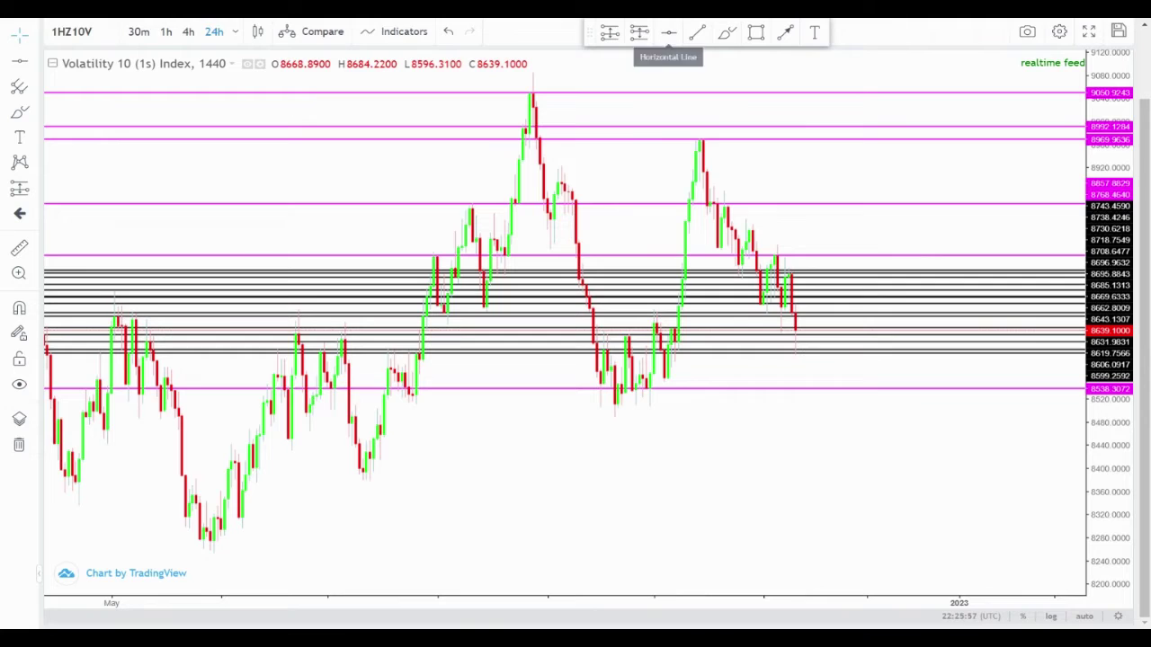
click(668, 31)
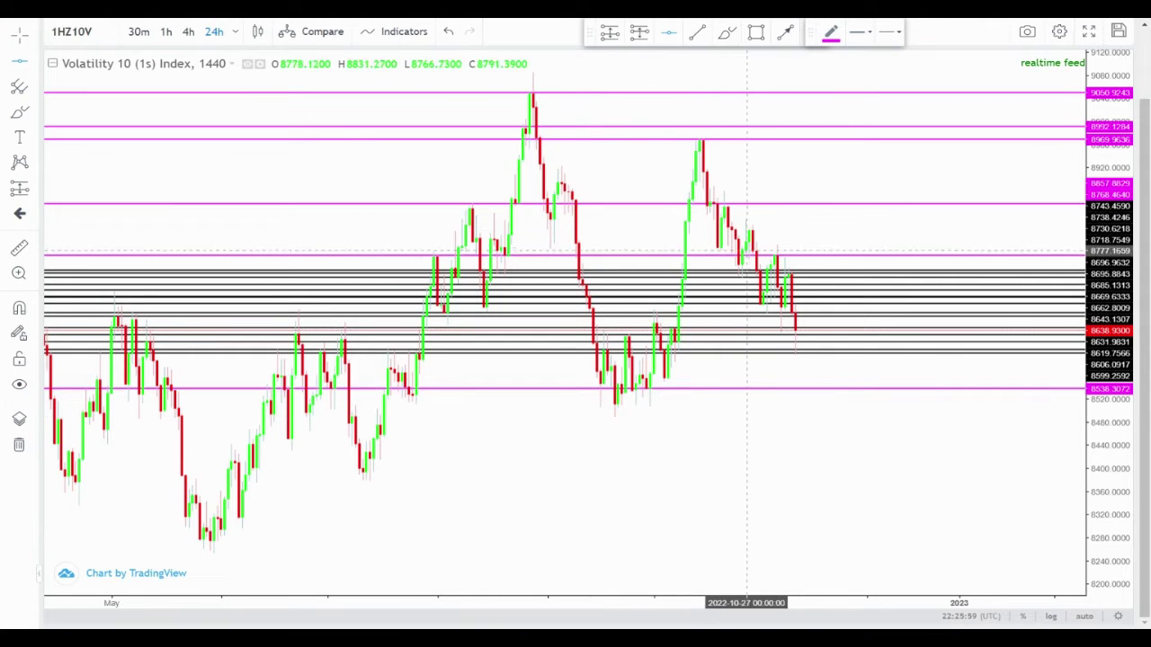
click(565, 230)
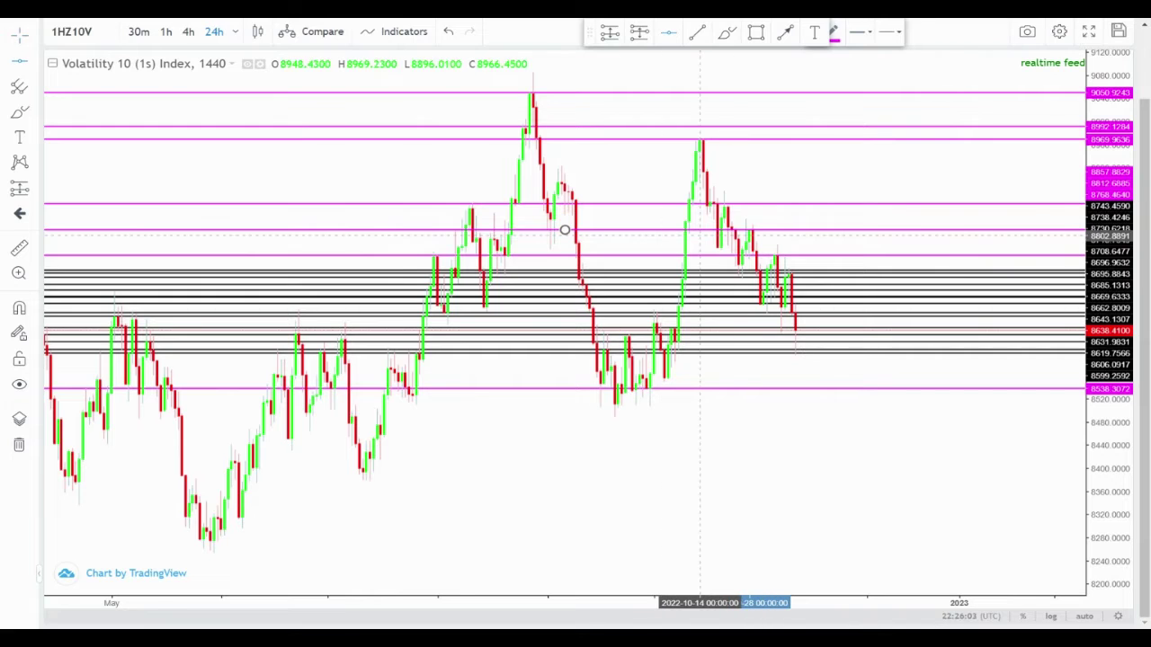
Add a magenta horizontal line at about 8778.39 on the 19 October low.
click(718, 250)
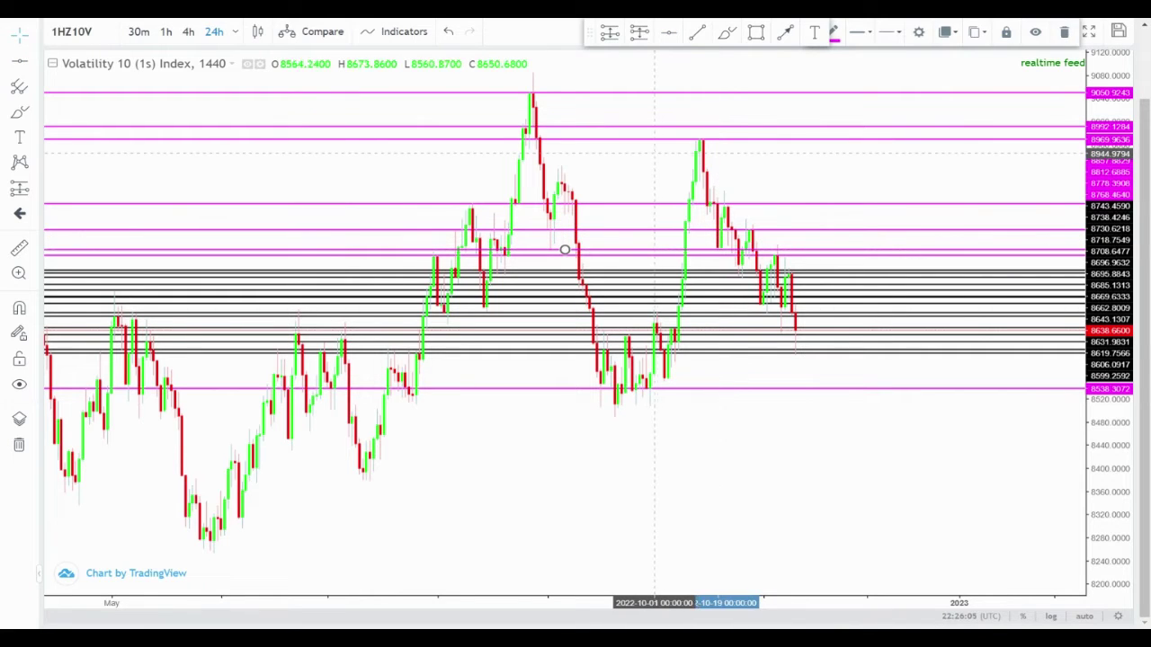
click(651, 154)
drag(661, 152, 677, 179)
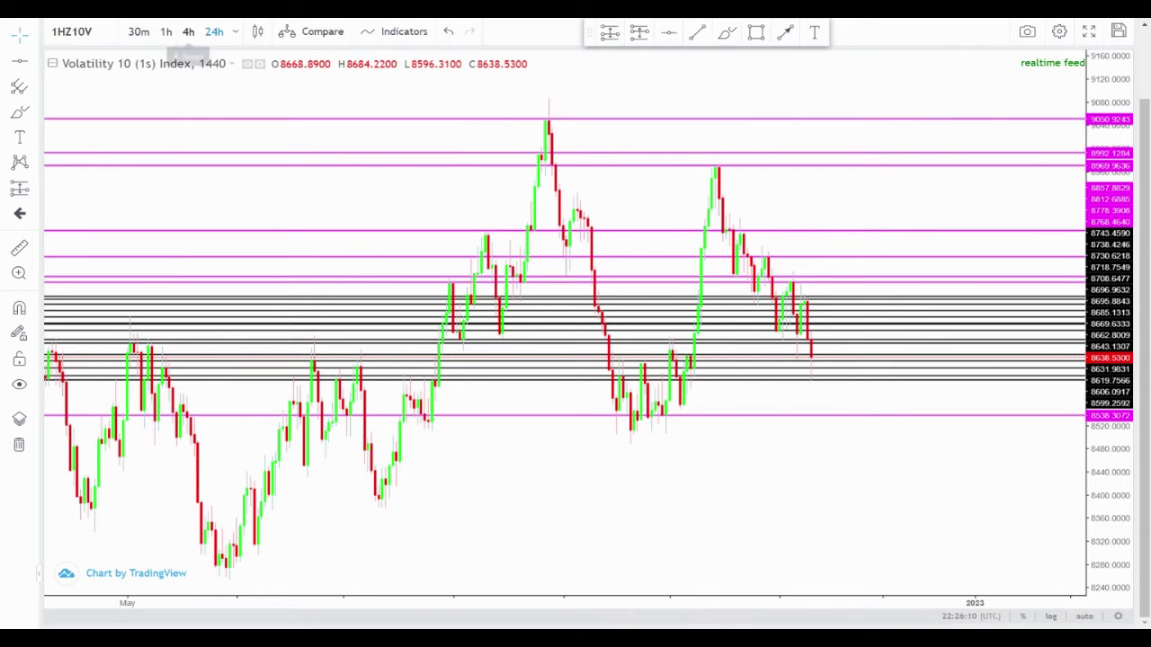
Switch the chart to the 4-hour timeframe and place a red horizontal line at about 8886.30 on the swing high just after the mid-October peak.
click(188, 31)
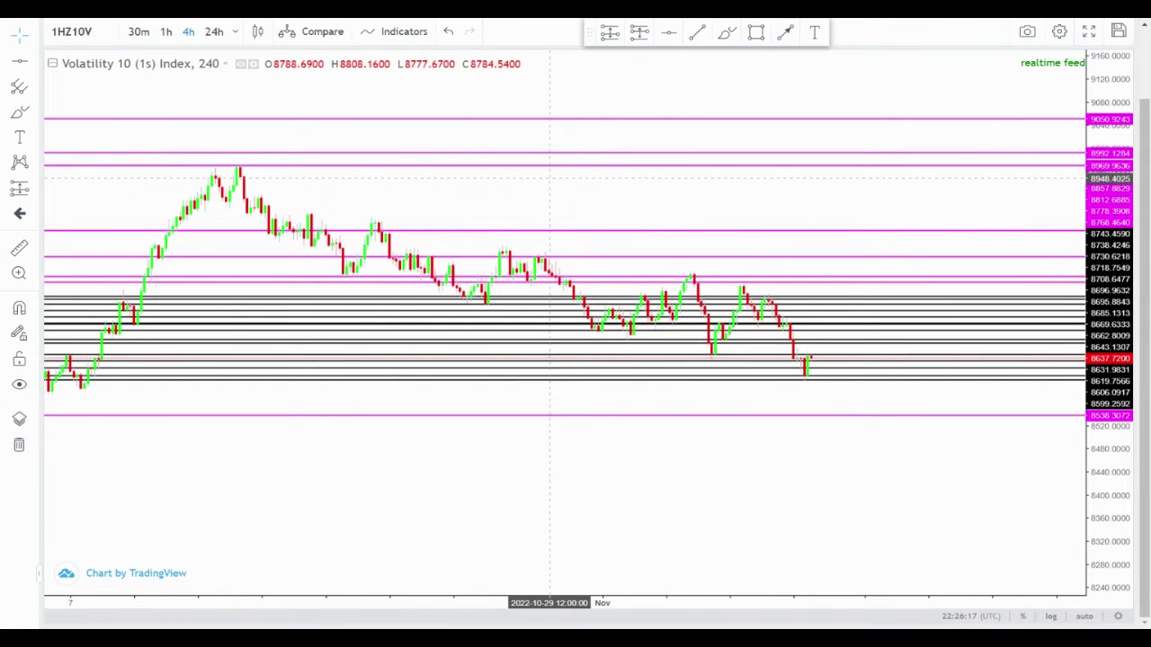
drag(550, 178, 682, 190)
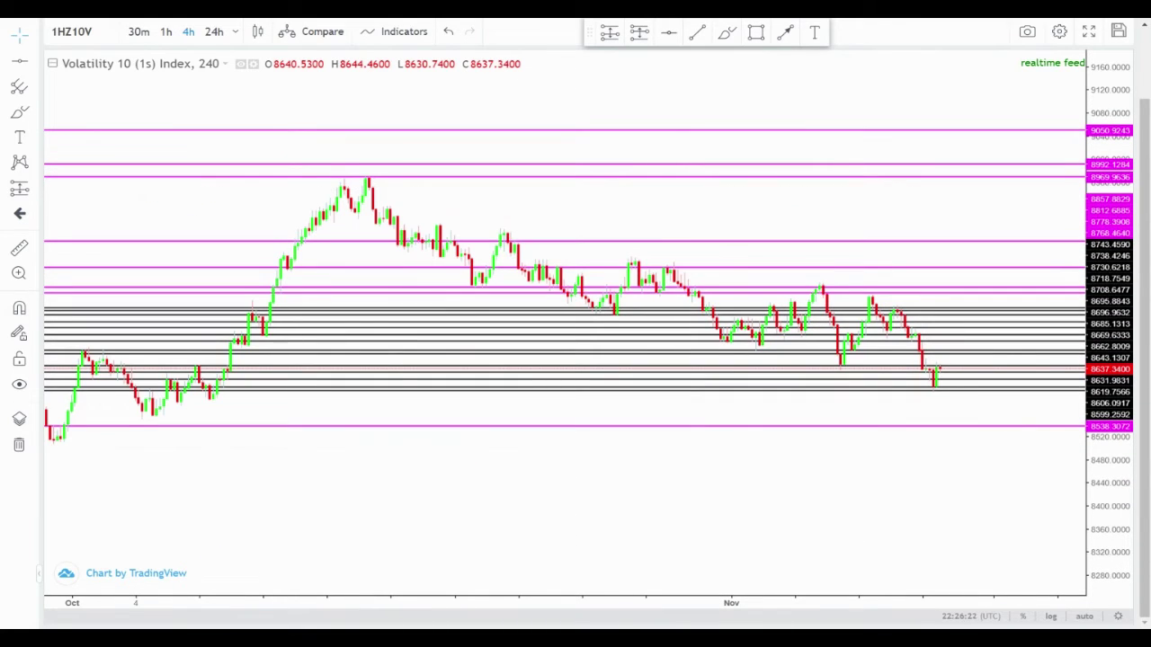
click(668, 32)
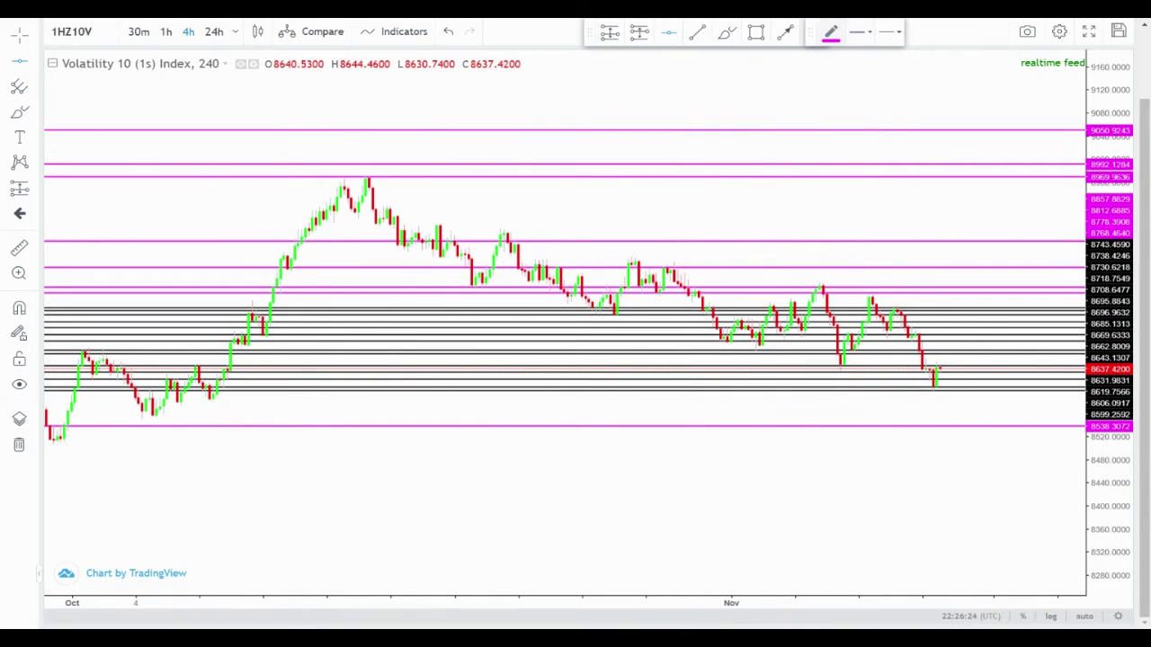
click(831, 32)
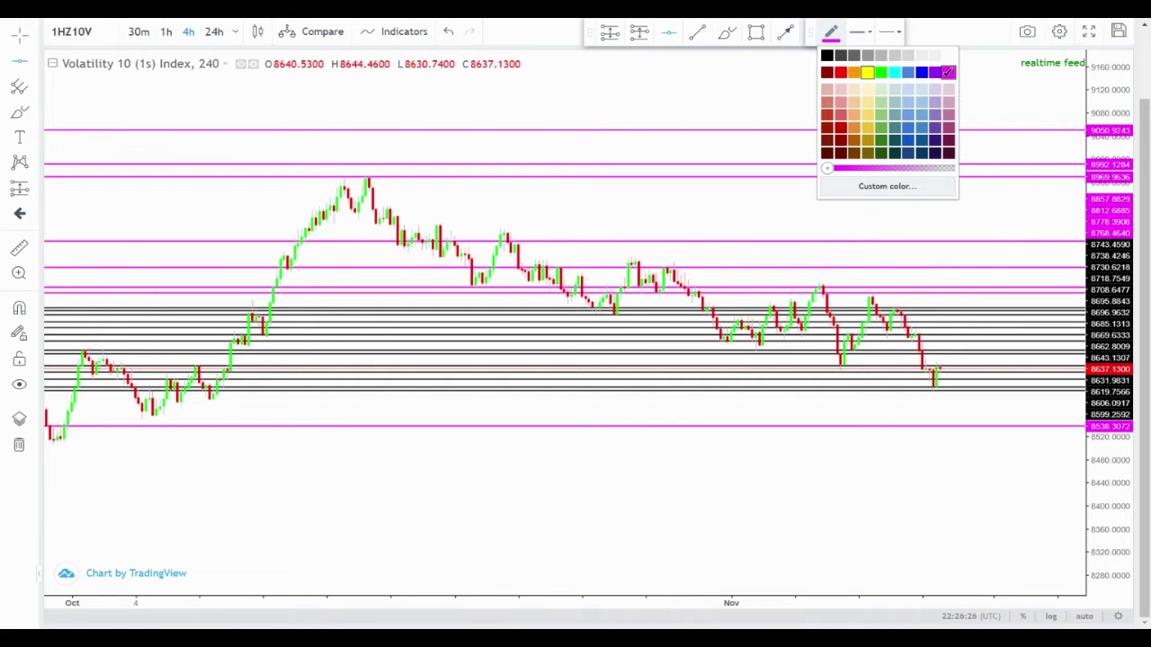
click(839, 72)
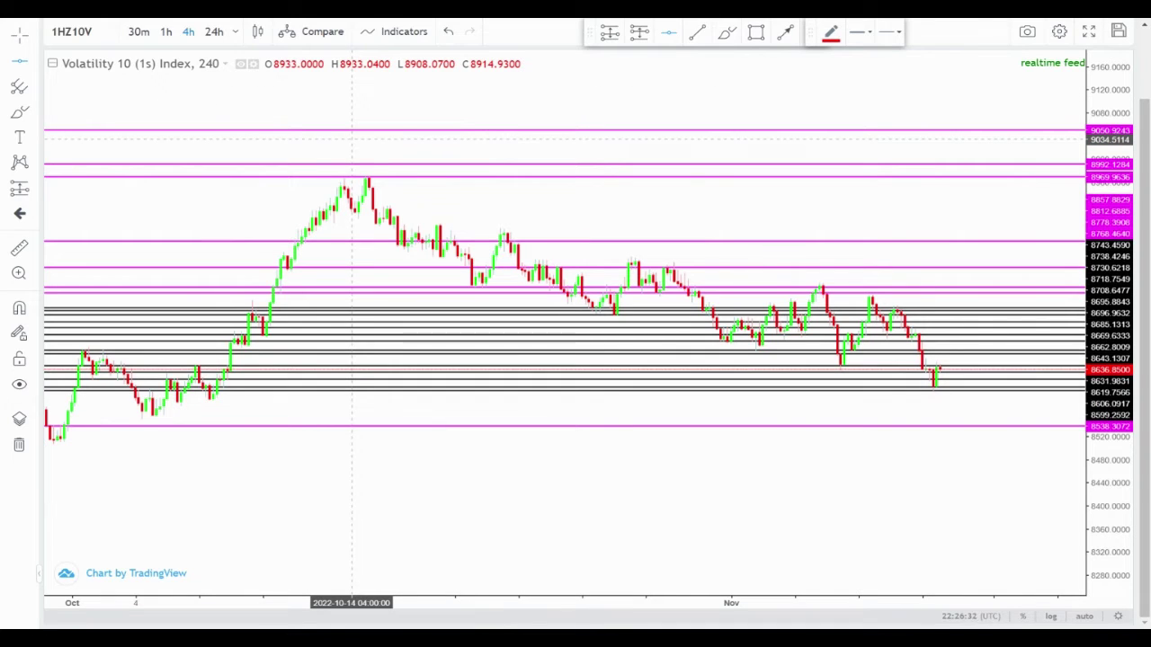
click(441, 226)
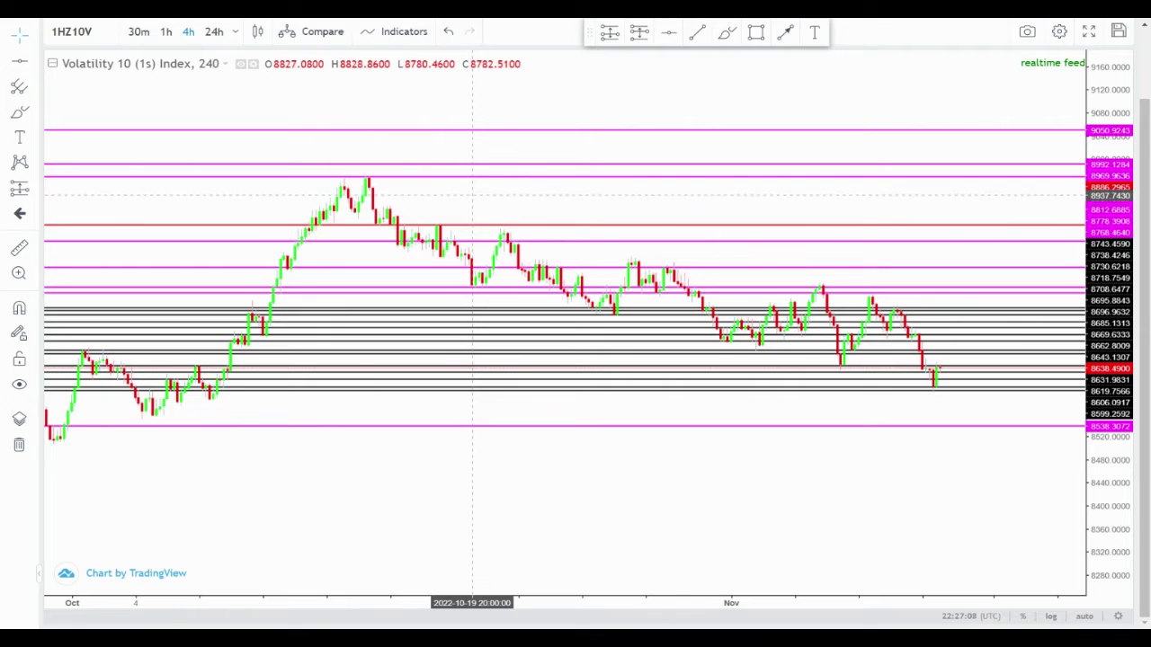
Switch to the 1-hour timeframe and add blue horizontal lines at about 8753.06 on the 4 November high and 8763.12 on the 7 November high.
drag(472, 195, 510, 191)
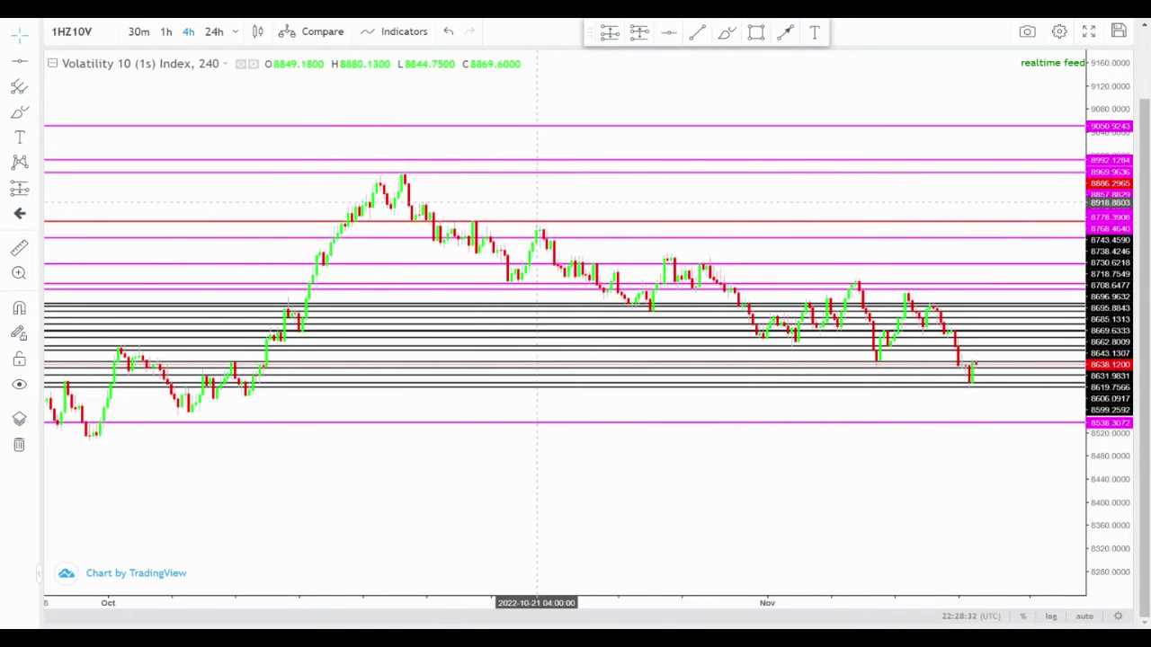
drag(532, 205, 519, 190)
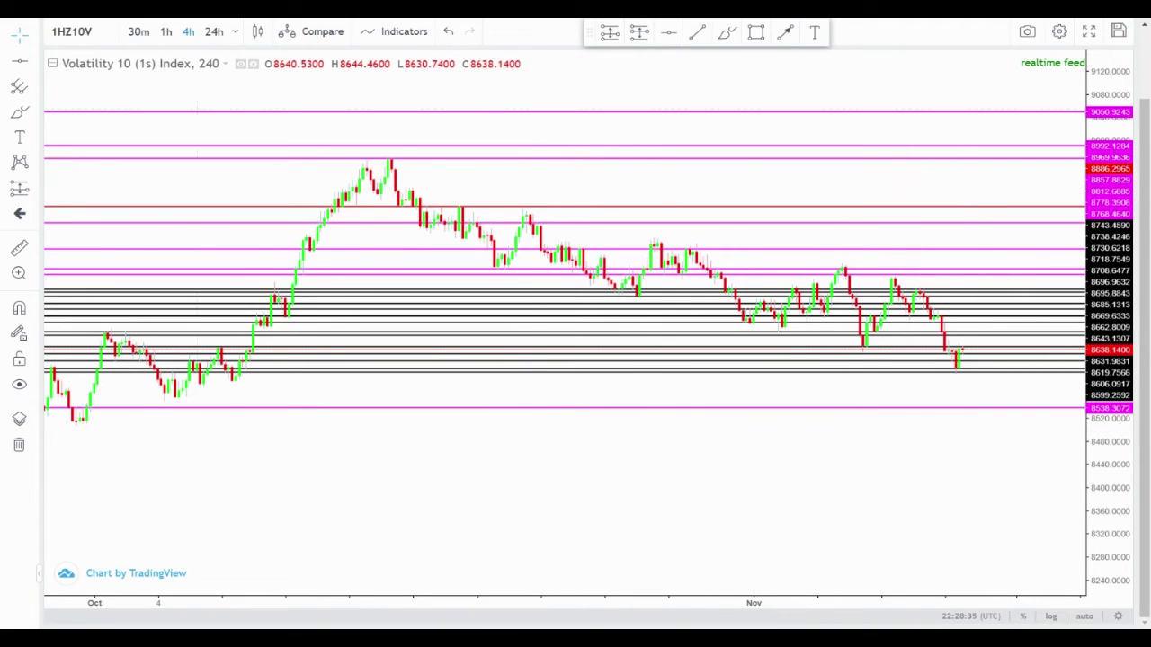
click(167, 32)
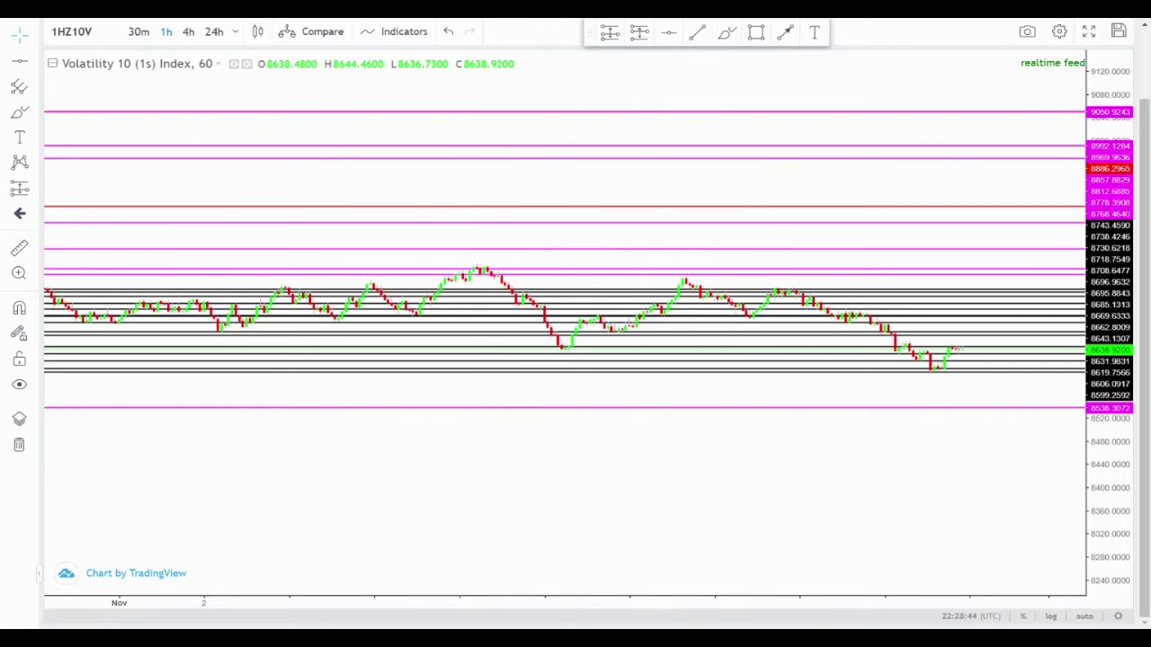
drag(1109, 477, 1110, 315)
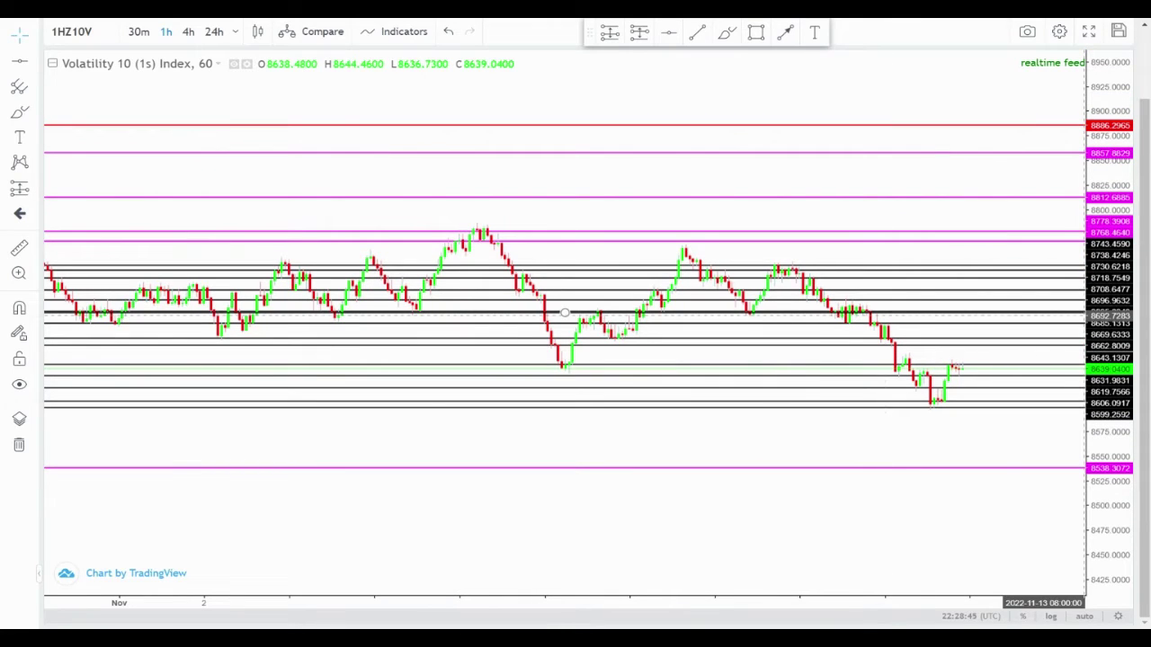
click(668, 32)
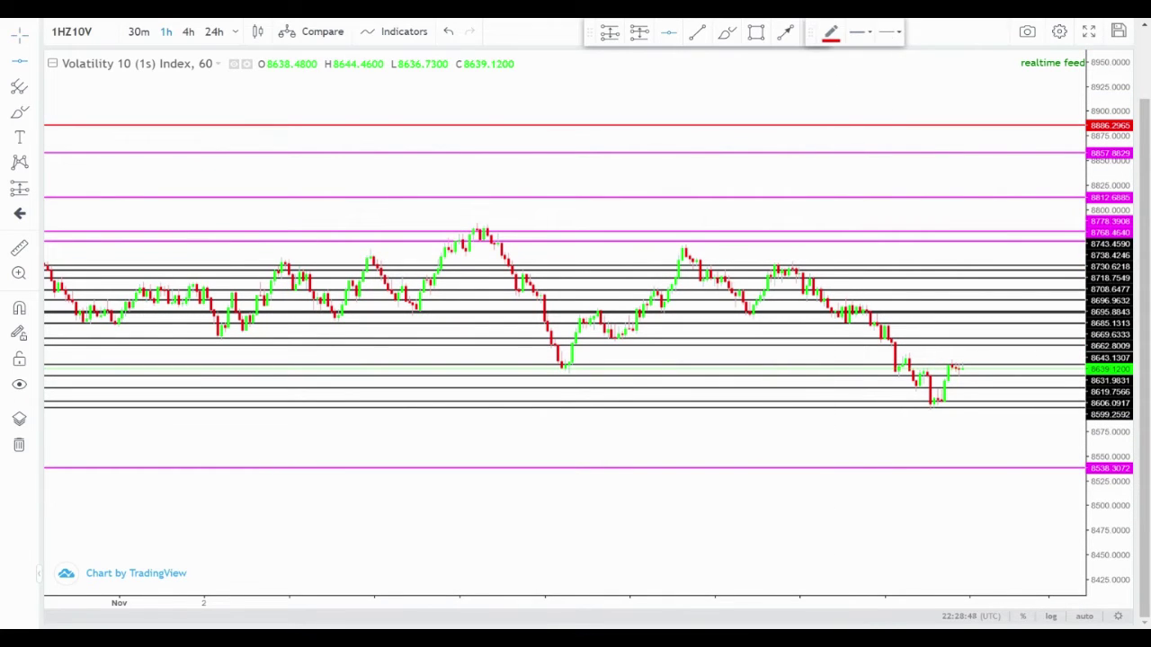
click(830, 33)
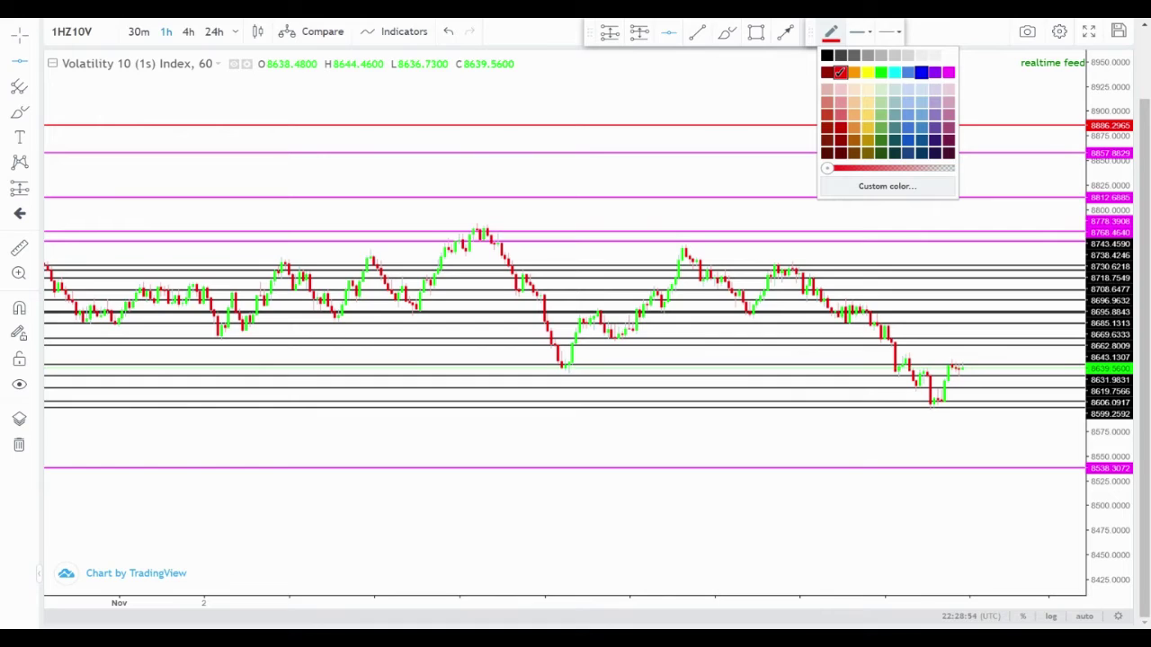
click(921, 72)
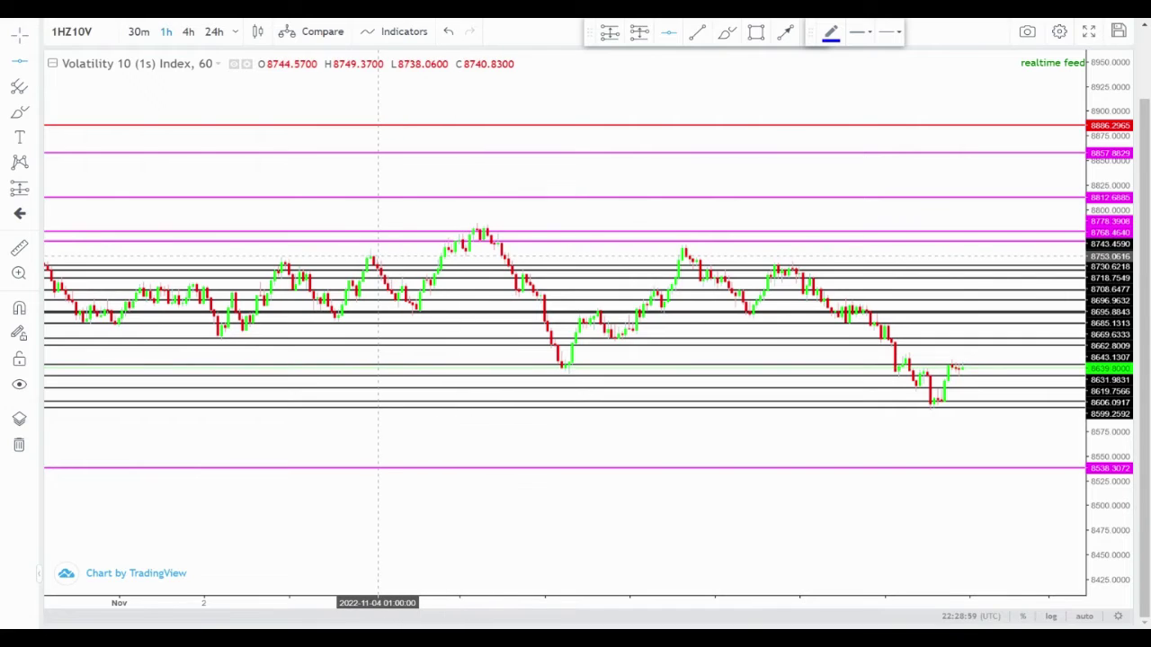
click(565, 256)
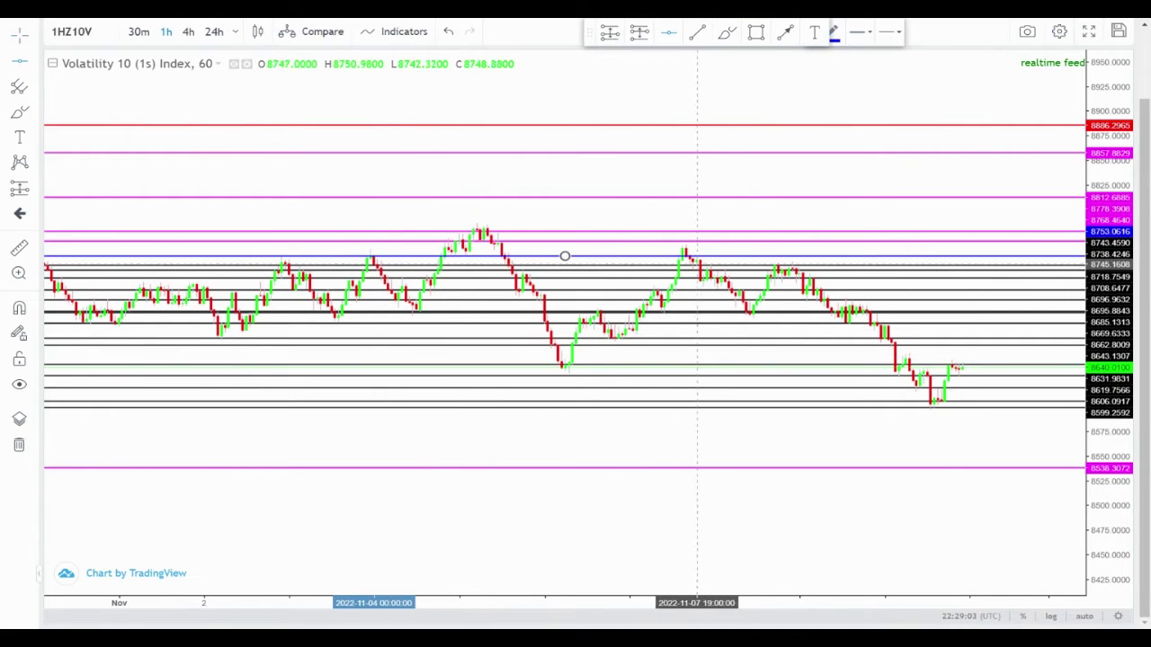
click(682, 246)
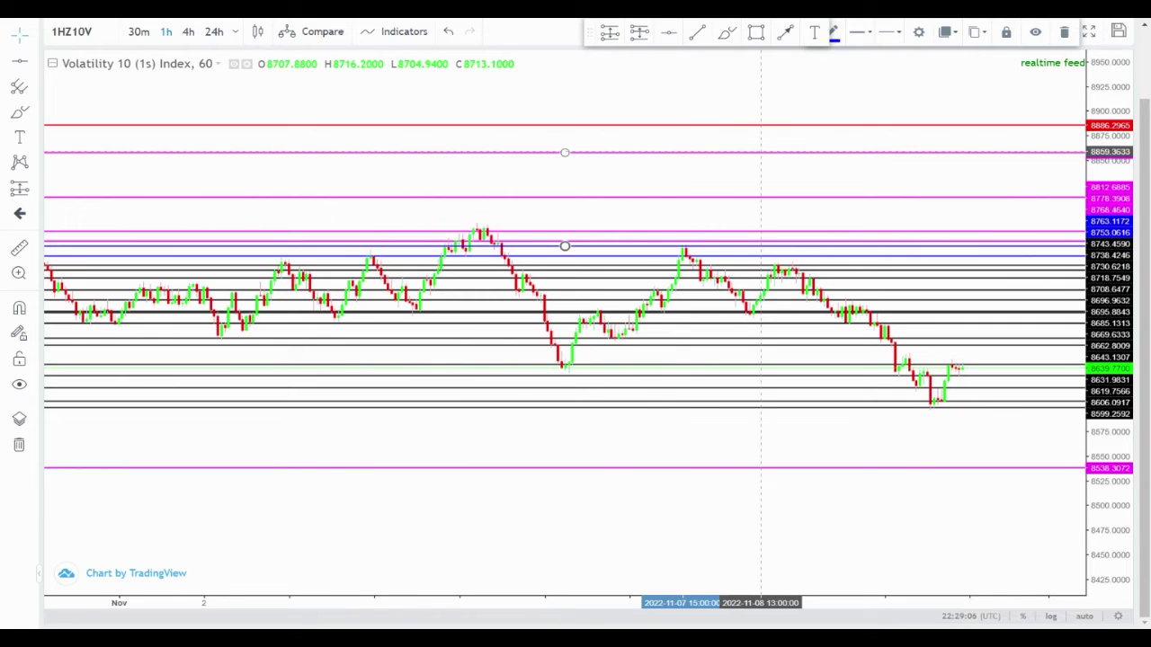
Switch the chart to the 30-minute timeframe.
drag(761, 98, 761, 63)
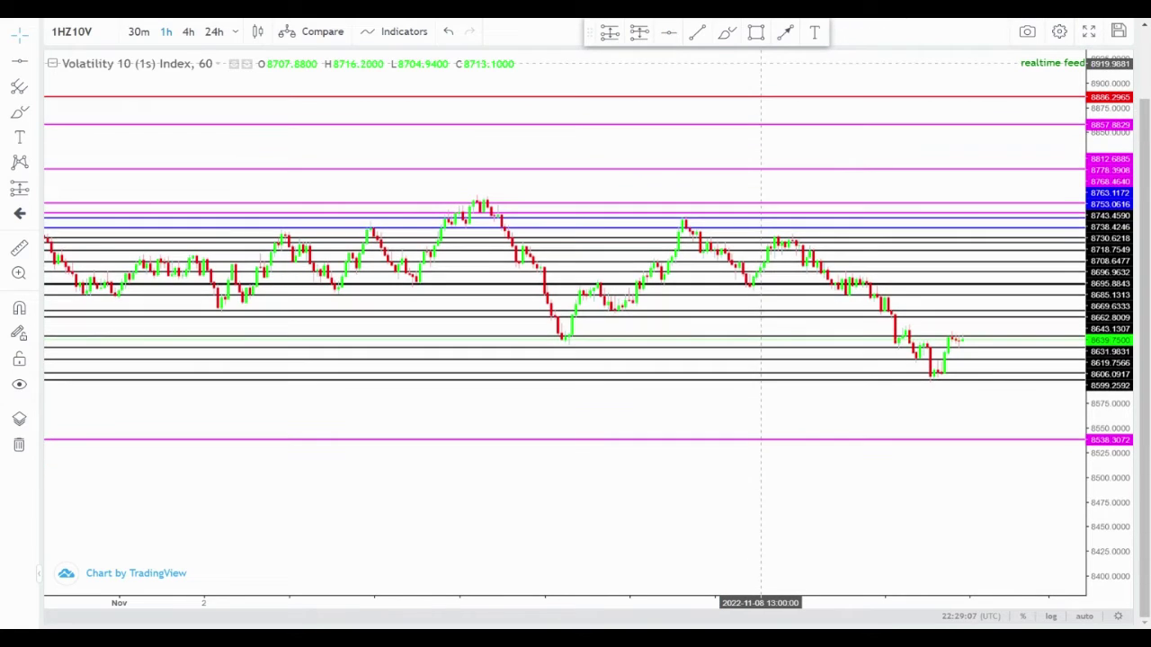
drag(563, 406, 534, 415)
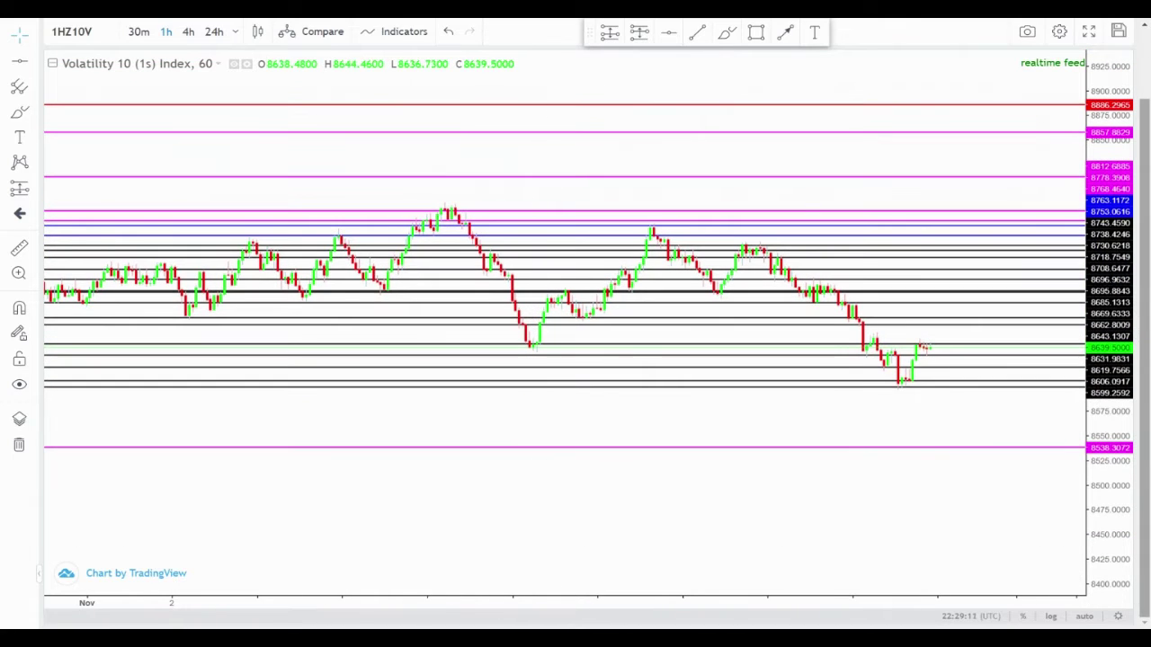
drag(1110, 587, 1033, 437)
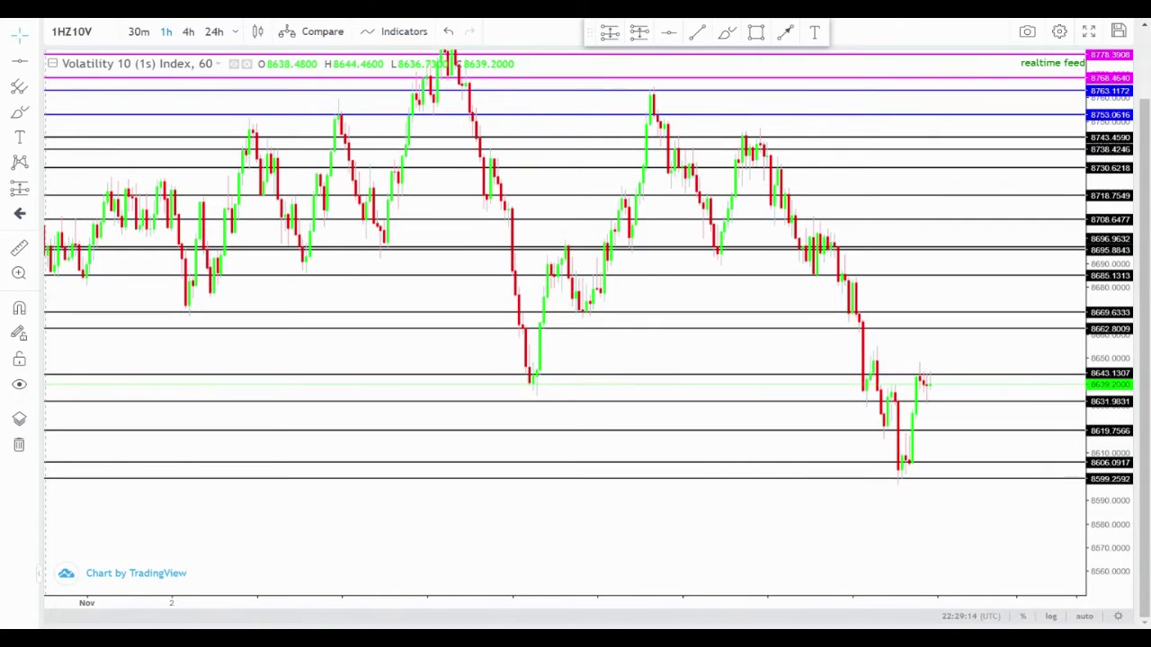
drag(1109, 437, 1109, 589)
drag(1110, 519, 1110, 434)
drag(987, 485, 992, 411)
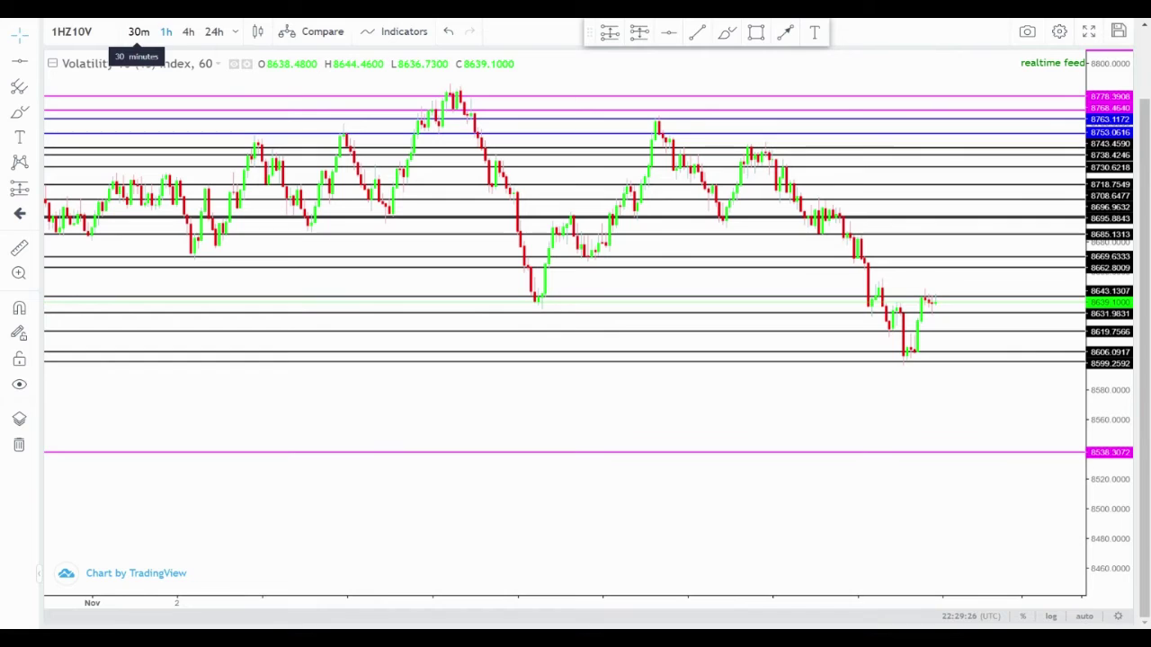
click(138, 31)
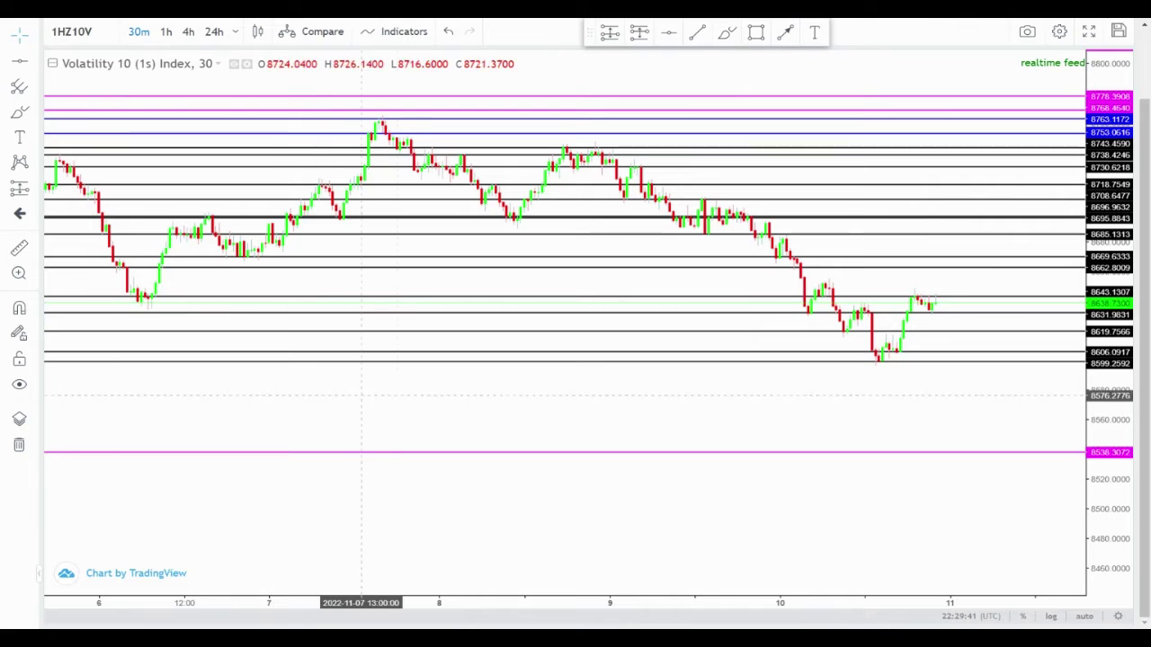
drag(314, 411, 483, 386)
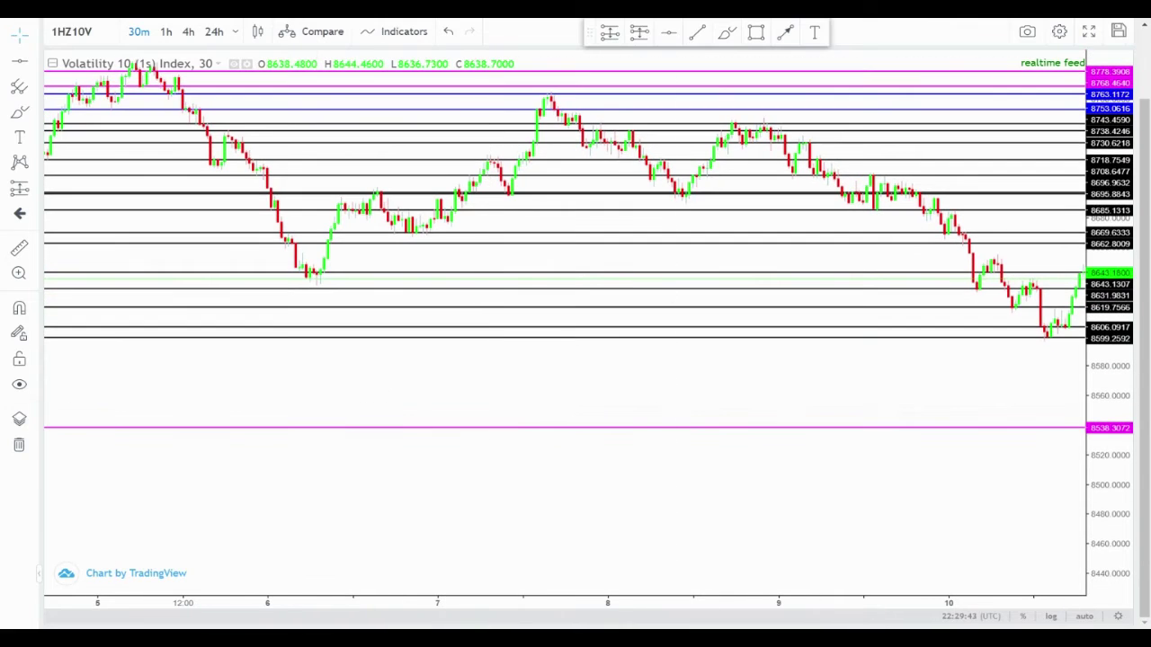
Draw a blue rectangle zone from 6 November 15:00 to 9 November 21:30, between about 8694.59 and 8708.92.
click(755, 33)
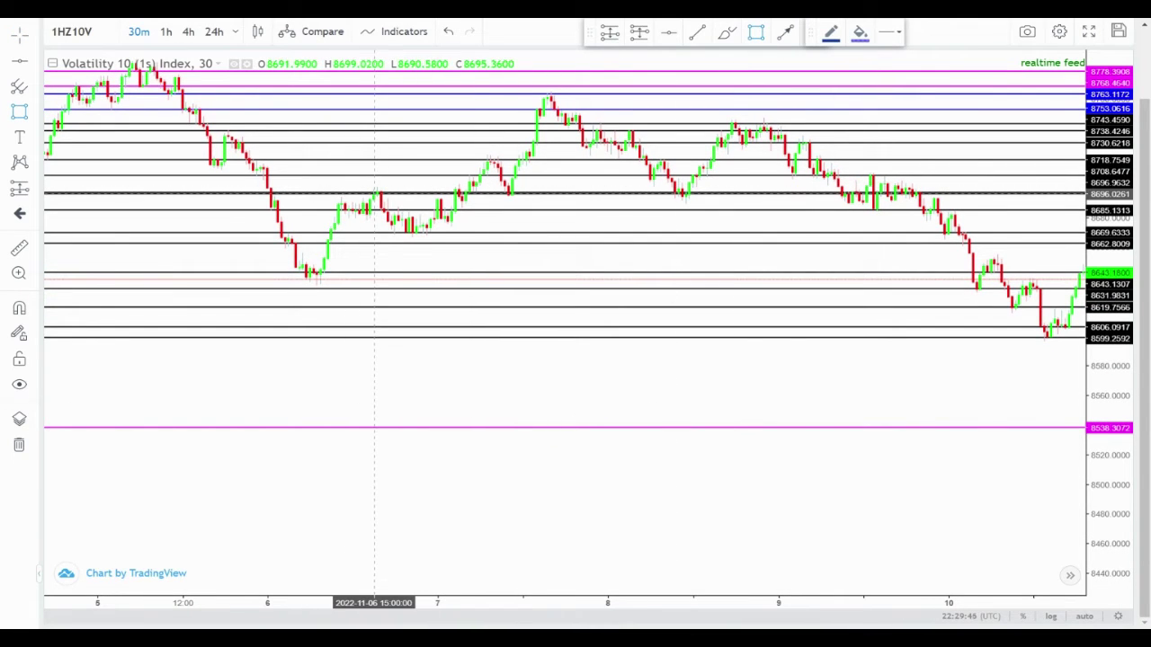
click(373, 191)
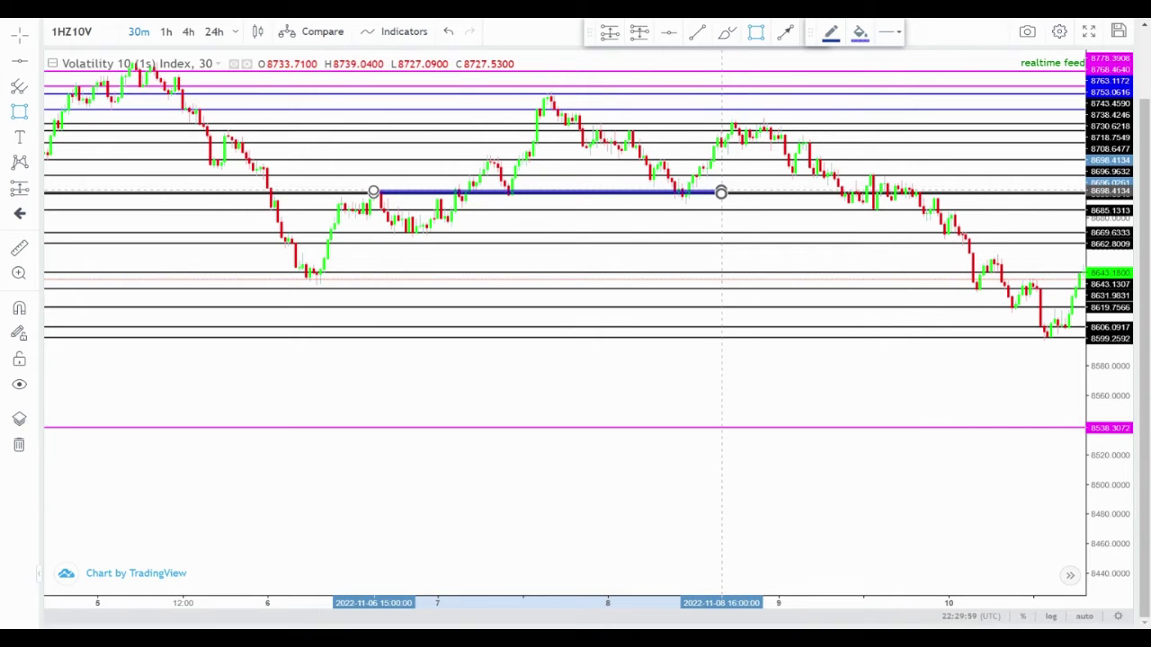
click(722, 193)
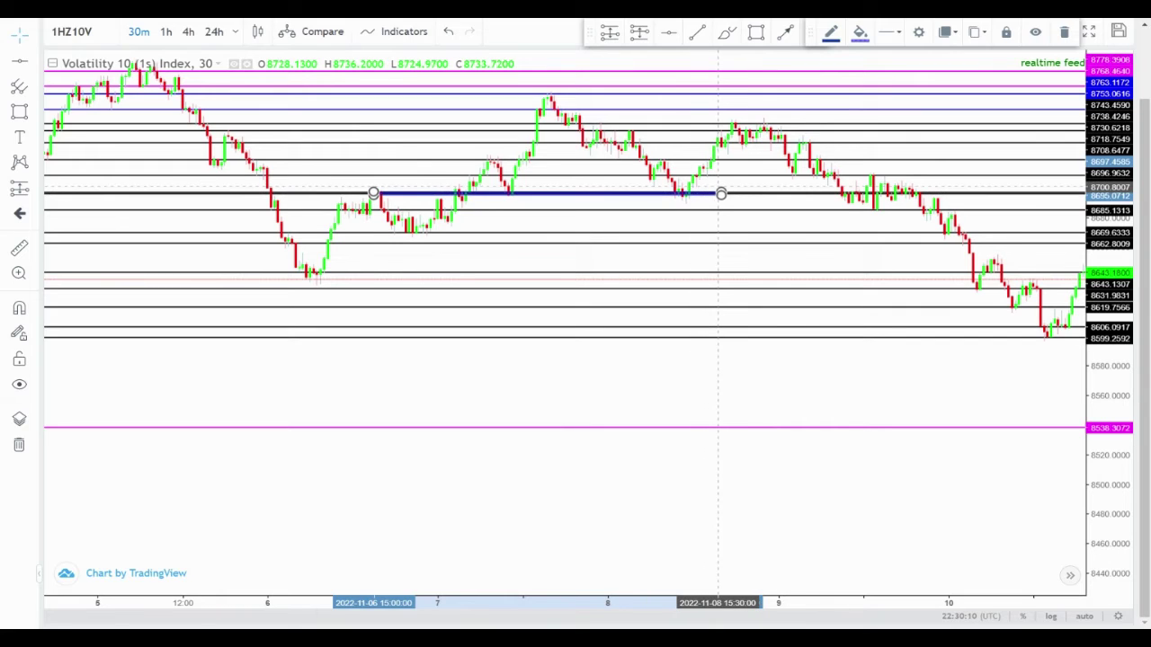
drag(721, 193, 930, 193)
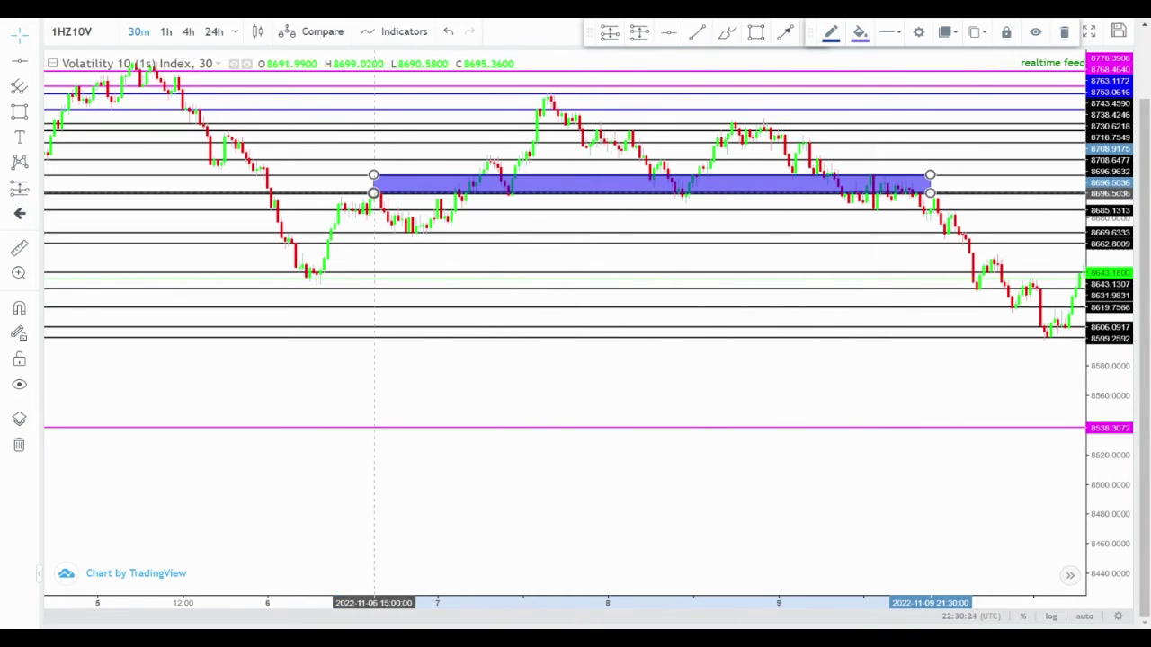
drag(374, 192, 374, 196)
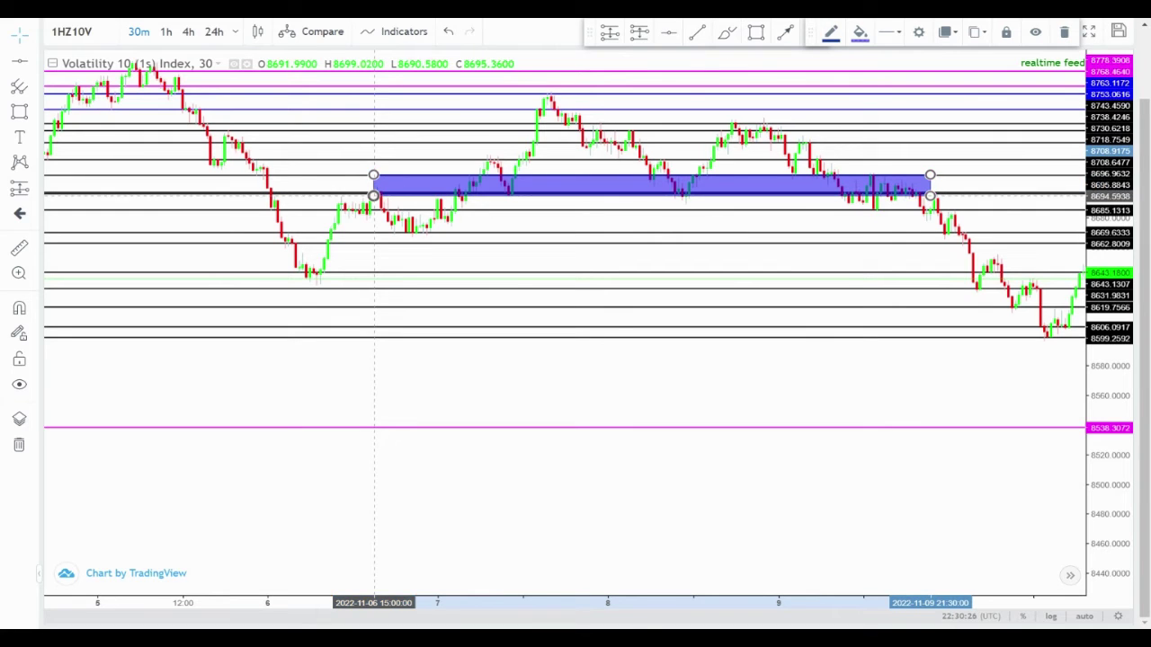
click(587, 206)
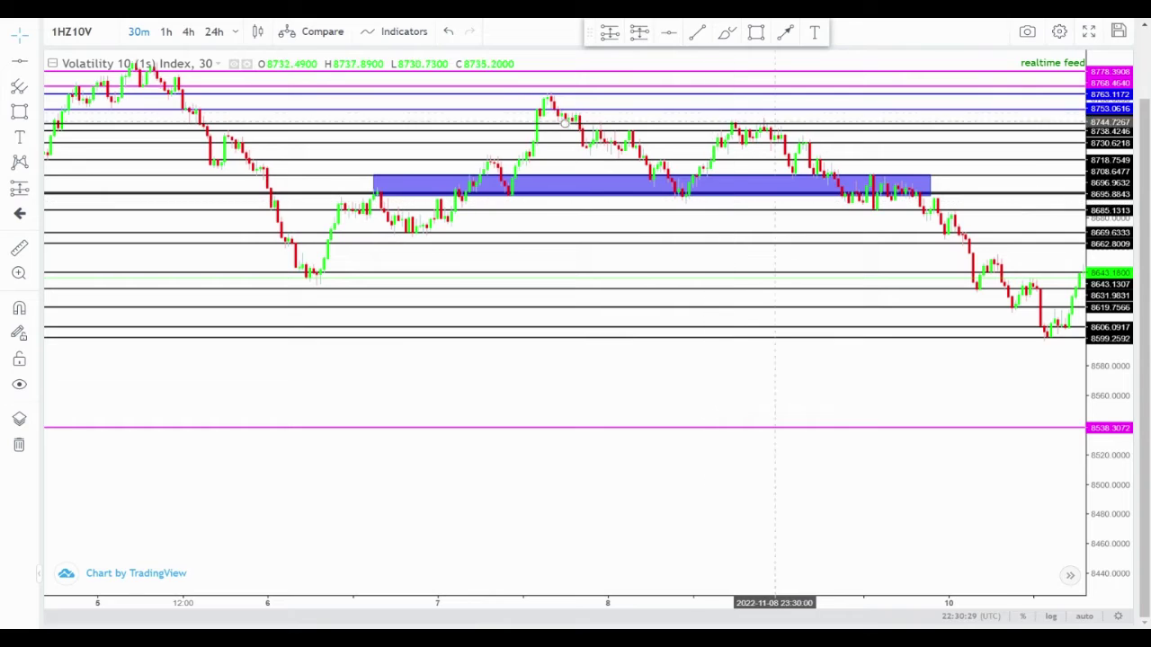
Draw a second blue rectangle zone from 10 November 03:00 to 11 November 06:00, between about 8632.53 and 8642.55.
drag(828, 355, 457, 366)
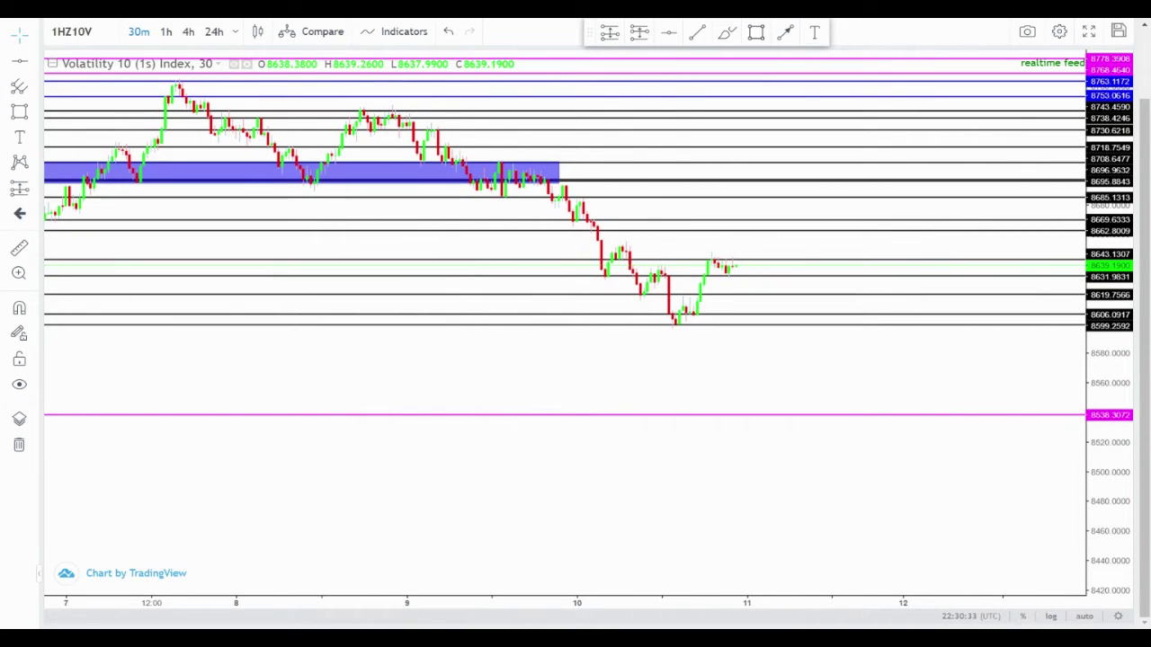
click(755, 32)
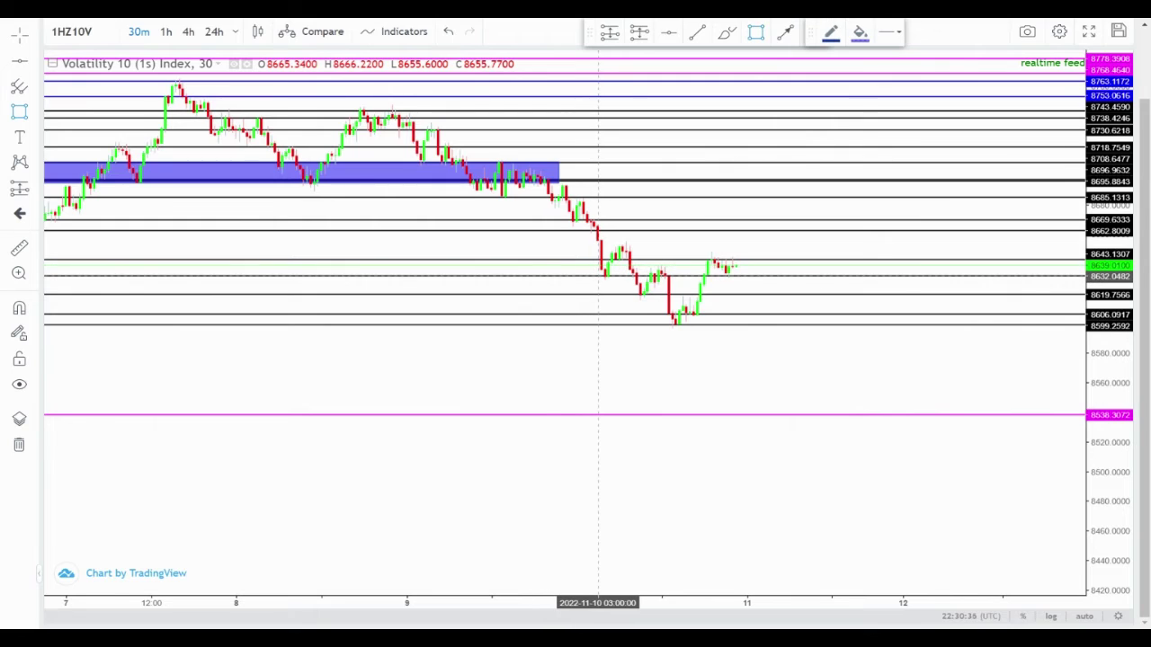
click(598, 274)
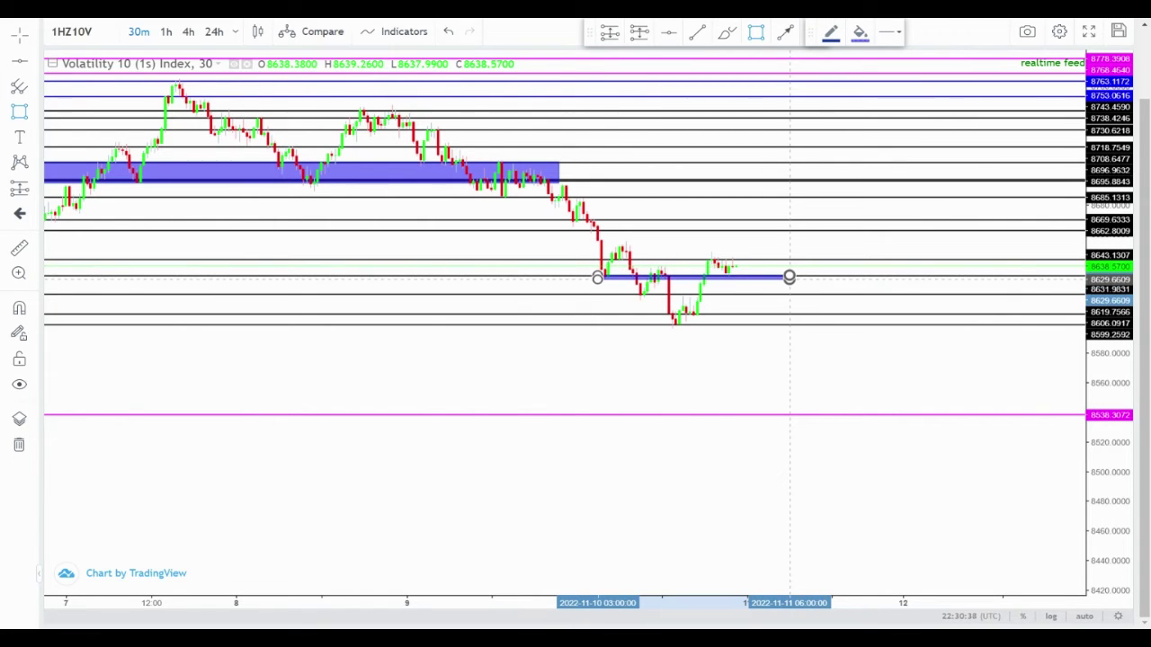
click(790, 278)
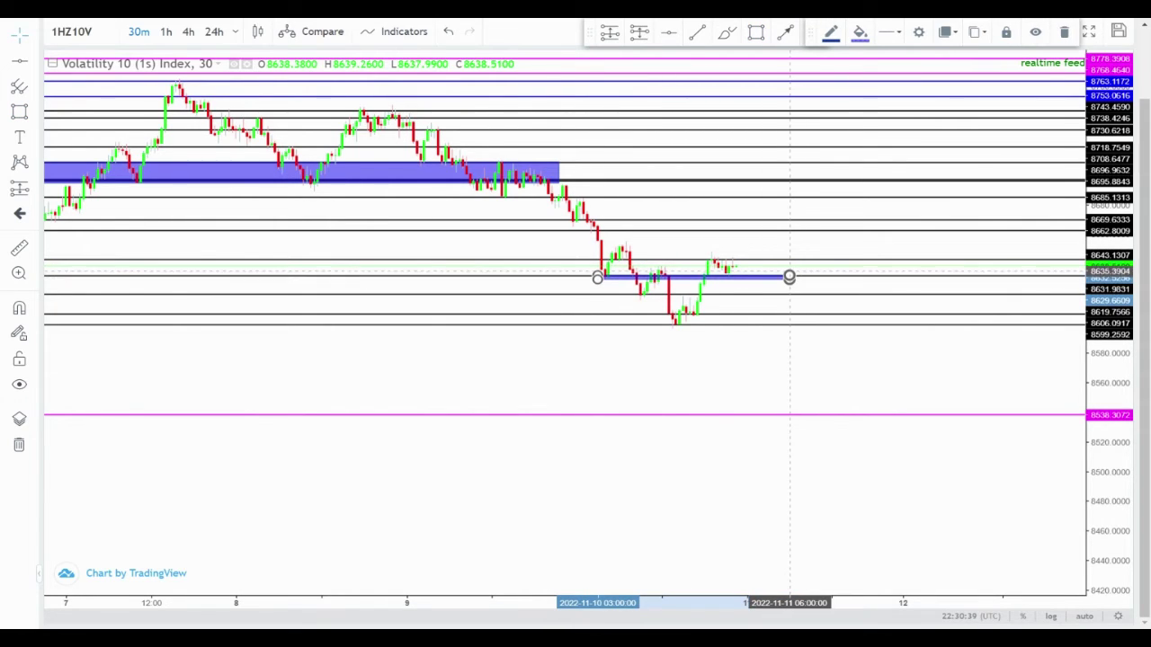
drag(790, 276, 790, 260)
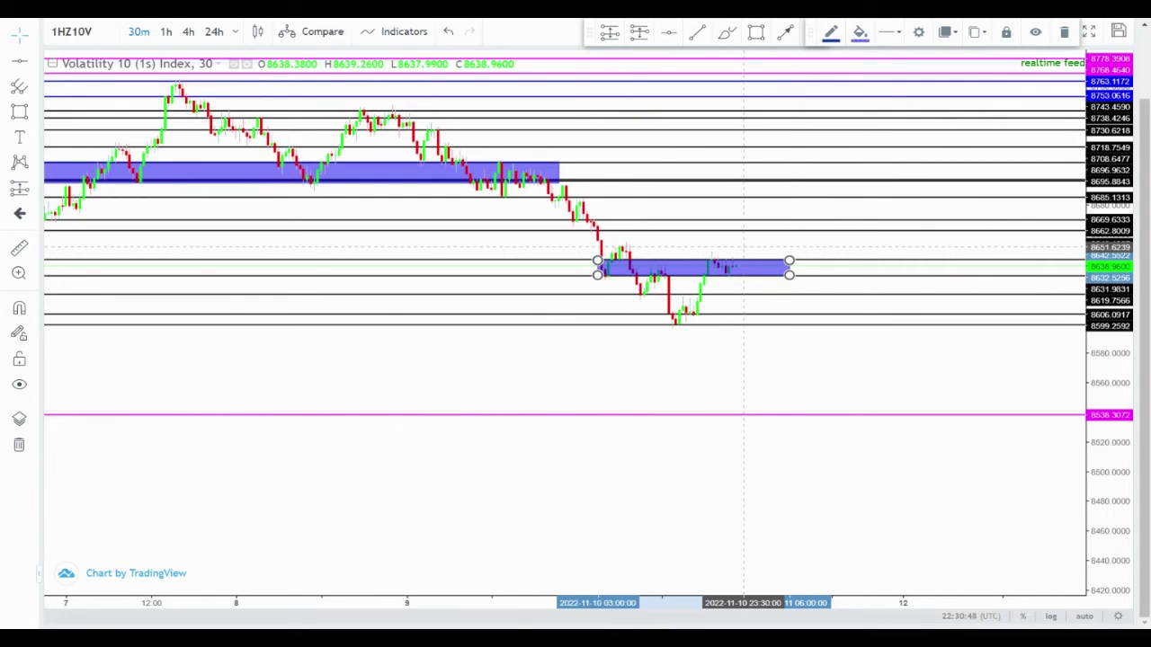
click(743, 246)
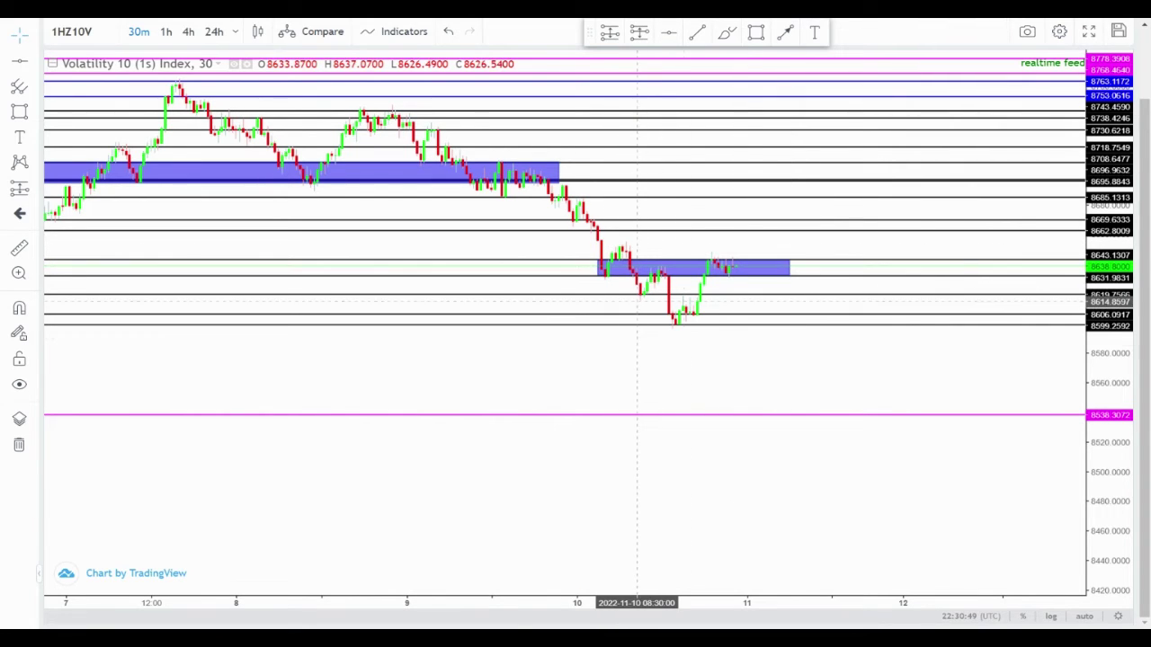
Extend the lower blue zone back to about 6 November 02:00, with its lower edge at about 8630.
drag(598, 358, 902, 383)
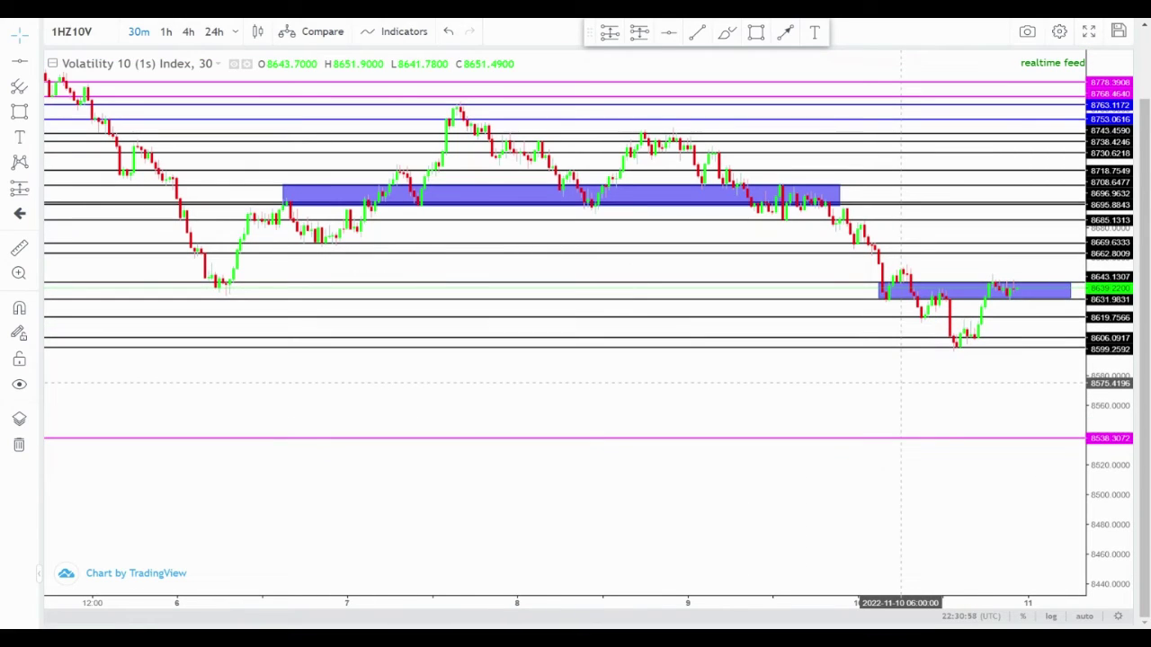
click(877, 297)
mouse_move(877, 297)
mouse_down()
mouse_move(663, 327)
mouse_move(390, 285)
mouse_move(251, 306)
mouse_move(191, 301)
mouse_up()
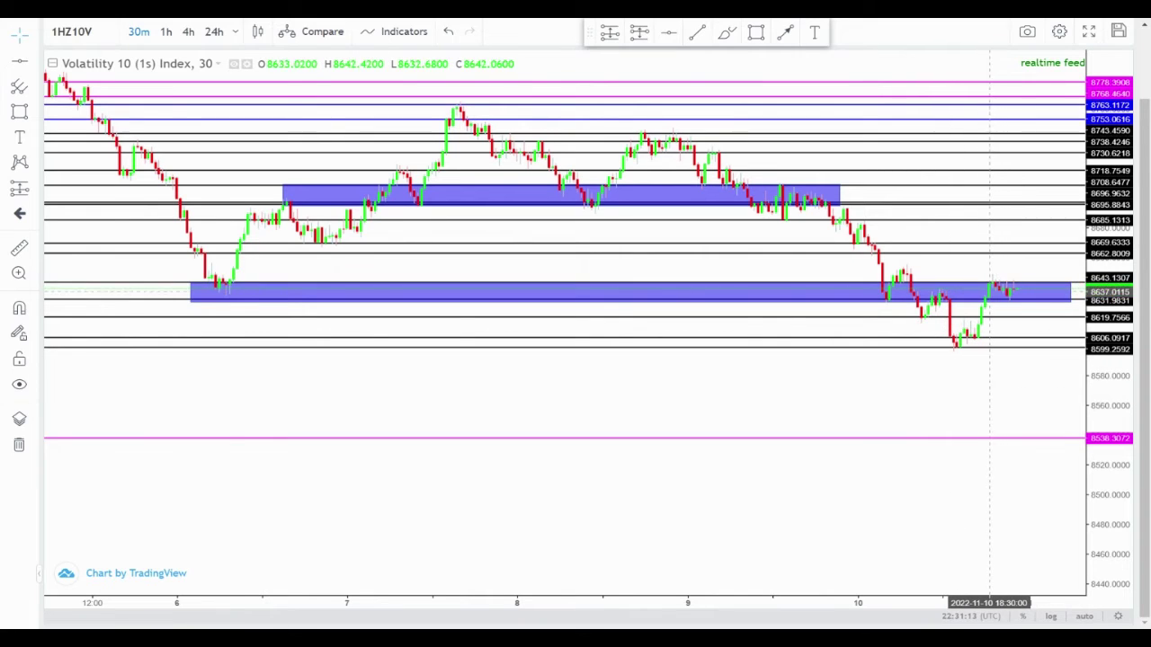
Examine how price from 6 to 10 November reacts at the two blue zones and the nearby horizontal levels.
drag(950, 392, 656, 241)
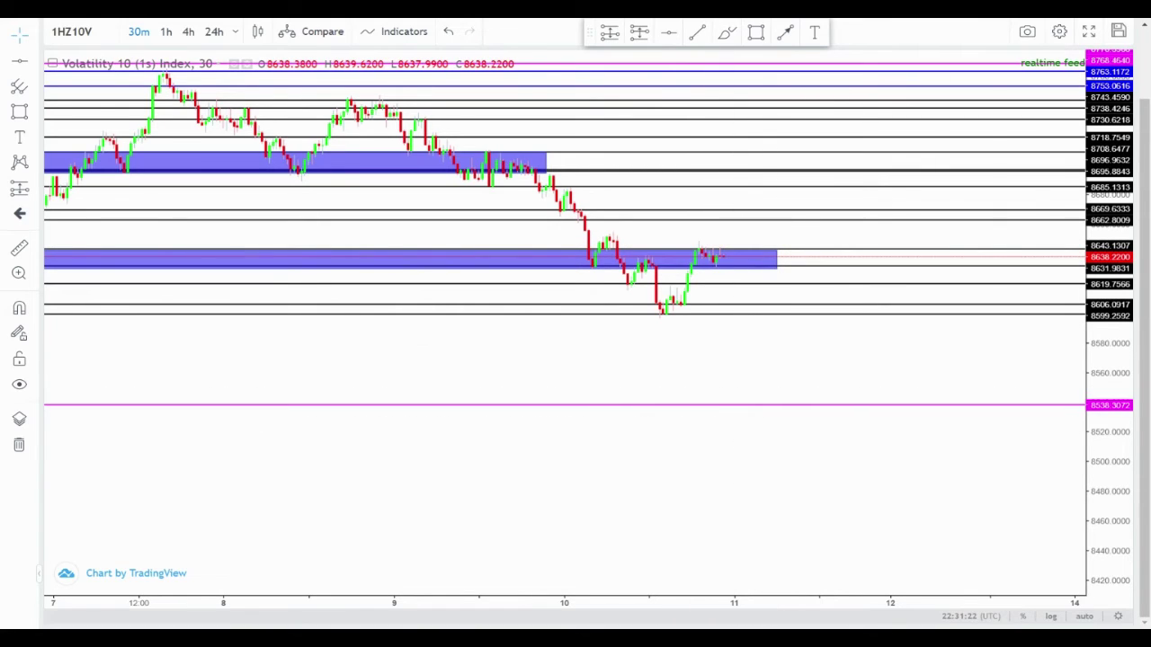
drag(1110, 359, 1110, 245)
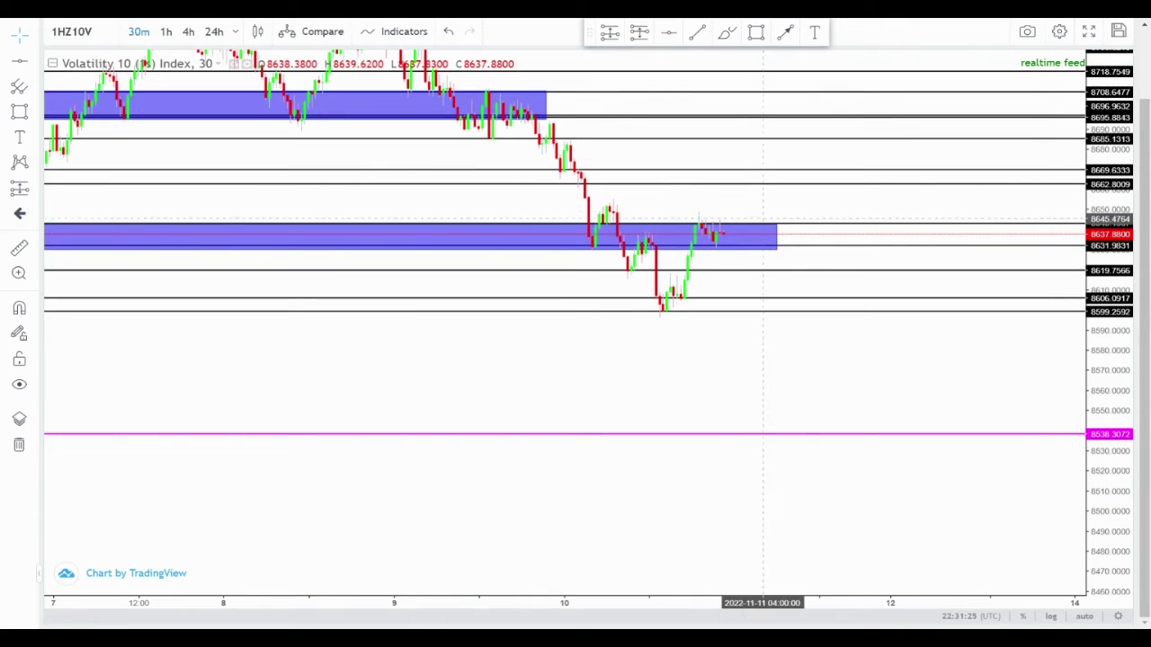
drag(687, 394, 794, 455)
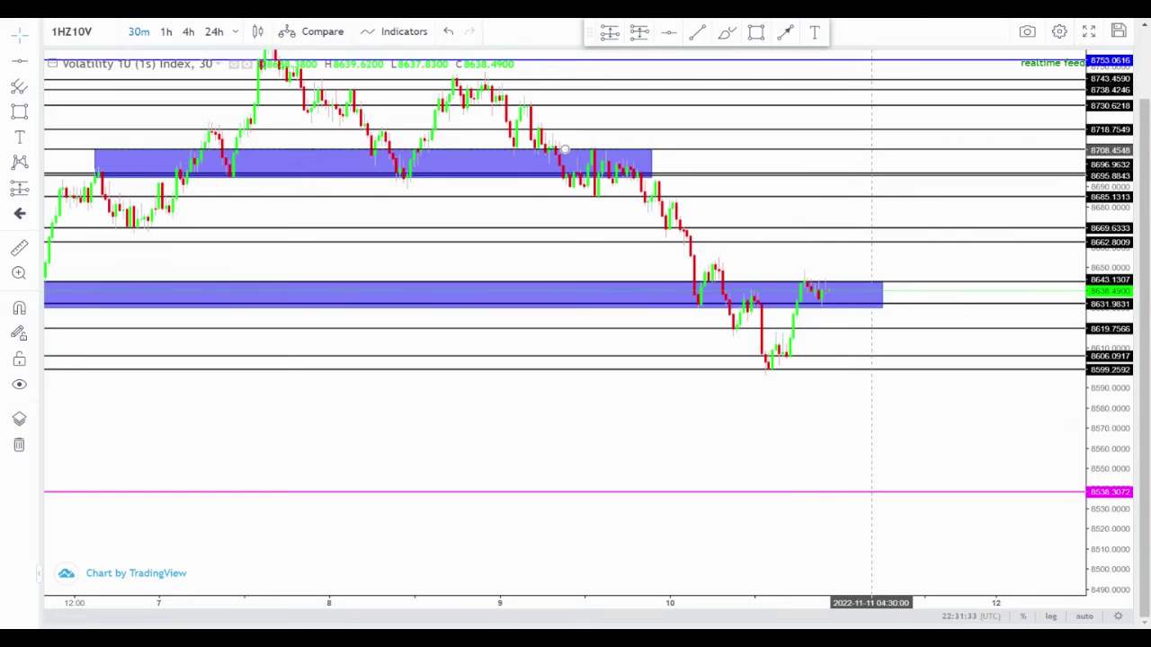
drag(559, 465, 632, 474)
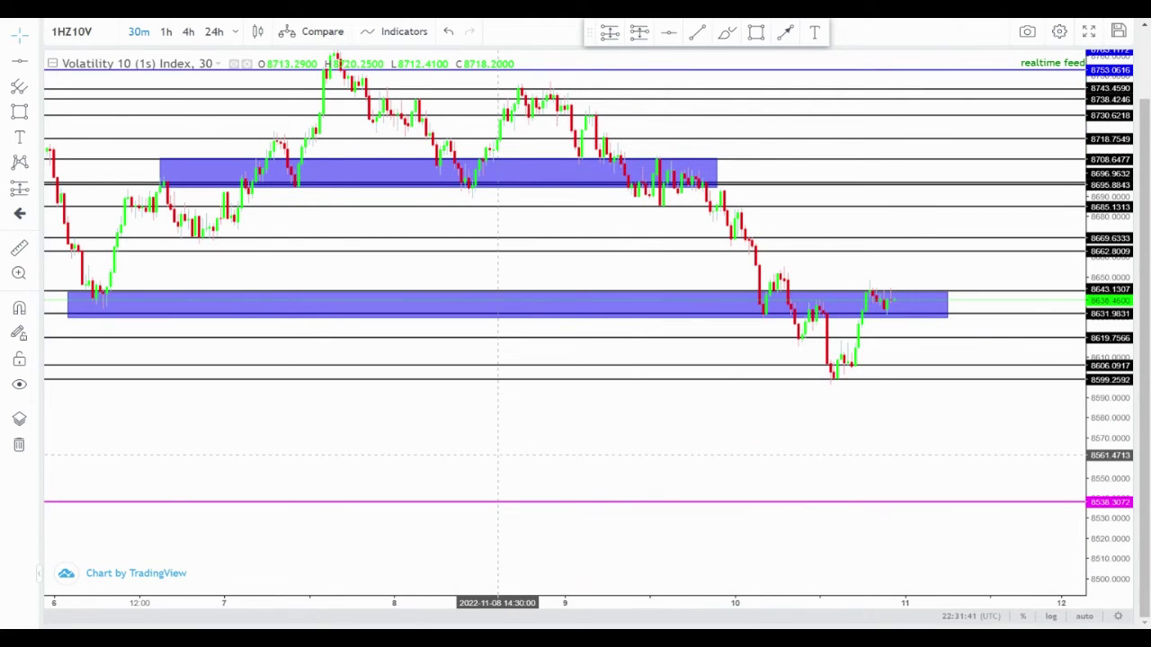
mouse_move(497, 456)
mouse_down()
mouse_move(733, 474)
mouse_move(174, 499)
mouse_move(381, 470)
mouse_move(677, 459)
mouse_move(466, 482)
mouse_move(242, 465)
mouse_move(504, 447)
mouse_move(483, 447)
mouse_up()
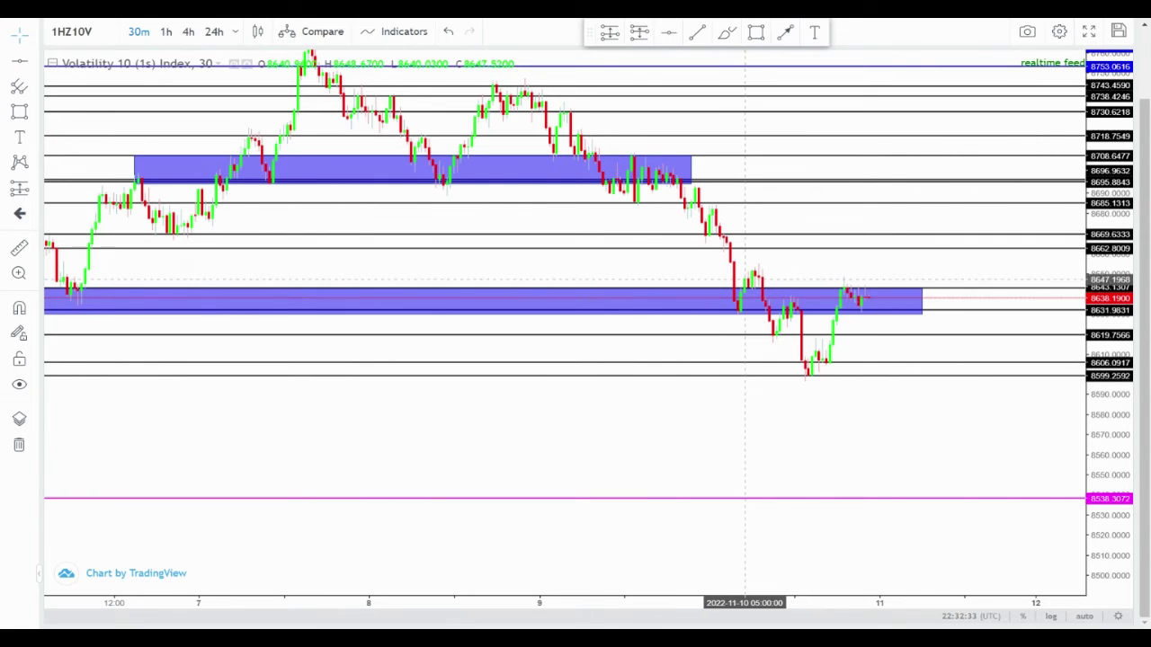
click(749, 290)
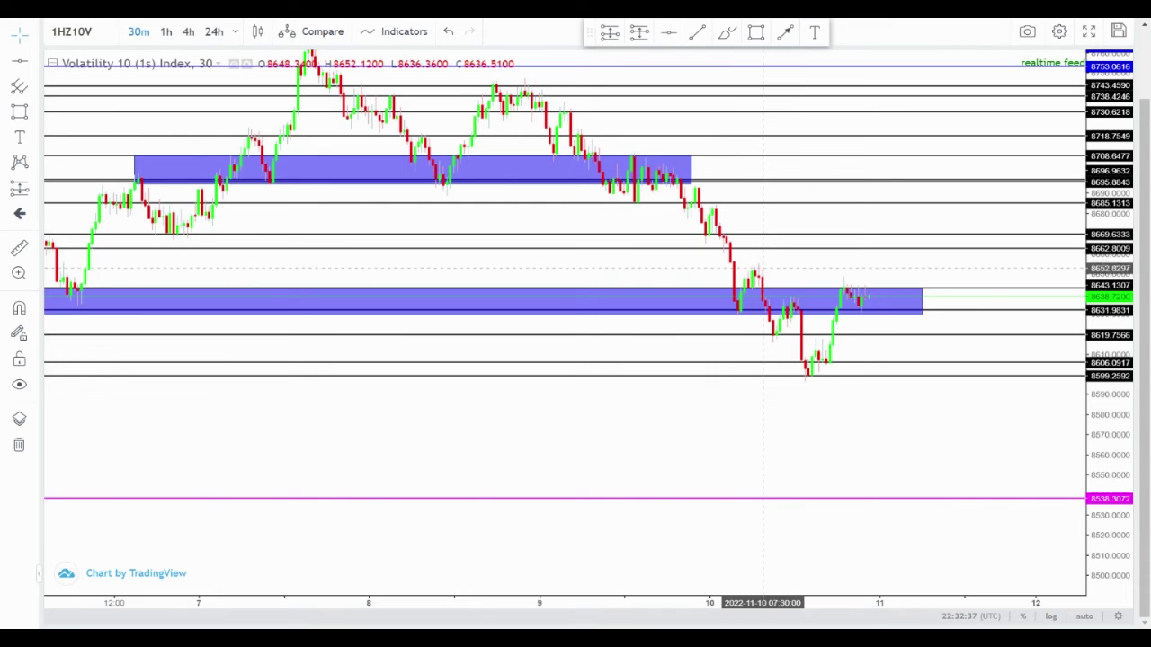
click(564, 334)
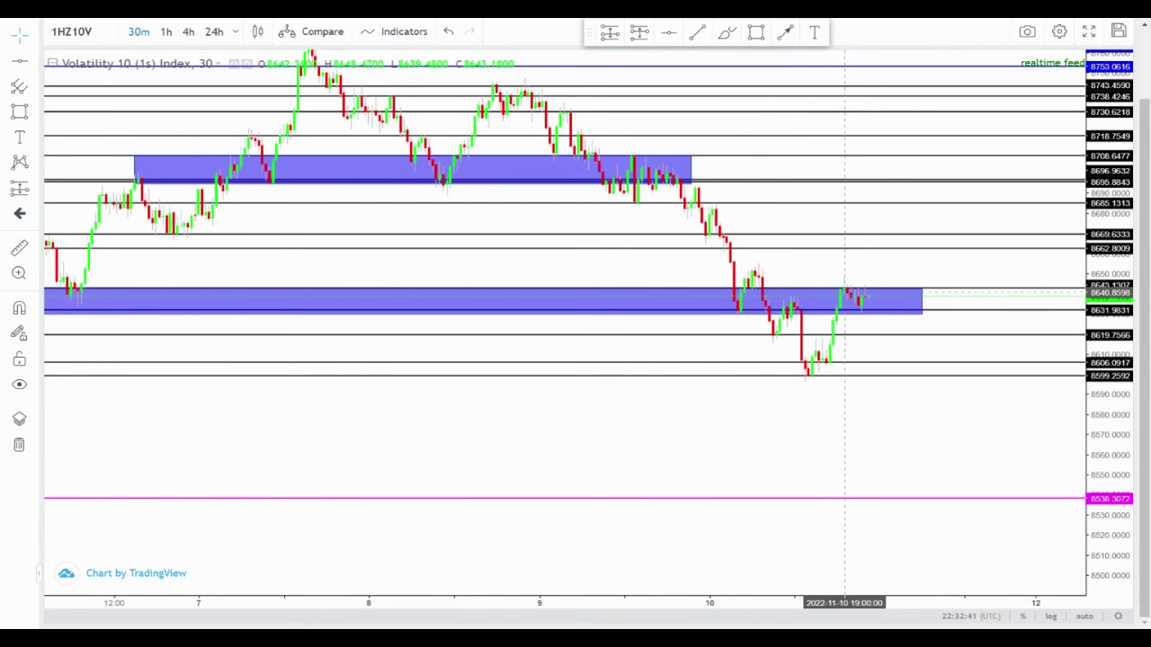
click(807, 362)
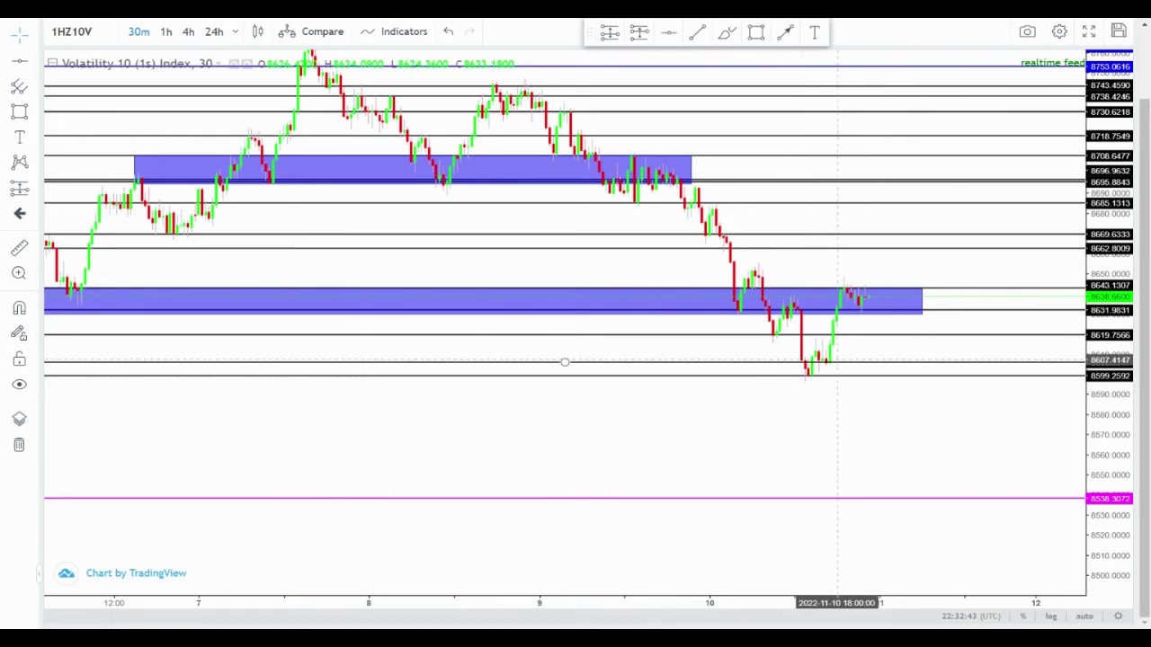
drag(807, 362, 845, 288)
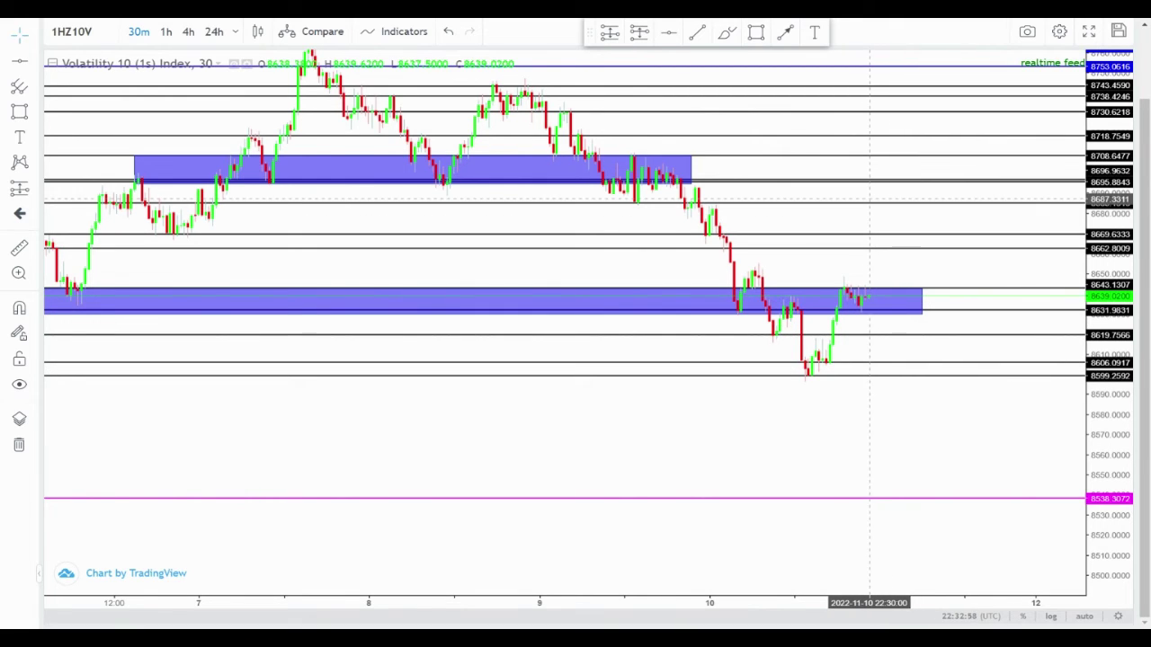
drag(558, 442, 406, 506)
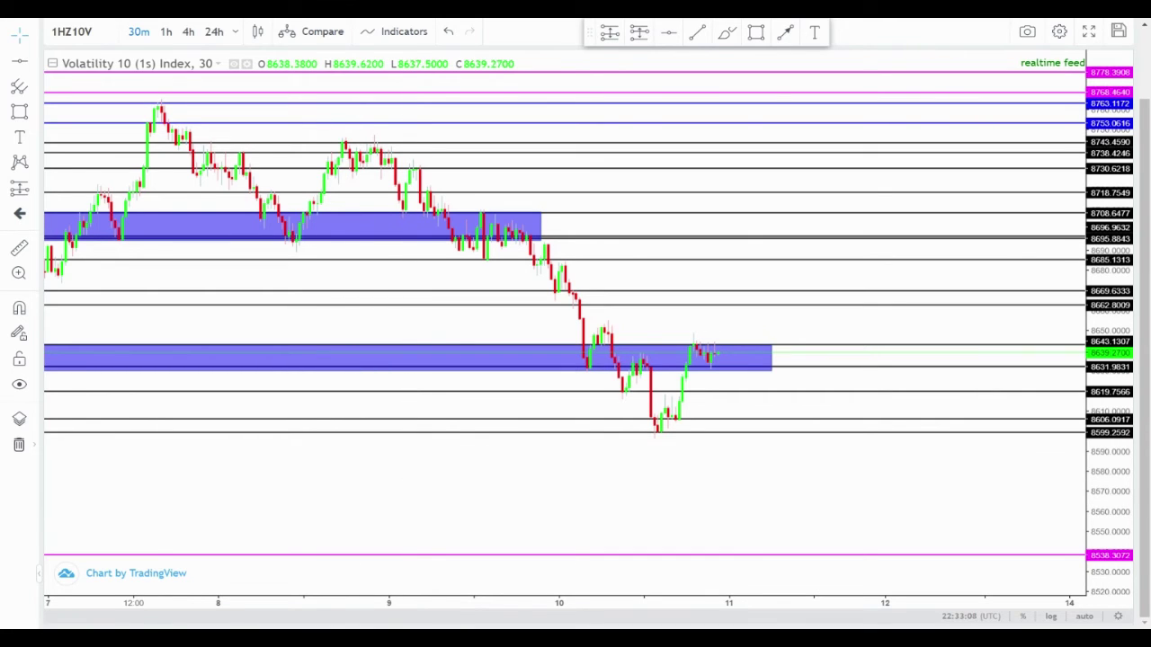
Remove all drawn lines and rectangle zones from the chart.
click(19, 445)
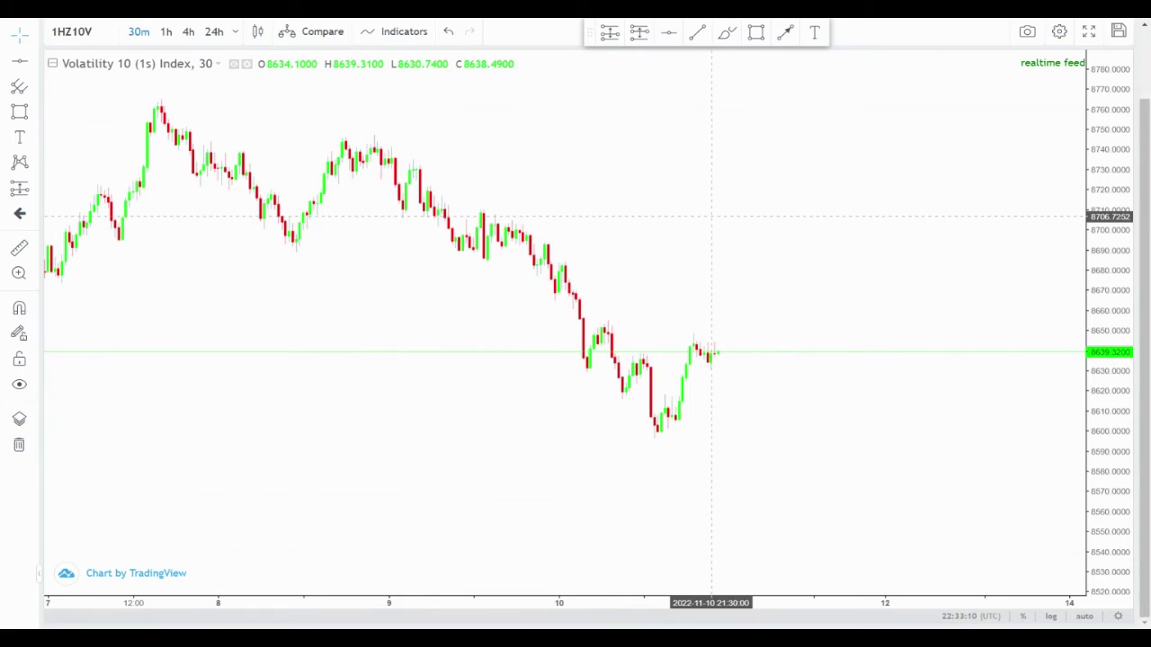
drag(720, 216, 1024, 212)
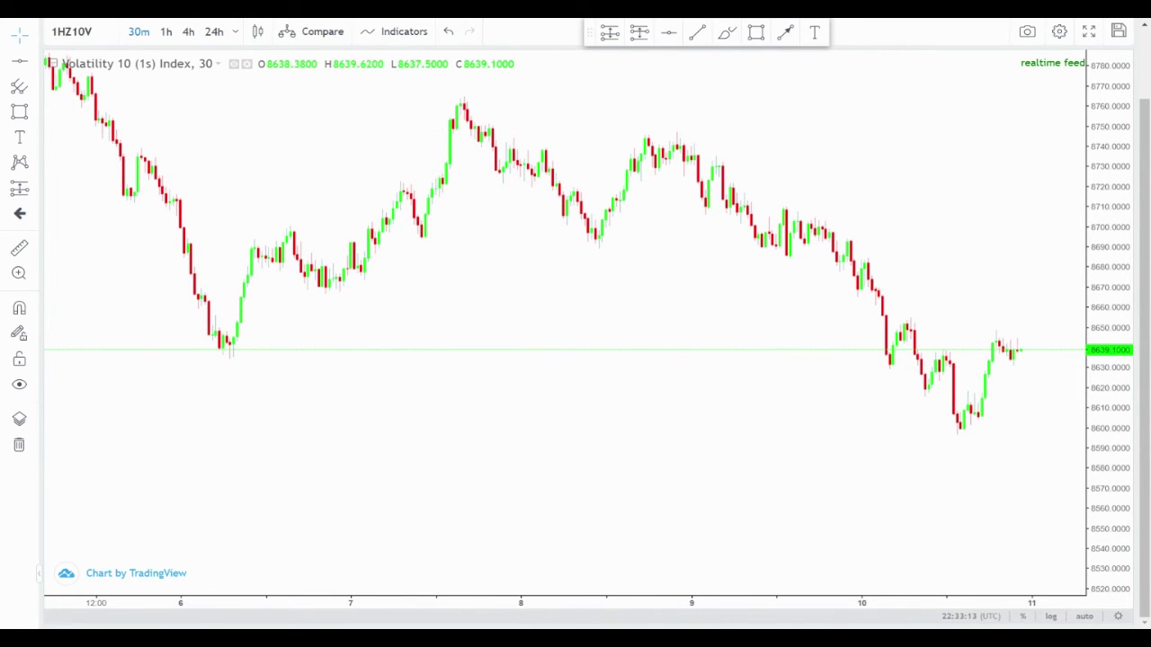
Draw a blue rectangle zone from 6 November 10:00 to 10 November 09:30, between about 8689.65 and 8699.51.
click(755, 32)
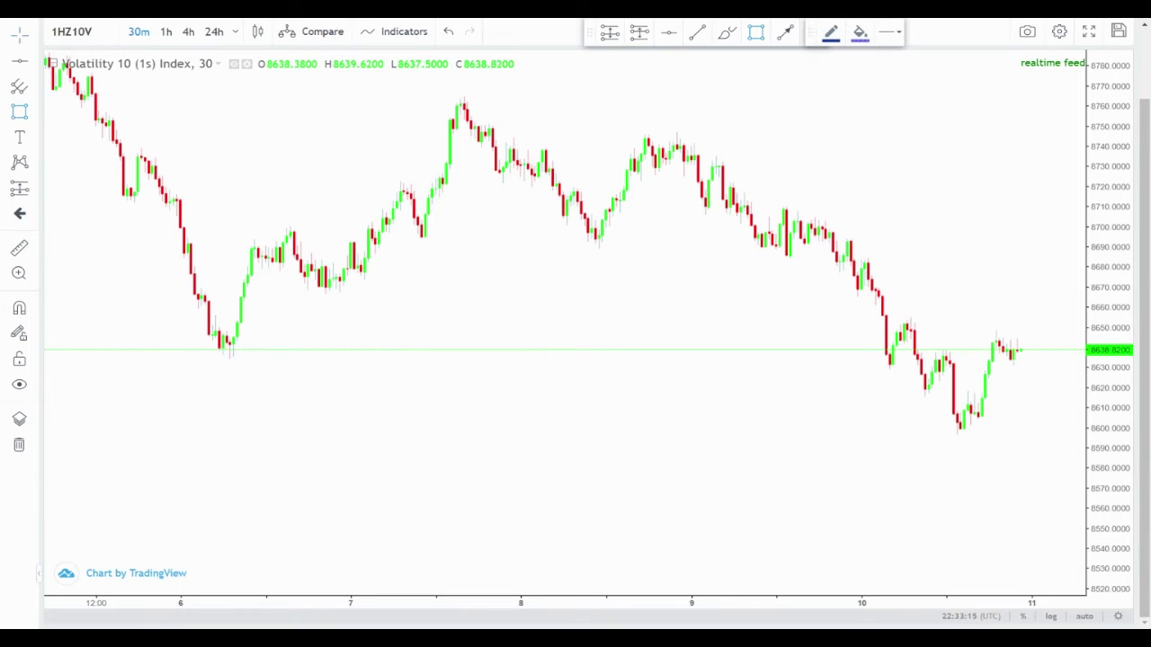
scroll(624, 100, right, 1)
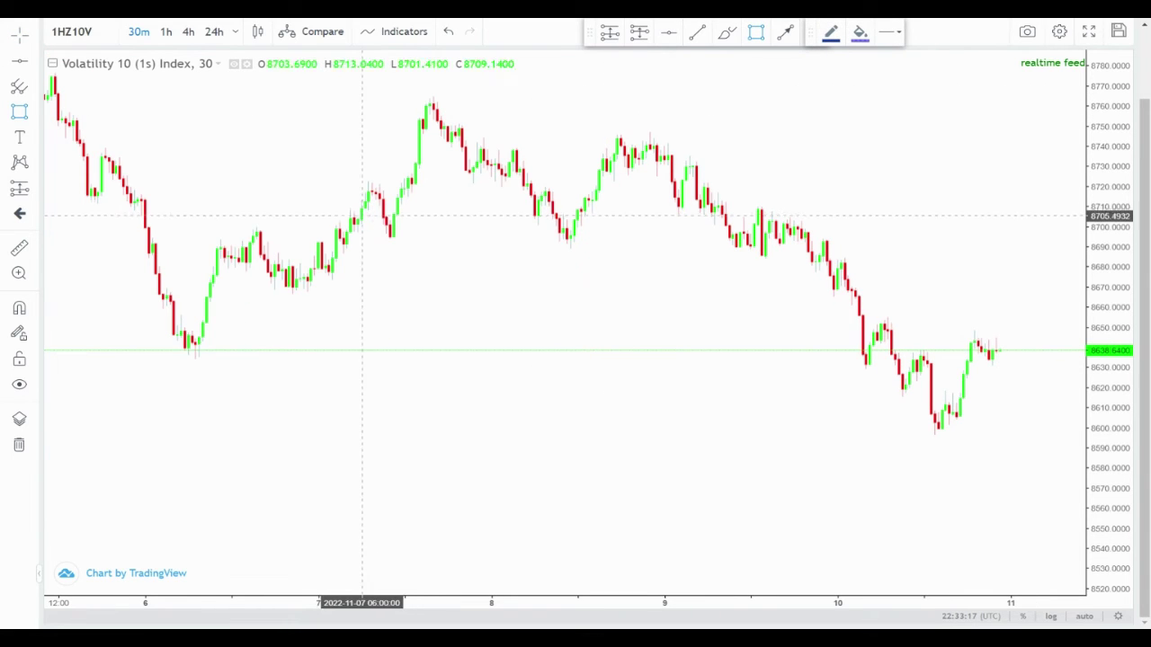
click(217, 248)
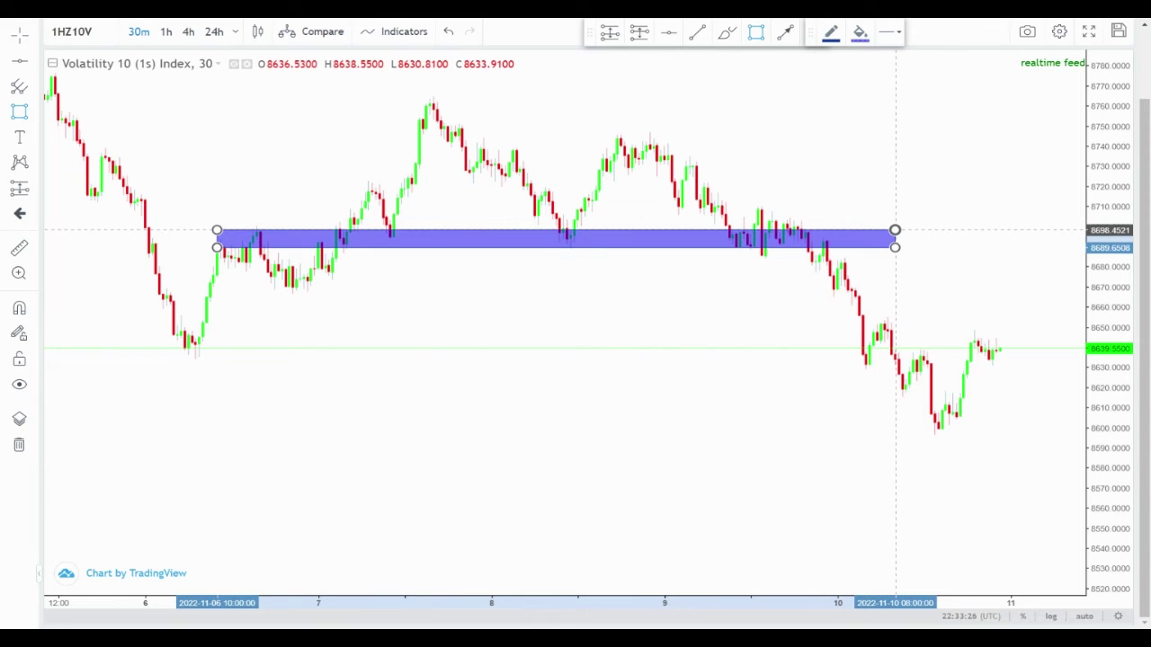
click(905, 228)
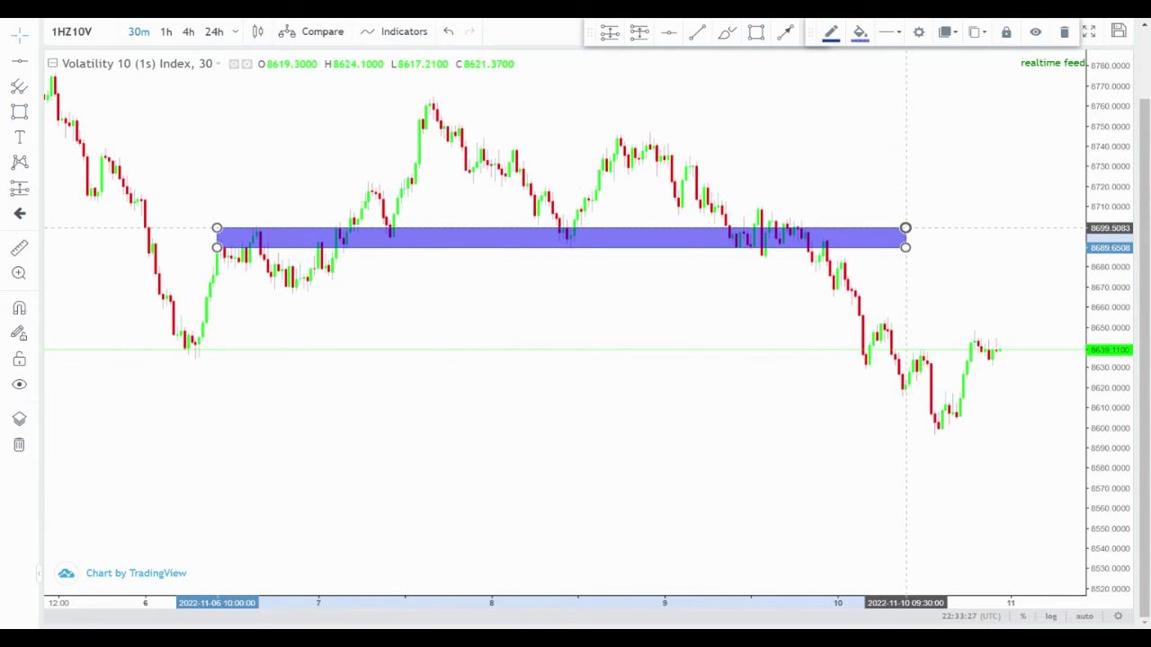
click(819, 141)
drag(819, 141, 943, 135)
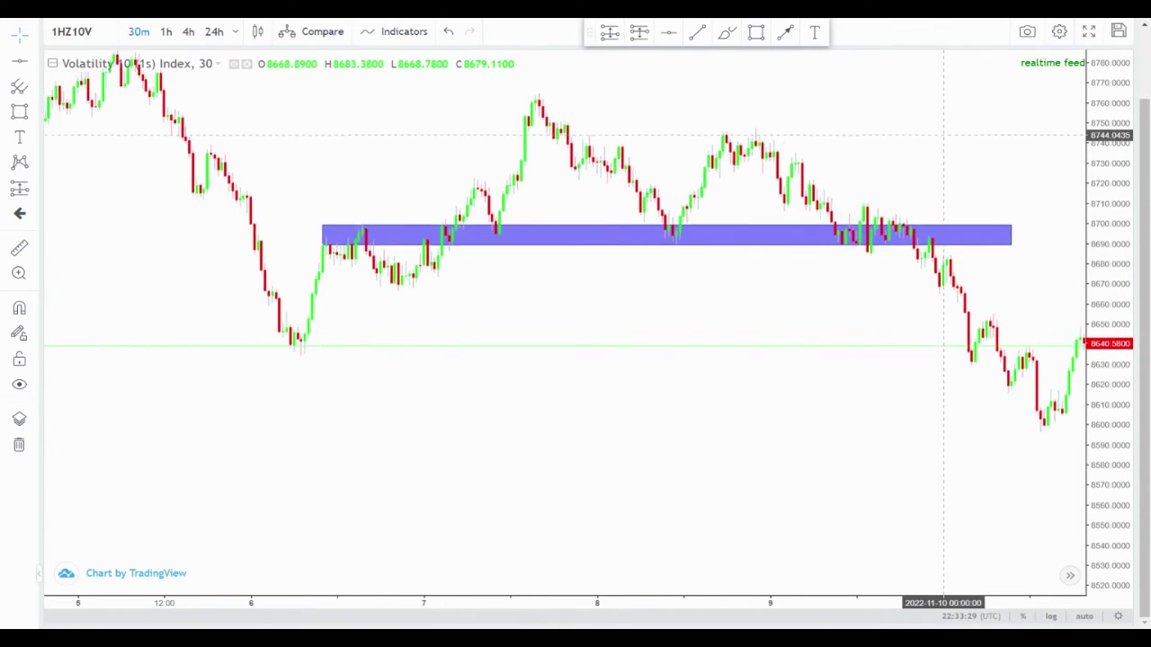
Resize the rectangle zone so its lower edge sits at about 8687 and it ends on 10 November 09:00.
click(957, 241)
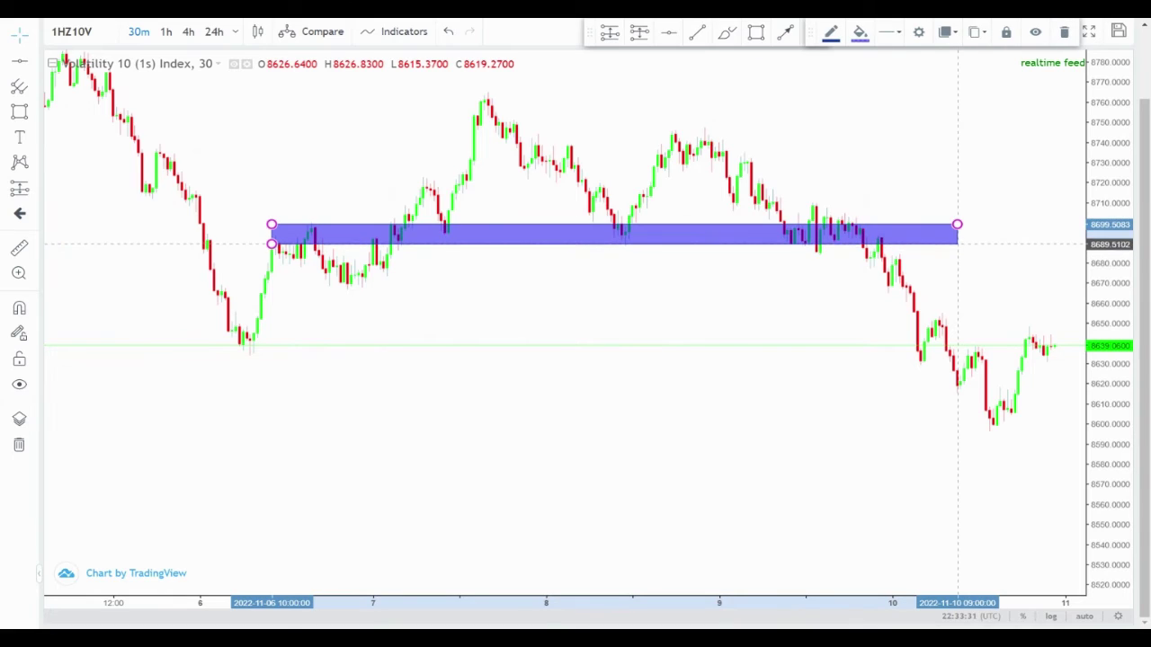
drag(957, 244, 956, 249)
click(958, 198)
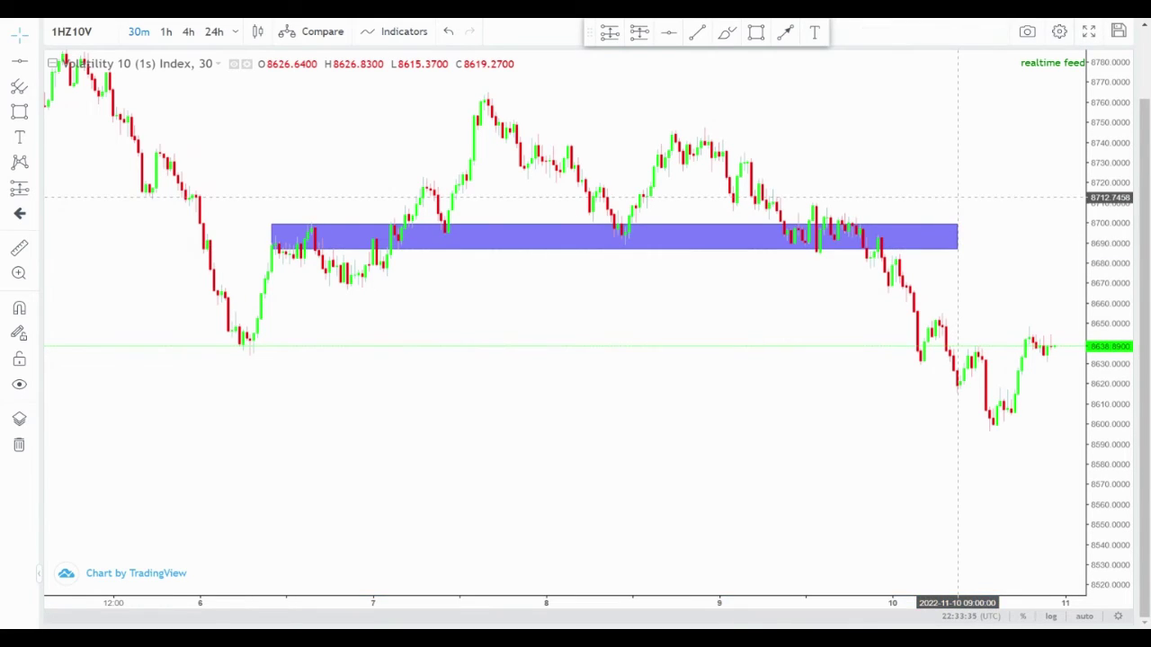
Draw a second blue rectangle zone from 6 November 04:00 to early 11 November, between about 8635.48 and 8646.74.
drag(957, 198, 1034, 211)
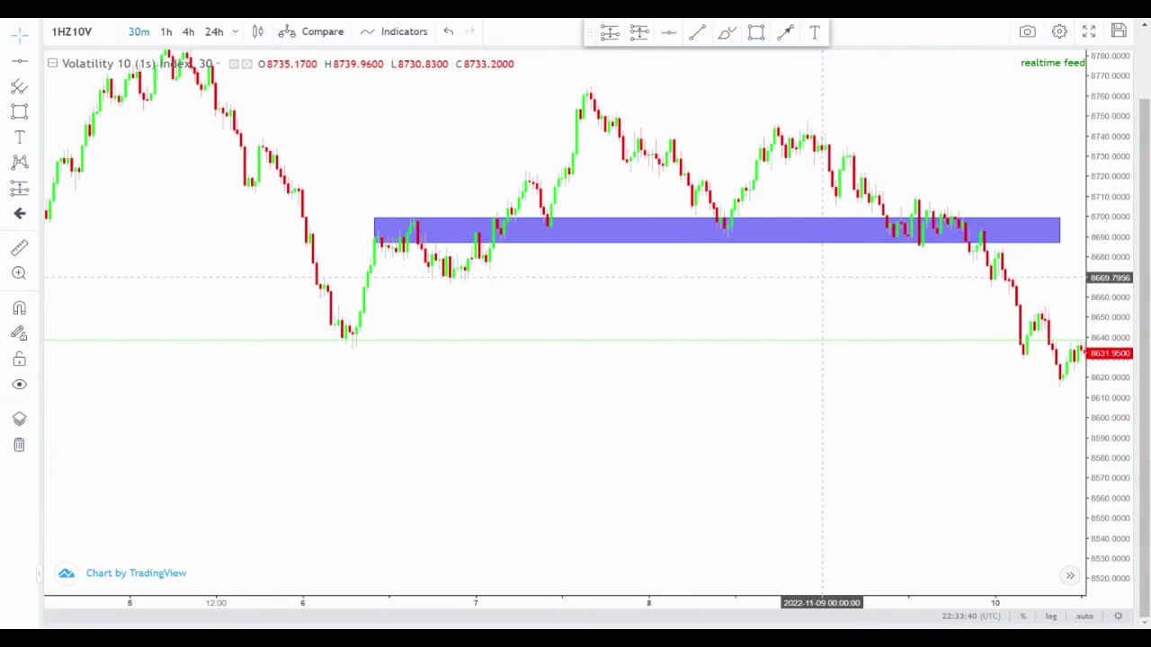
drag(823, 286, 728, 295)
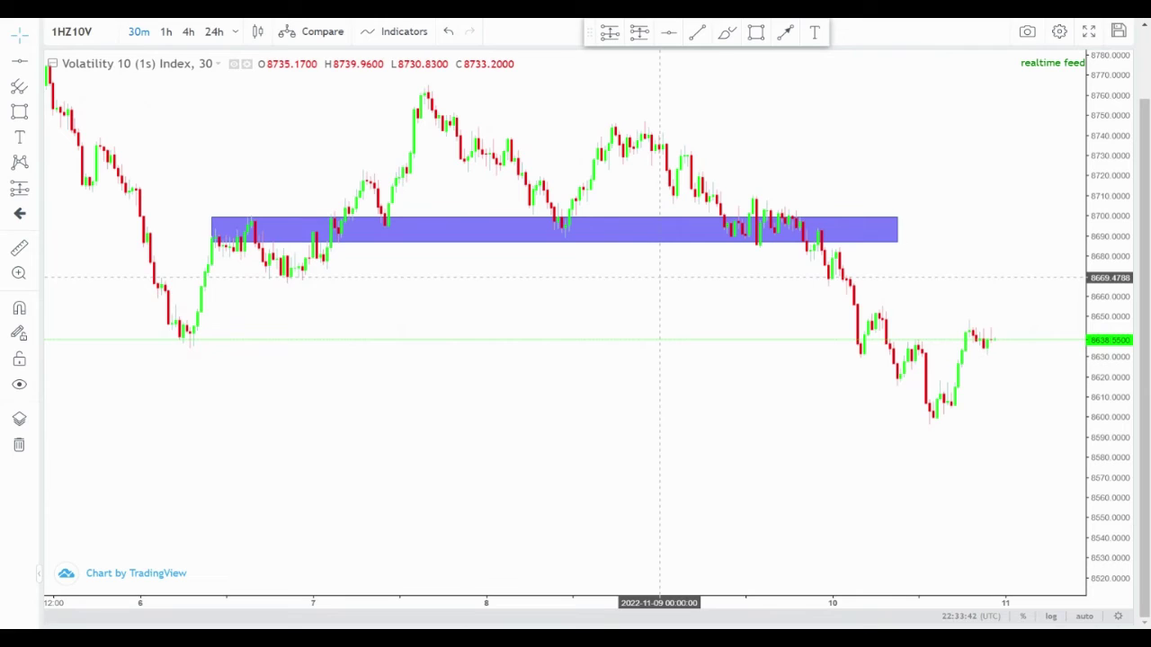
mouse_move(349, 243)
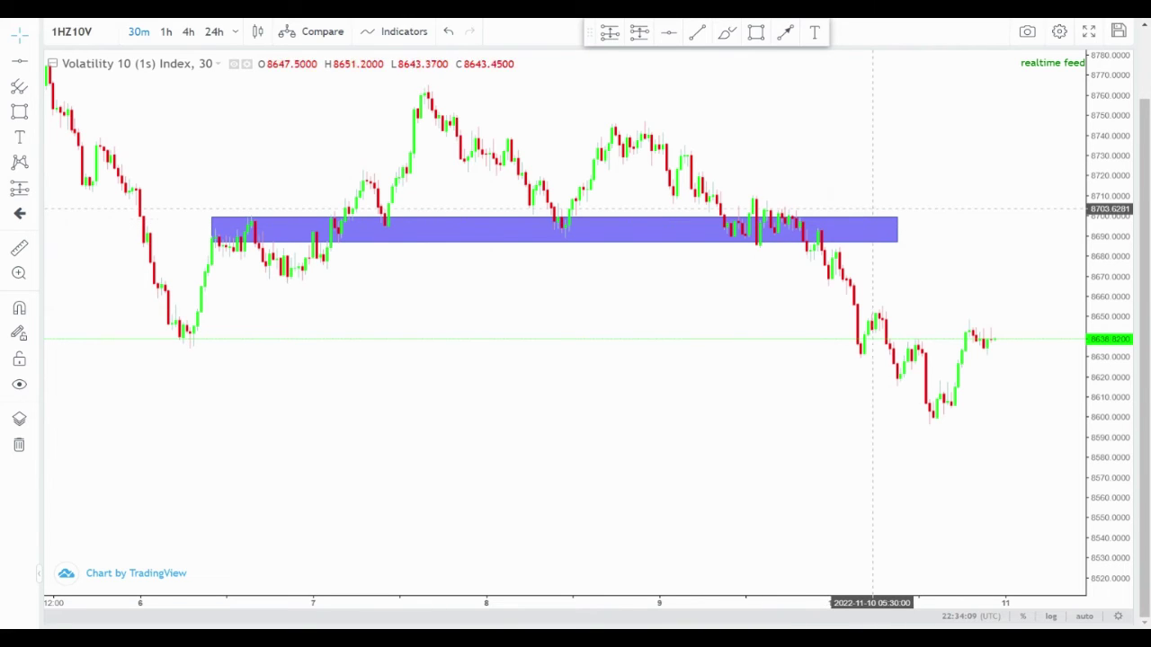
drag(876, 209, 787, 188)
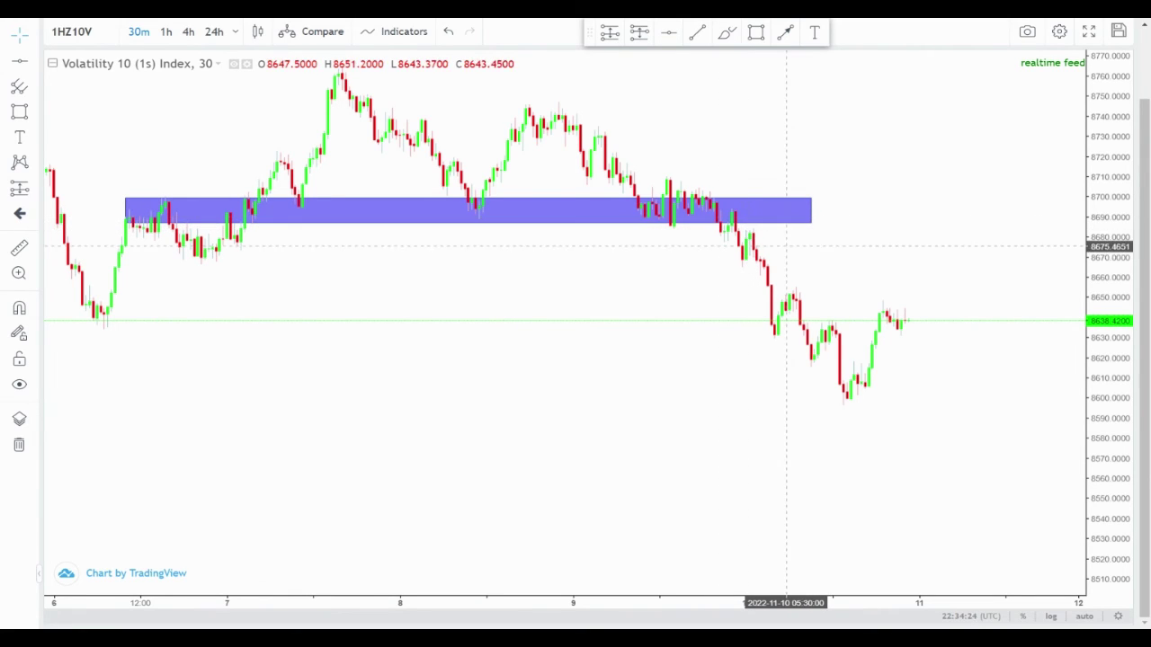
drag(787, 245, 770, 195)
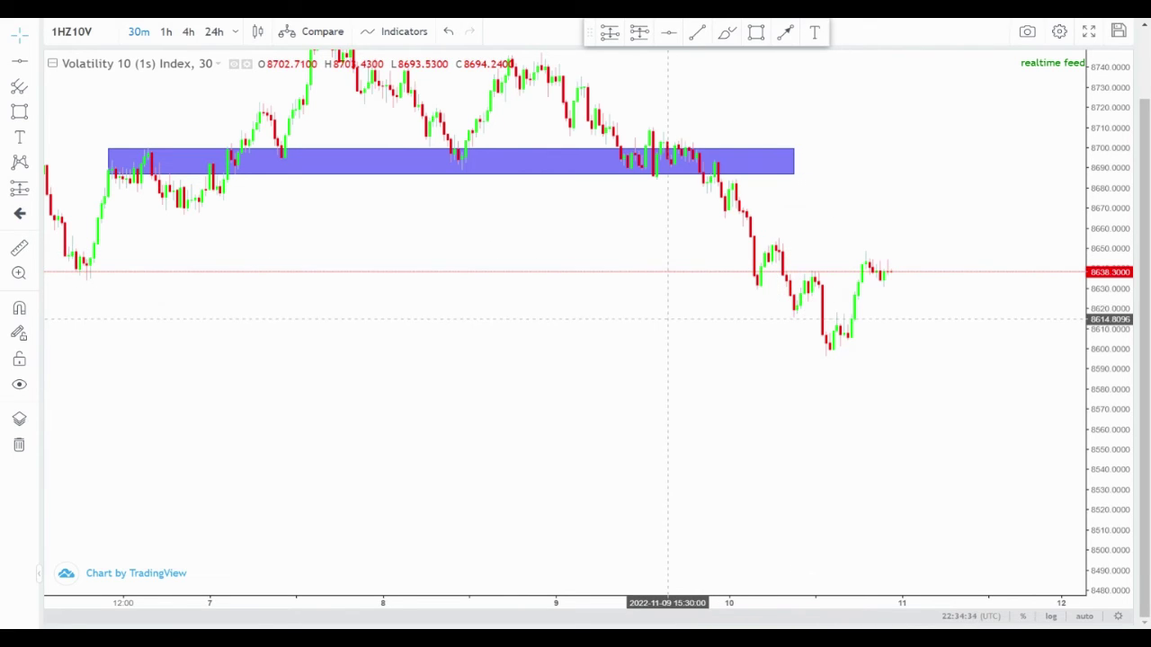
drag(585, 351, 720, 335)
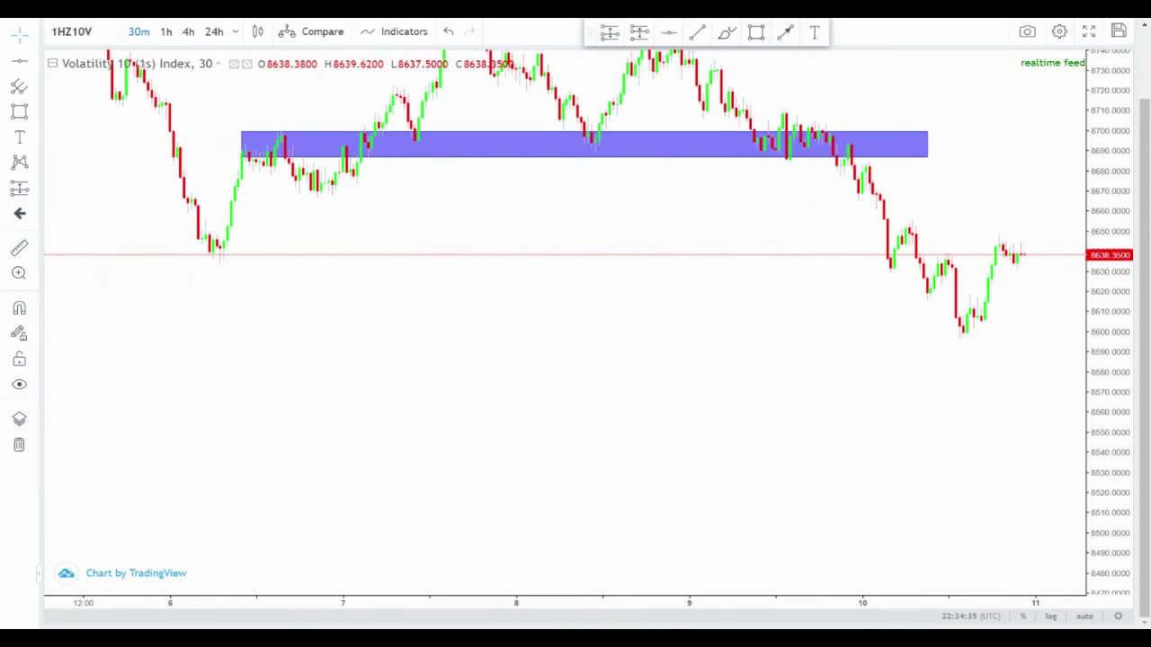
click(755, 32)
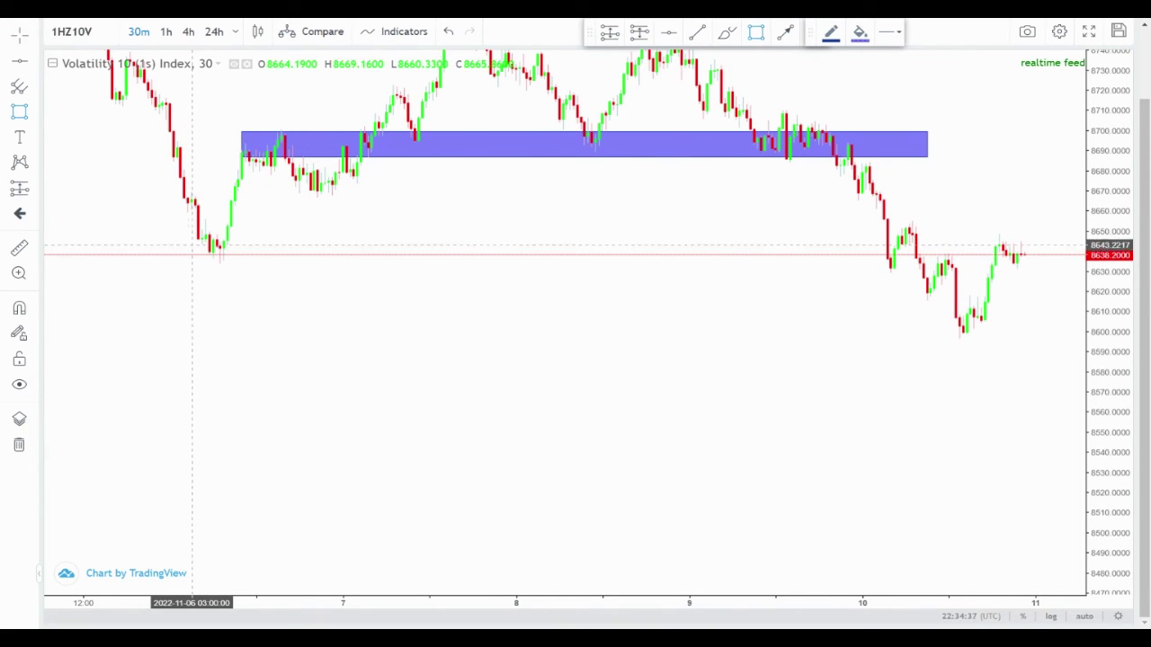
click(199, 239)
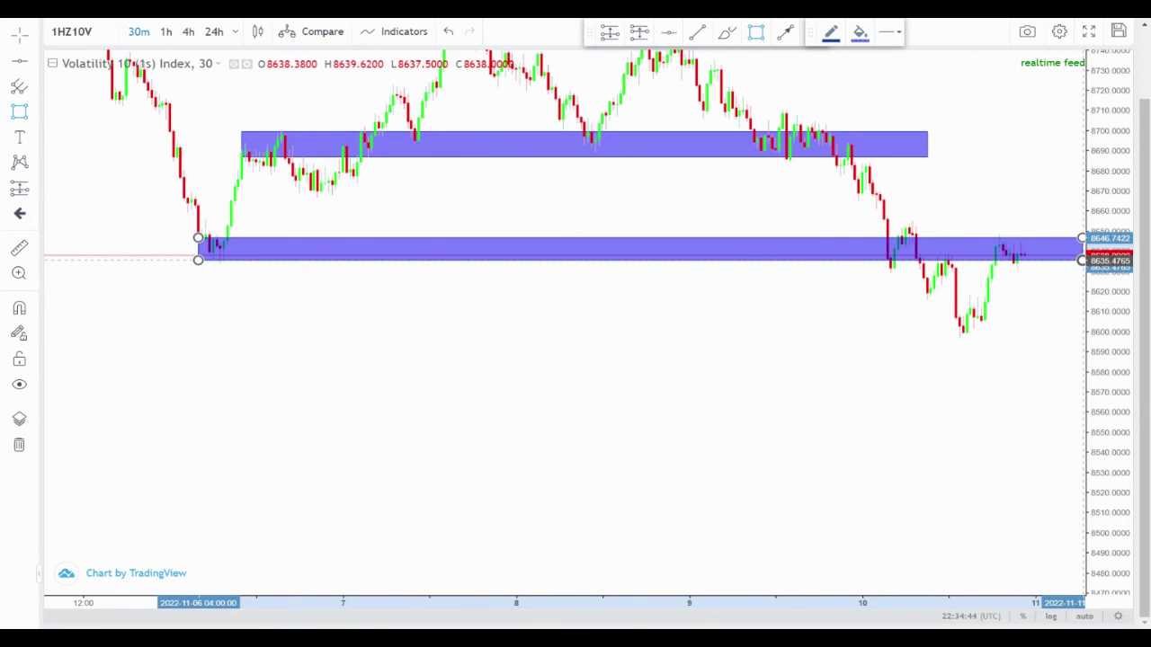
click(1082, 260)
Review the price reactions at the two redrawn rectangle zones between 6 and 11 November.
mouse_move(992, 416)
mouse_down()
mouse_move(783, 411)
mouse_move(976, 403)
mouse_up()
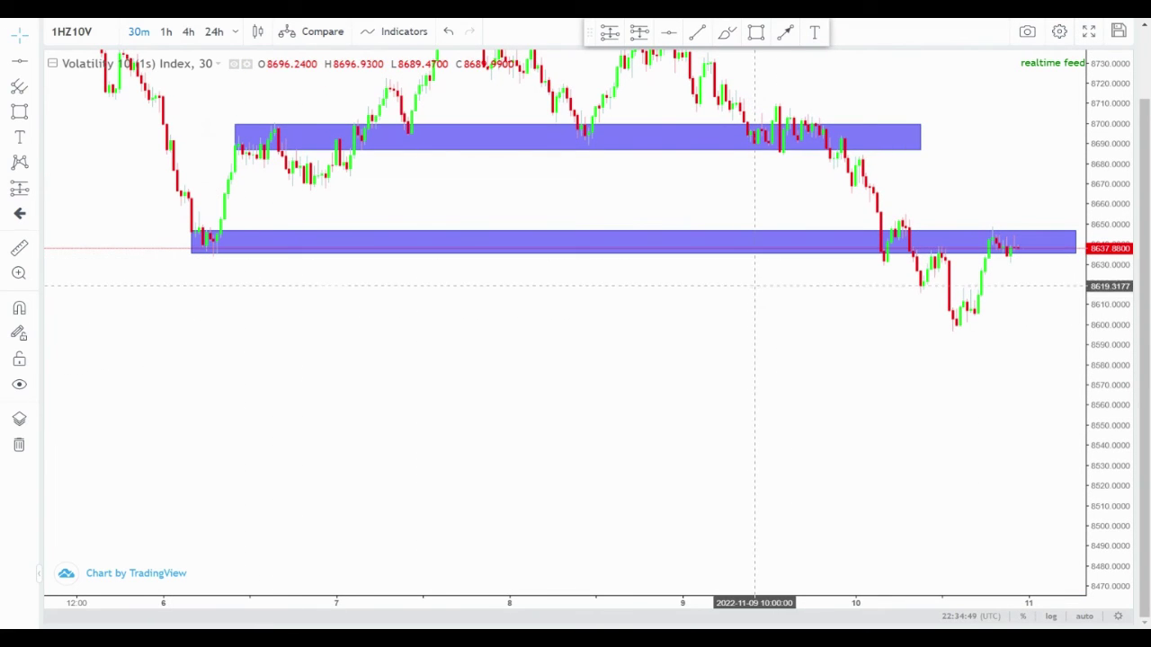
drag(732, 341, 513, 365)
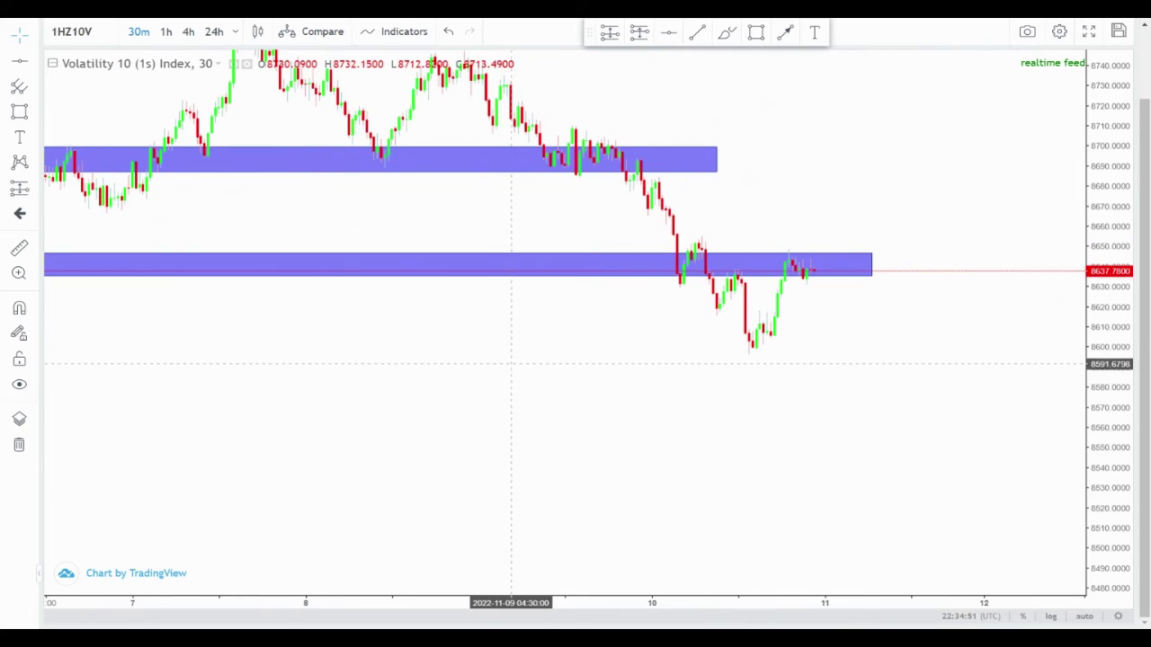
drag(351, 351, 640, 378)
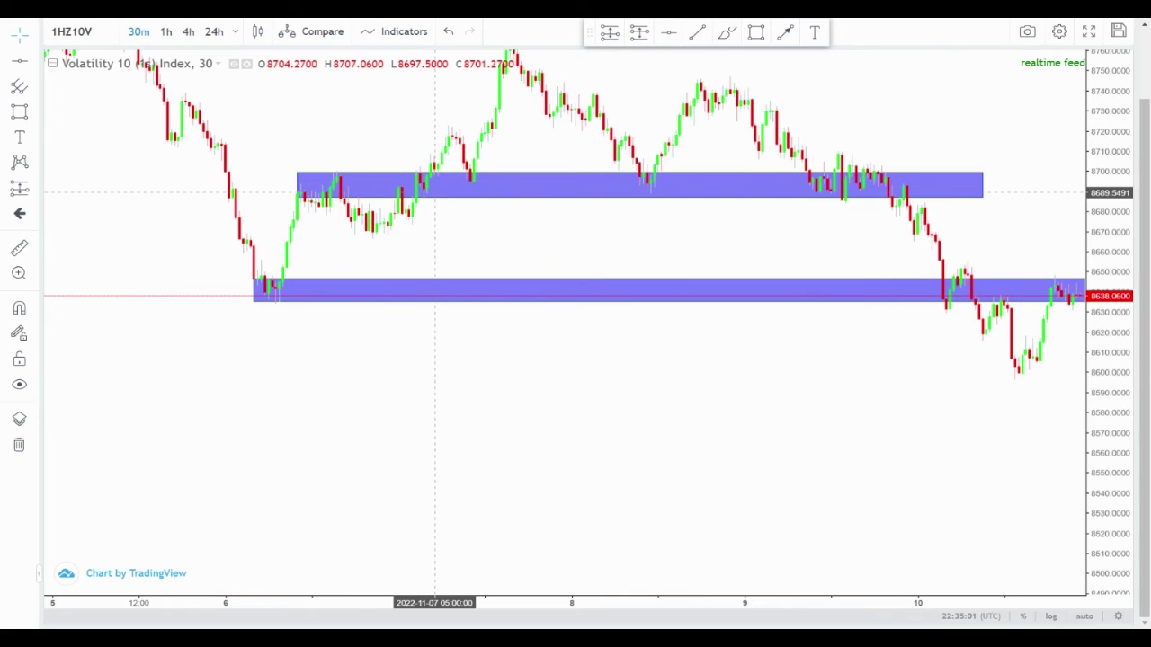
drag(572, 217, 426, 251)
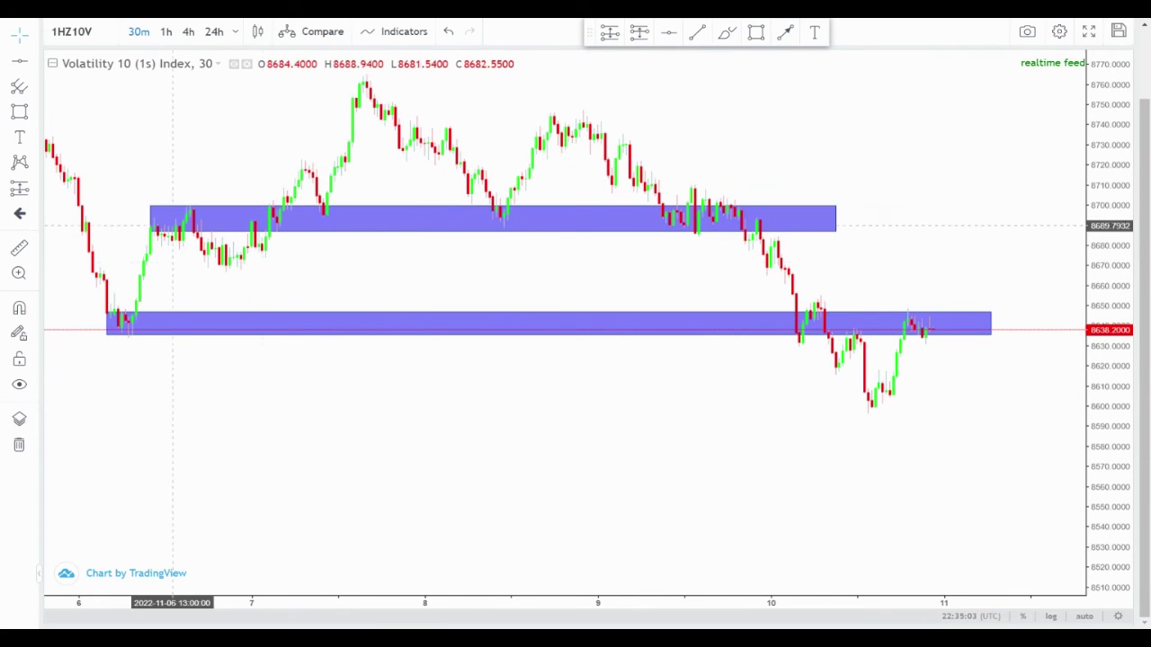
drag(554, 274, 153, 284)
drag(458, 284, 642, 277)
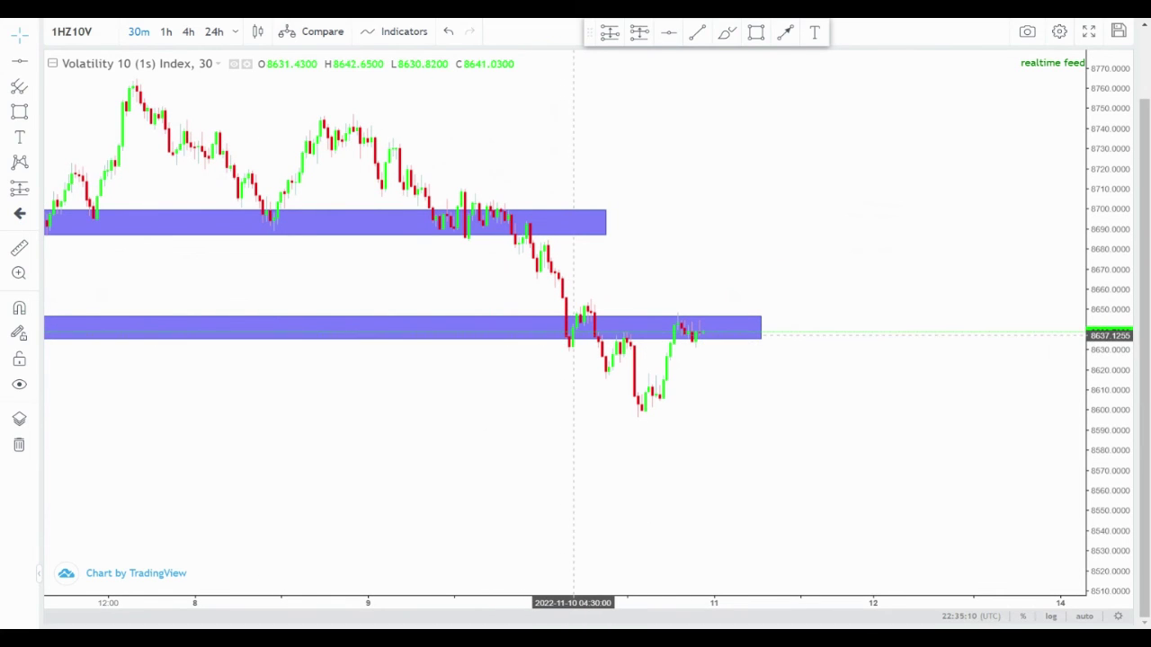
drag(736, 268, 773, 252)
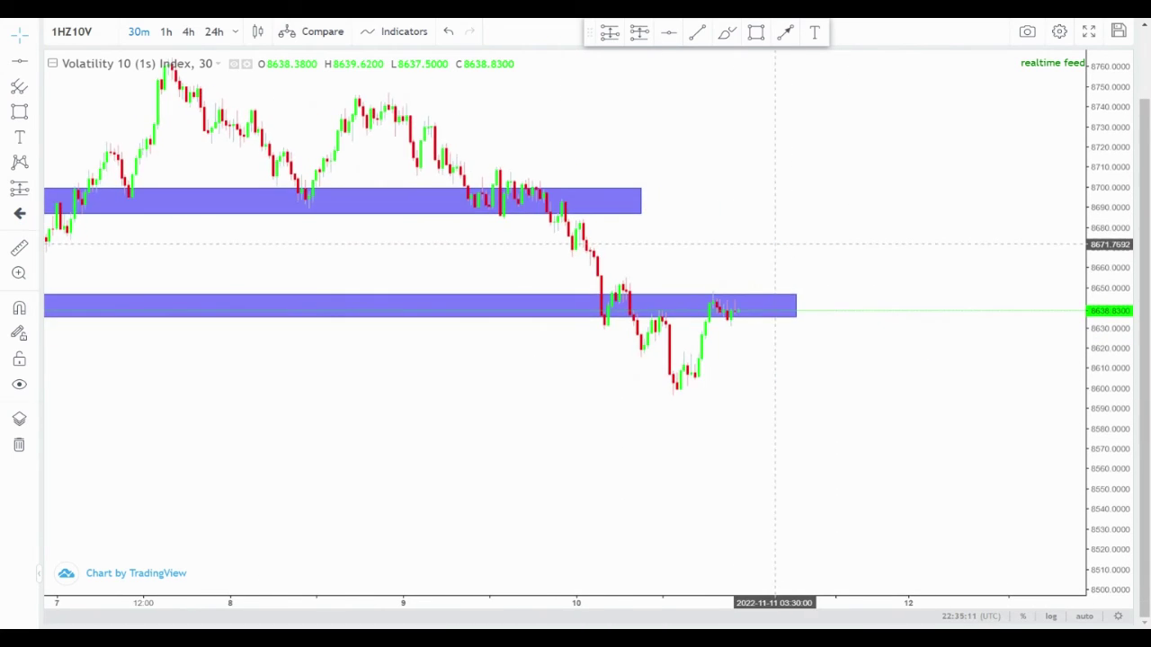
Extend the lower rectangle zone downward so its lower edge sits at about 8631.
drag(796, 316, 796, 327)
click(811, 216)
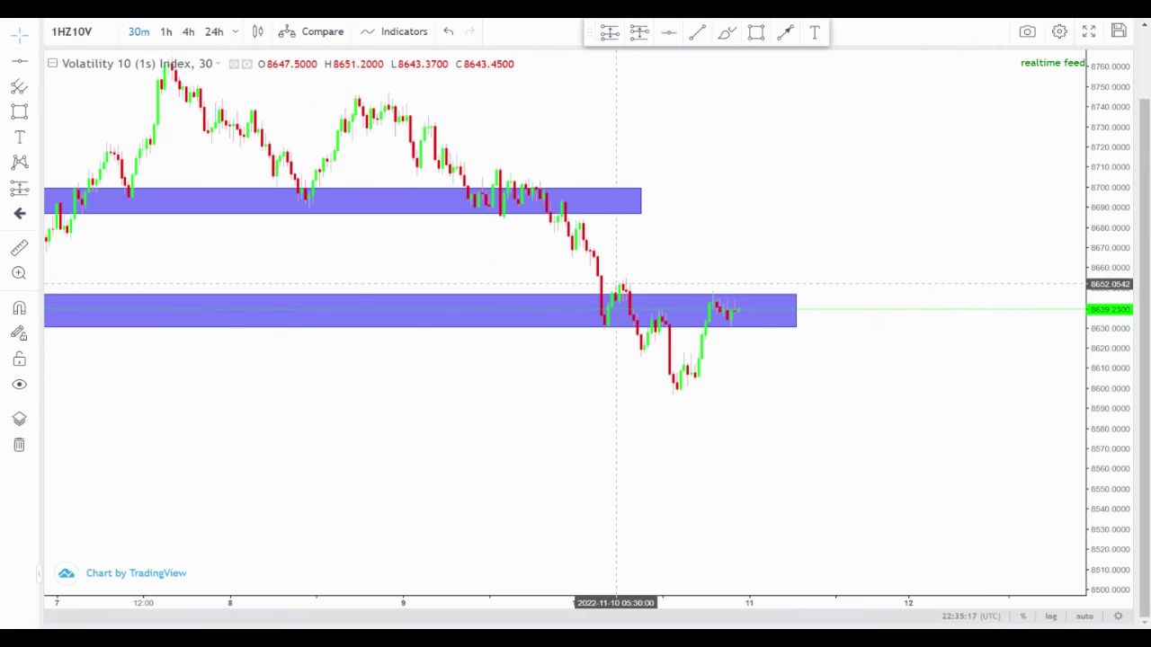
Examine how price reacts at the two rectangle zones from 6 to 11 November, including the lower zone's starting point.
drag(618, 281, 898, 270)
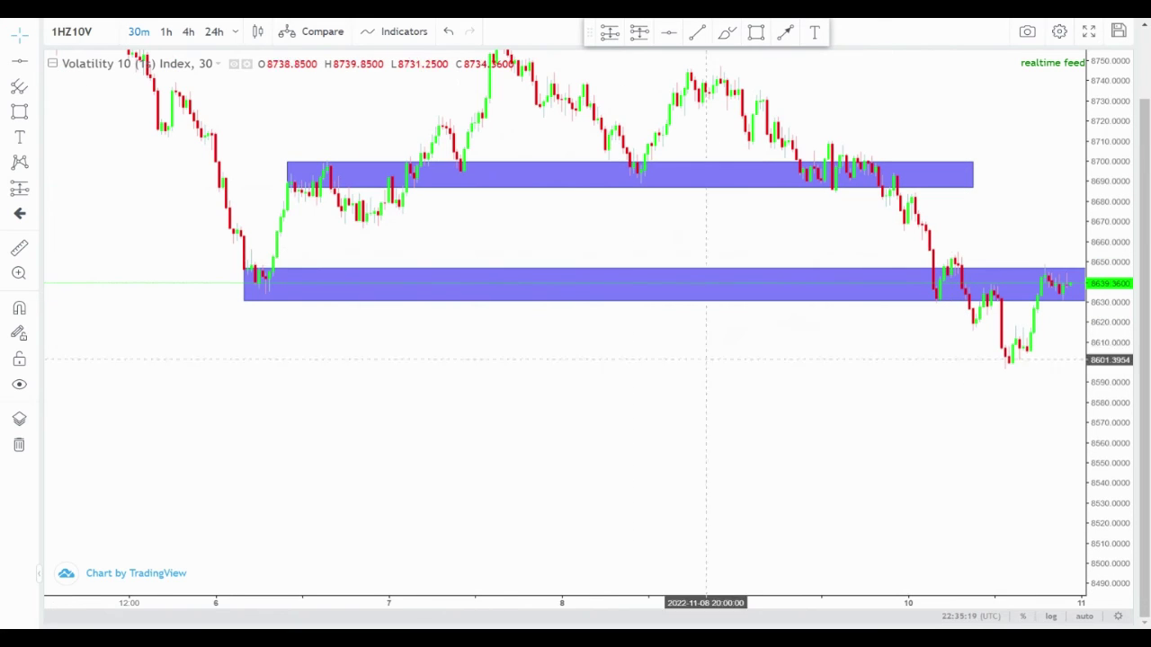
drag(241, 381, 96, 432)
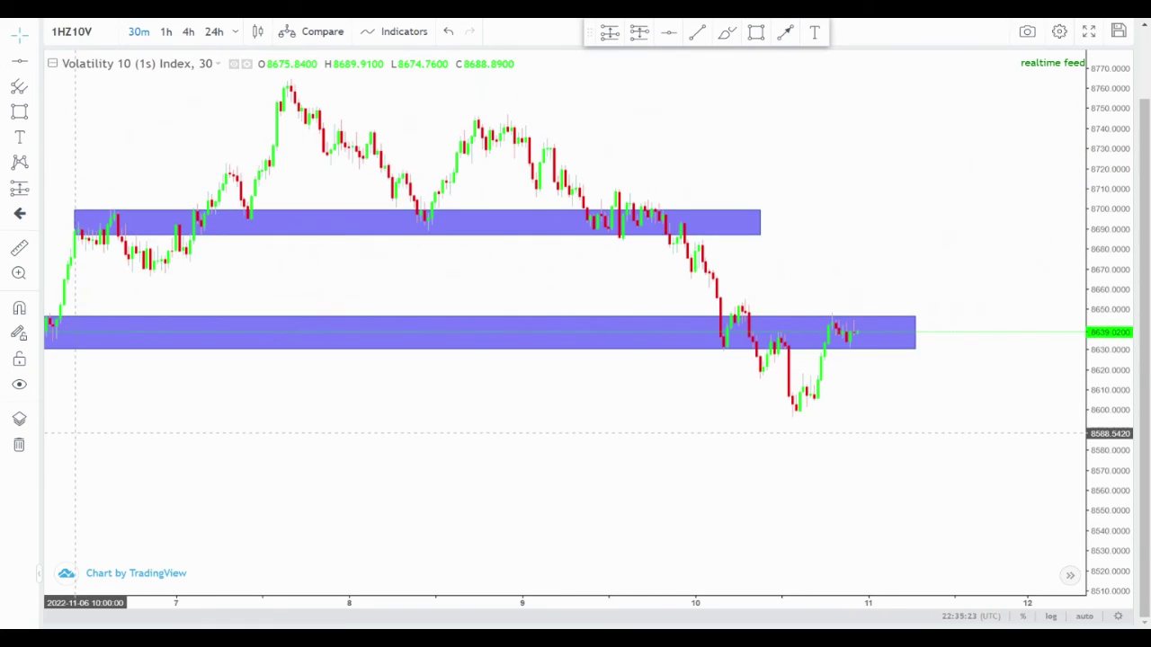
drag(819, 265, 726, 269)
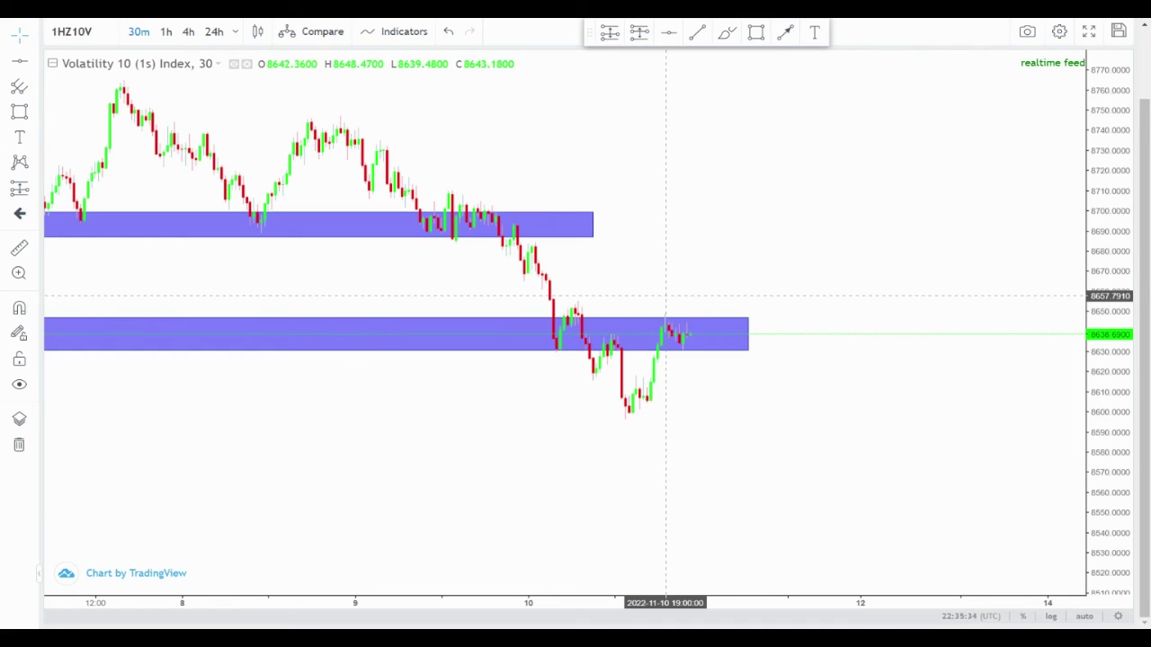
drag(665, 297, 884, 286)
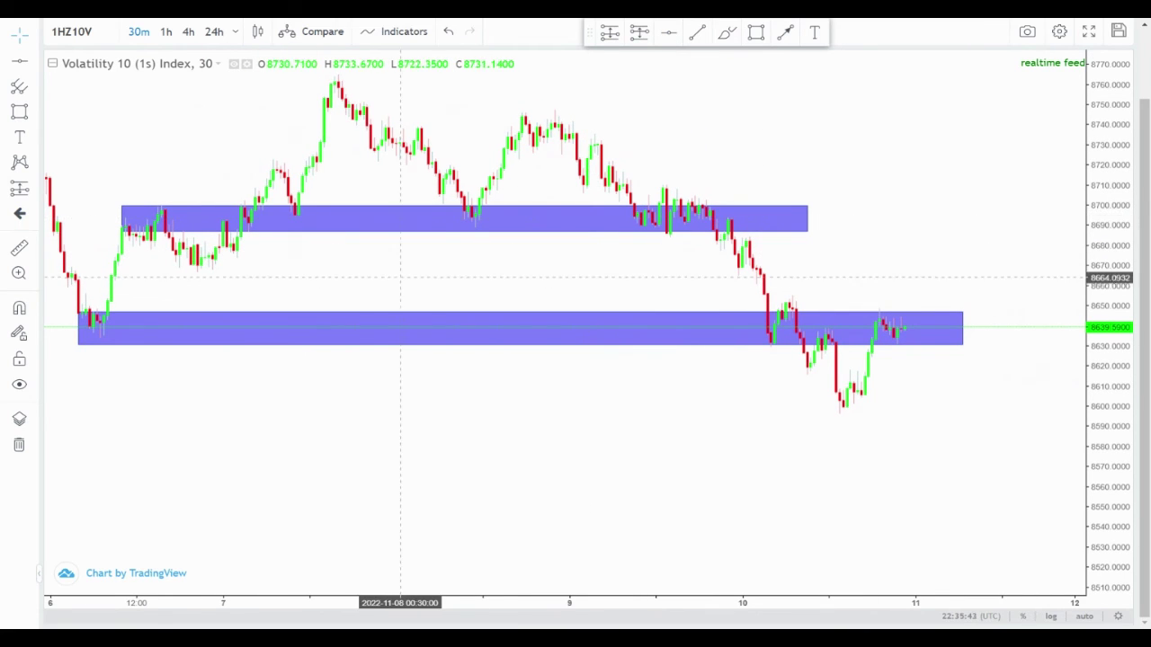
drag(400, 275, 494, 255)
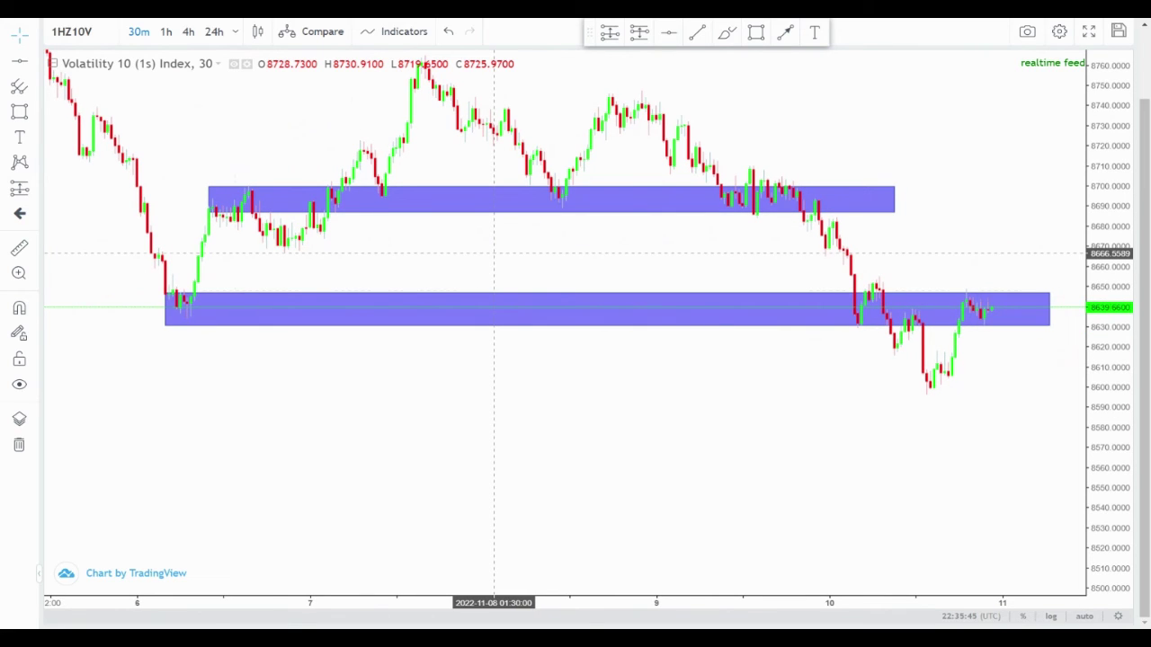
click(167, 294)
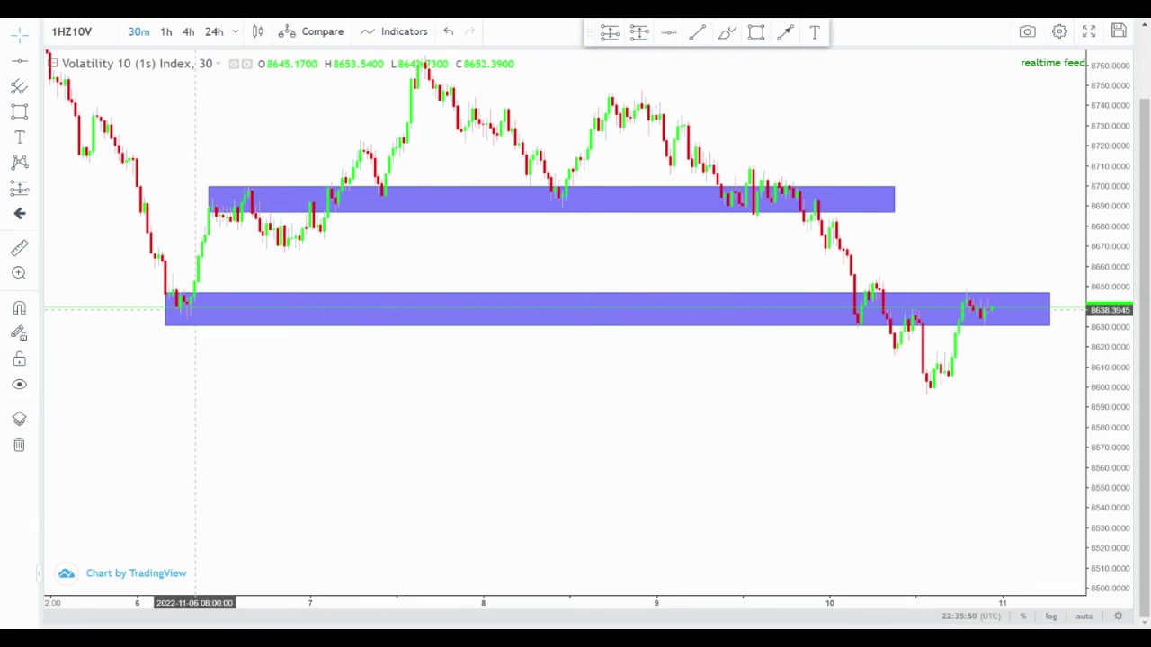
click(165, 293)
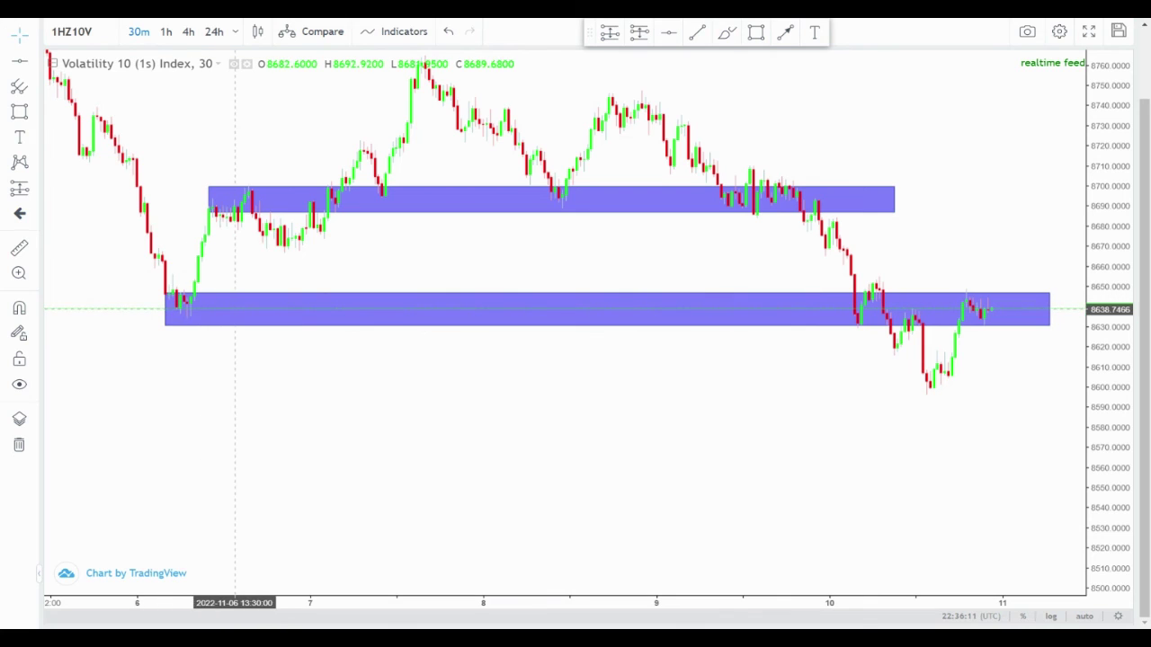
Add three horizontal lines across the lower rectangle zone at about 8646.14, 8641.56 and 8637.69.
click(668, 31)
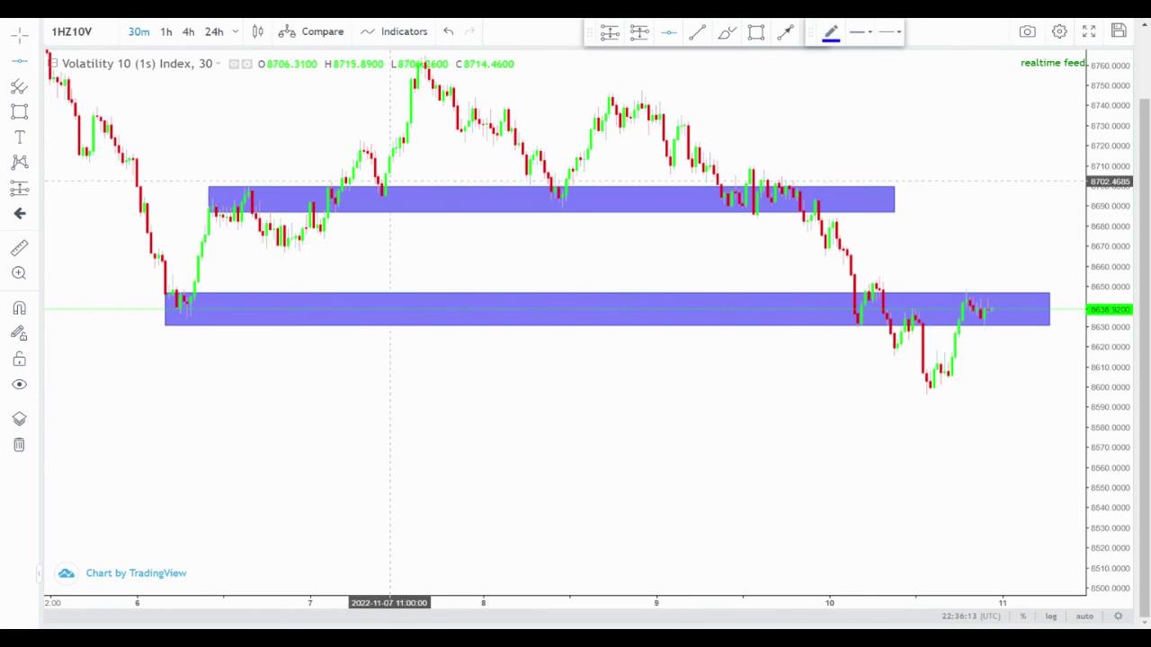
click(205, 294)
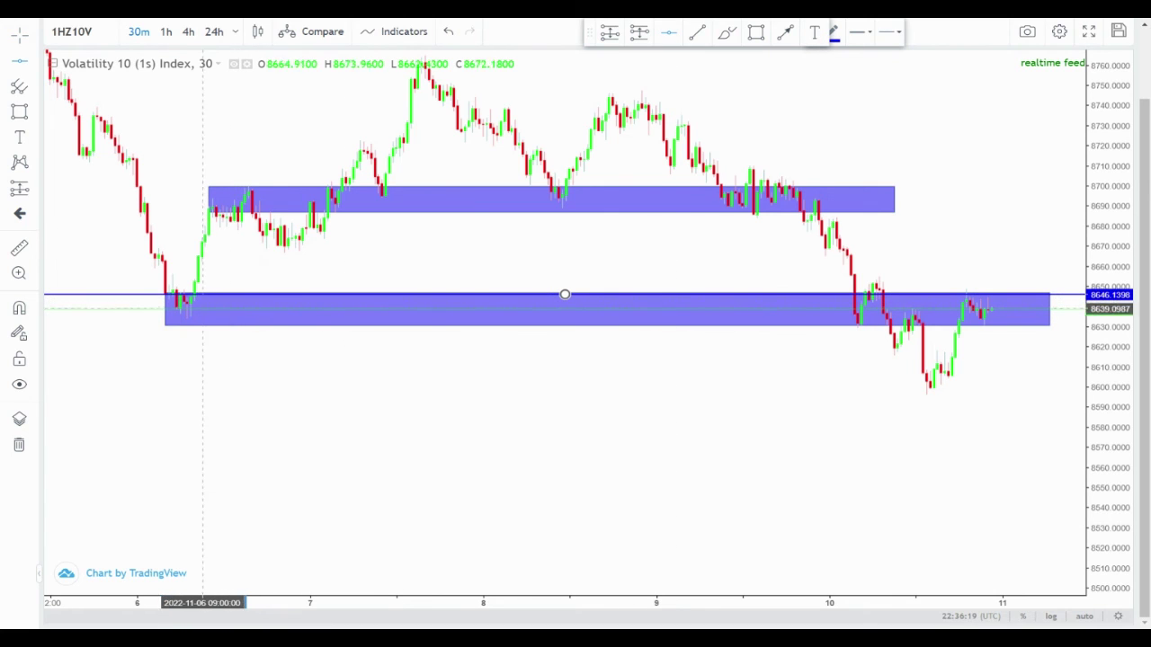
drag(565, 294, 565, 303)
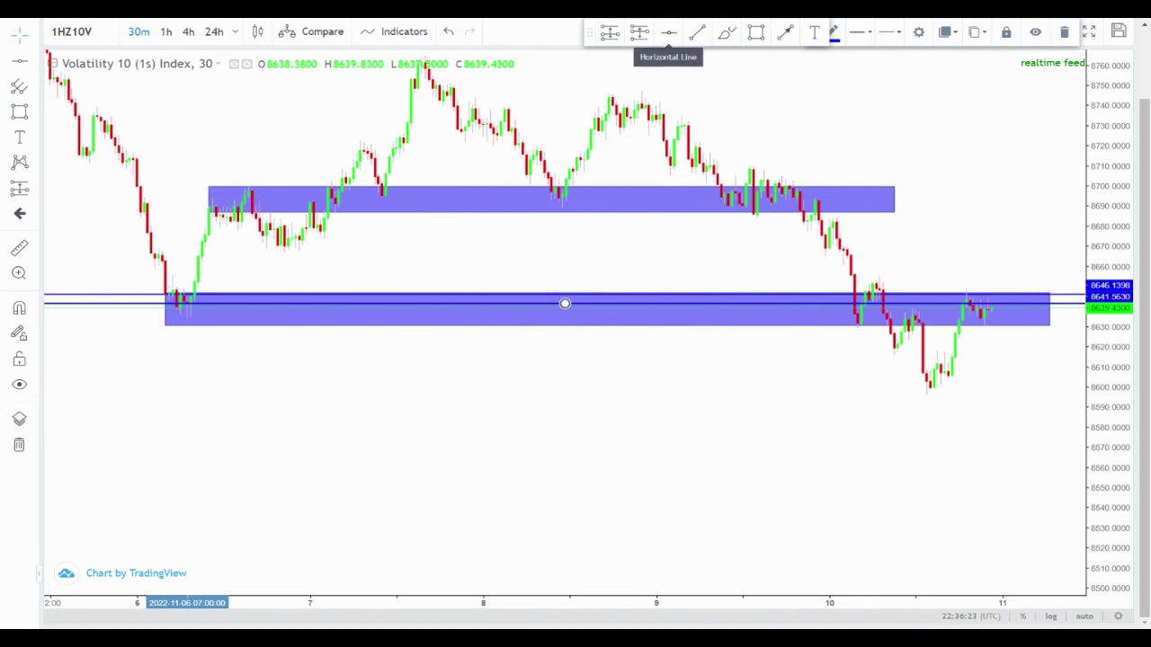
click(669, 32)
click(565, 310)
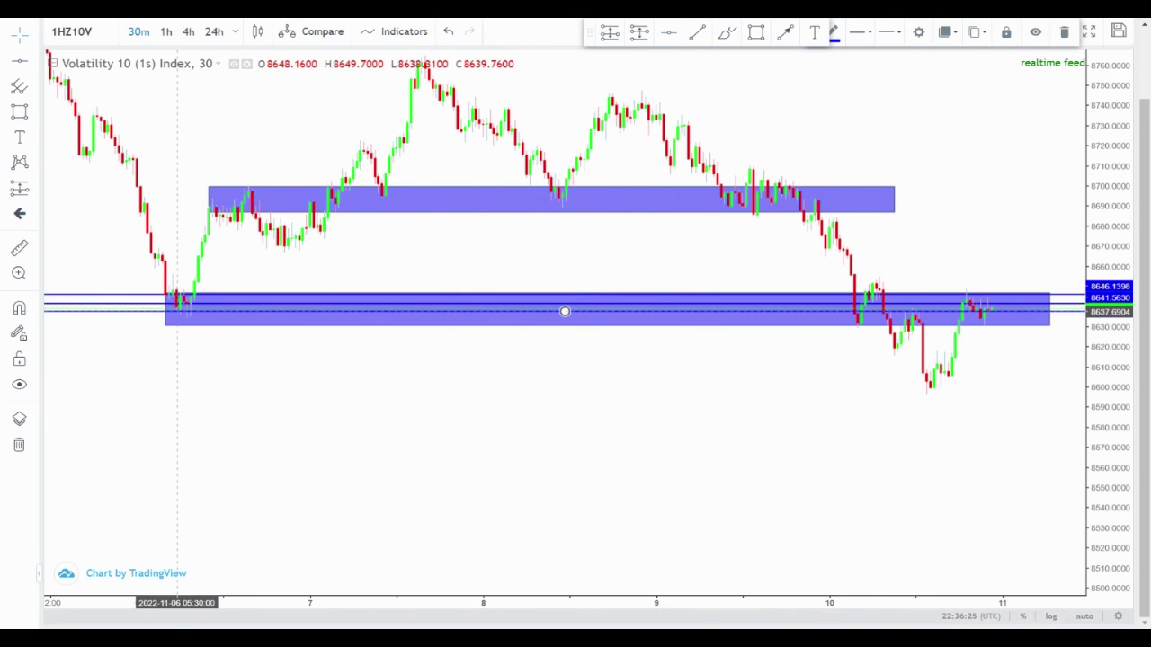
Compare the three horizontal lines with the rectangle zones and the price reactions between 6 and 11 November.
drag(519, 411, 285, 376)
drag(668, 243, 508, 260)
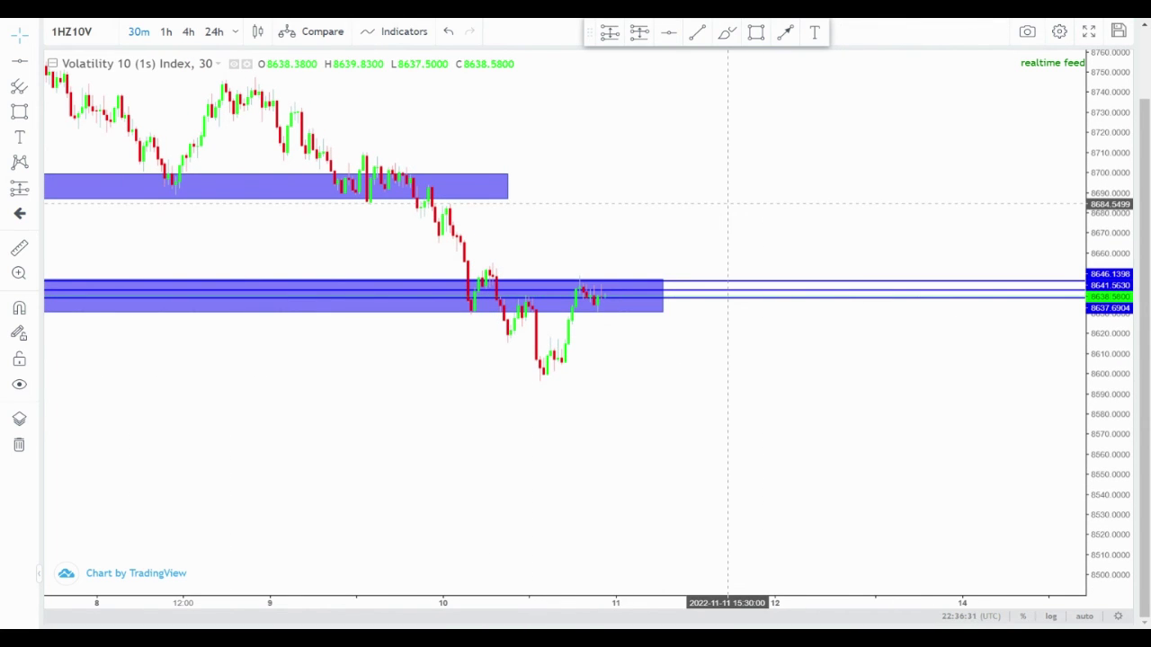
drag(728, 205, 943, 230)
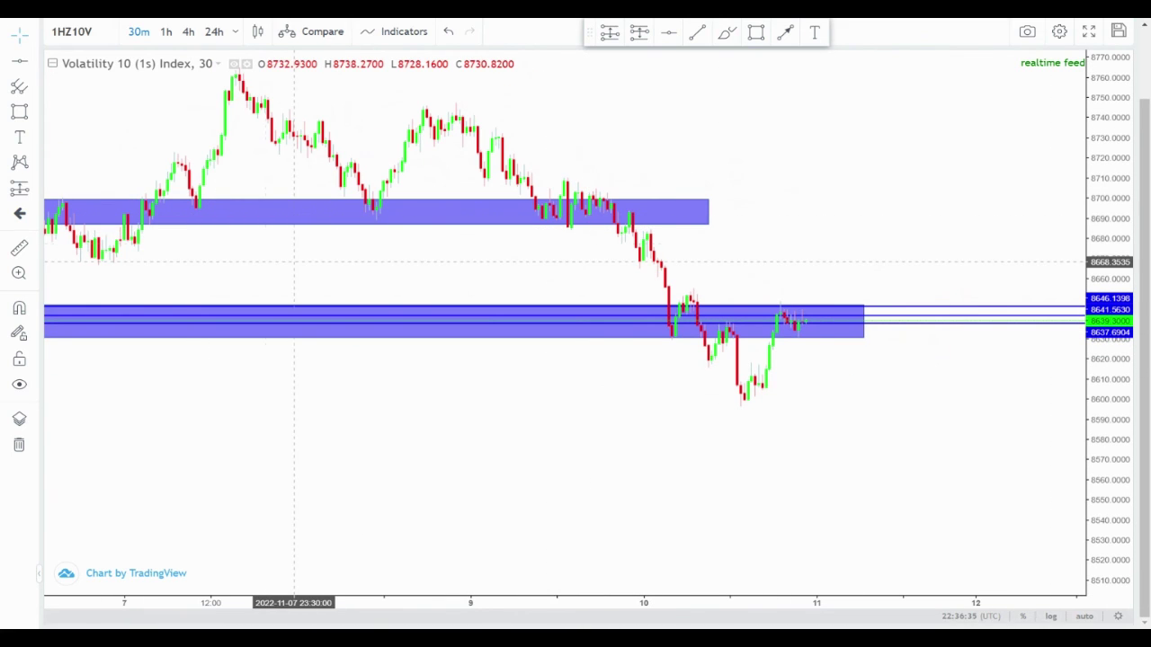
drag(298, 262, 424, 232)
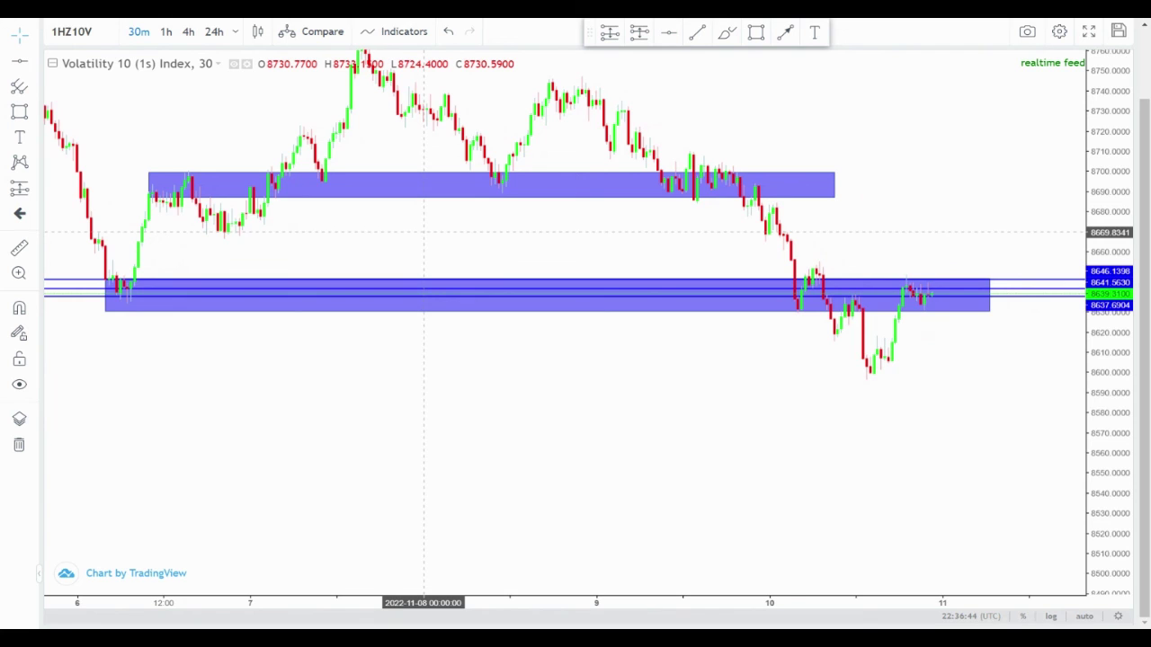
drag(424, 232, 443, 255)
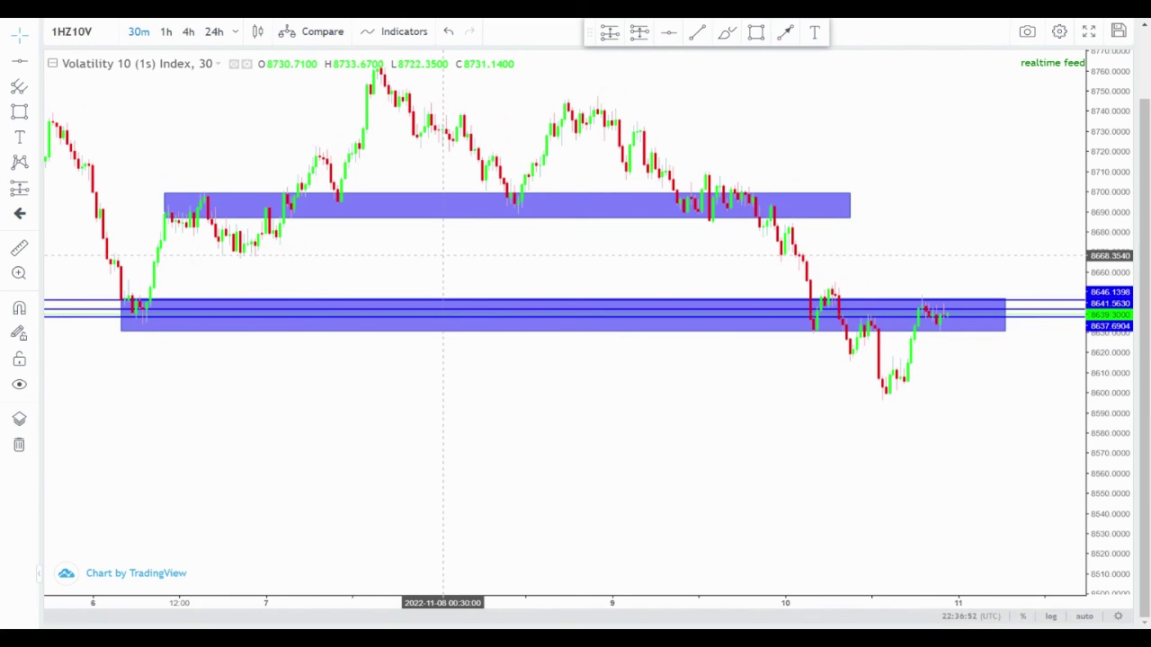
drag(493, 262, 486, 349)
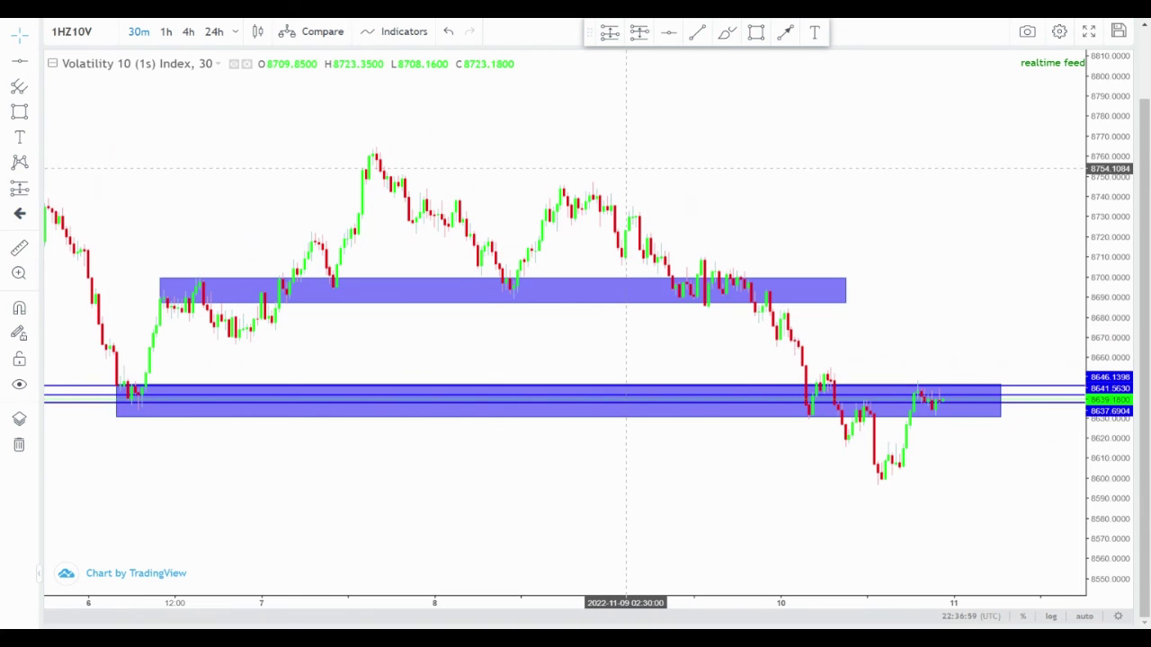
drag(627, 168, 600, 206)
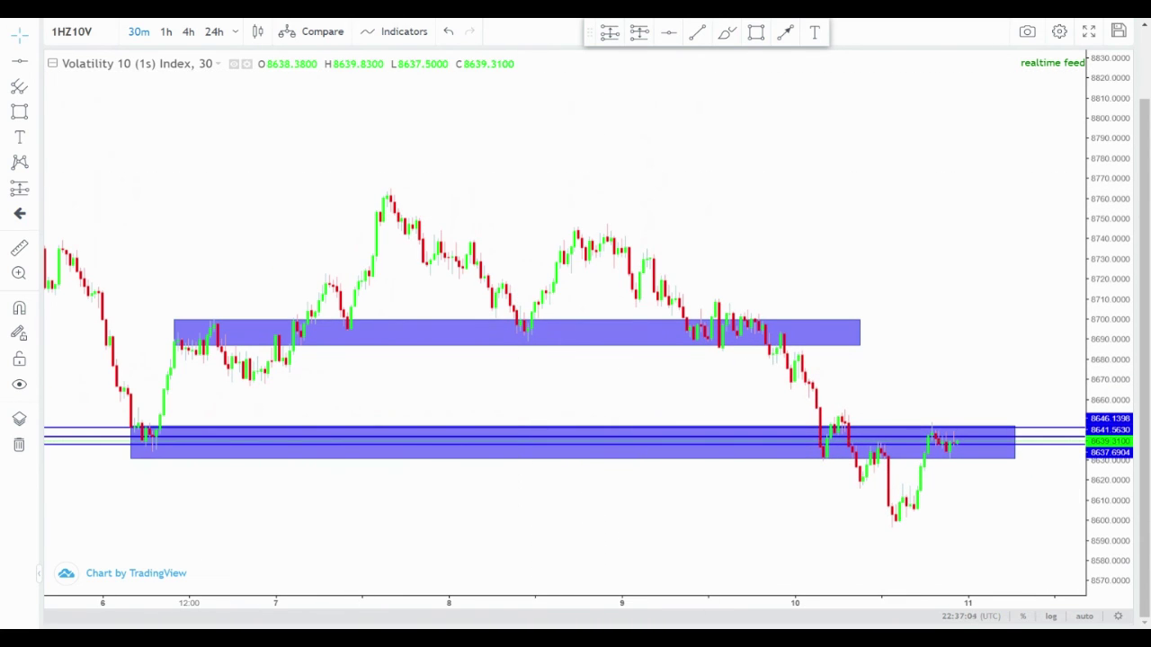
Exit the browser's full-screen view of the chart.
mouse_move(928, 19)
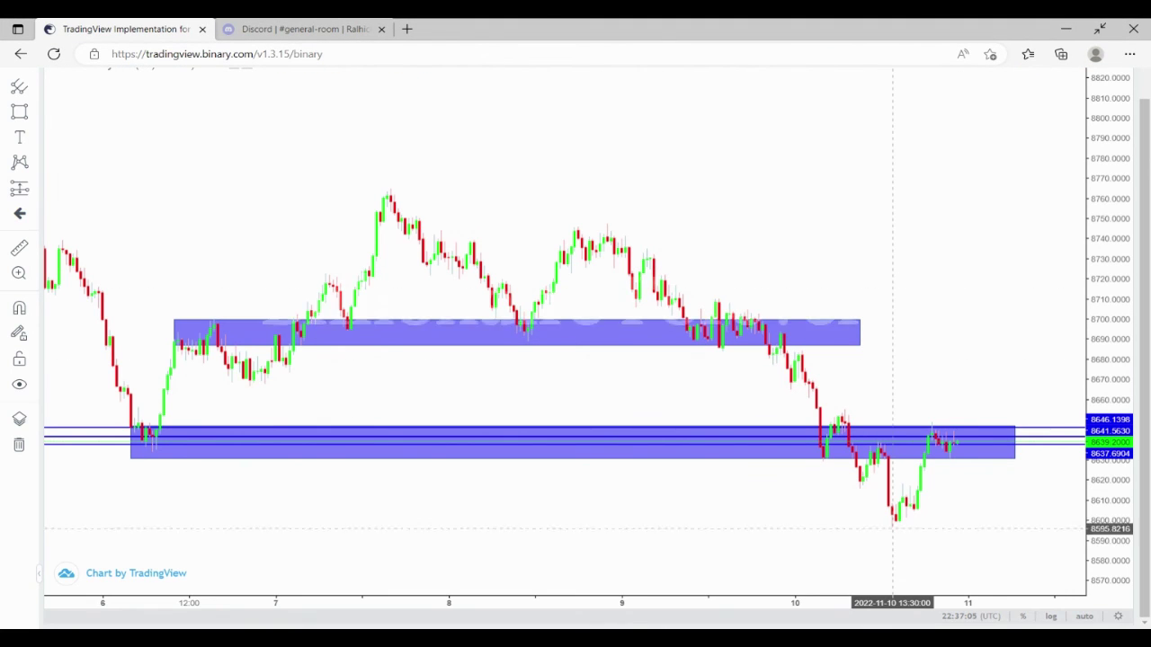
click(1099, 28)
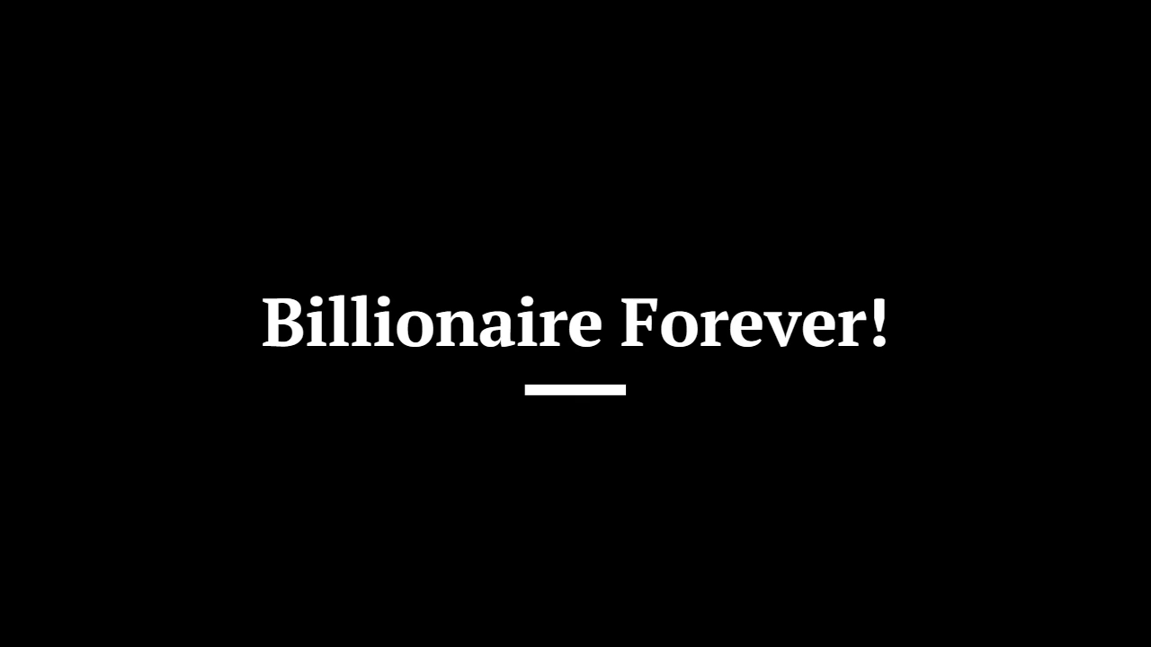